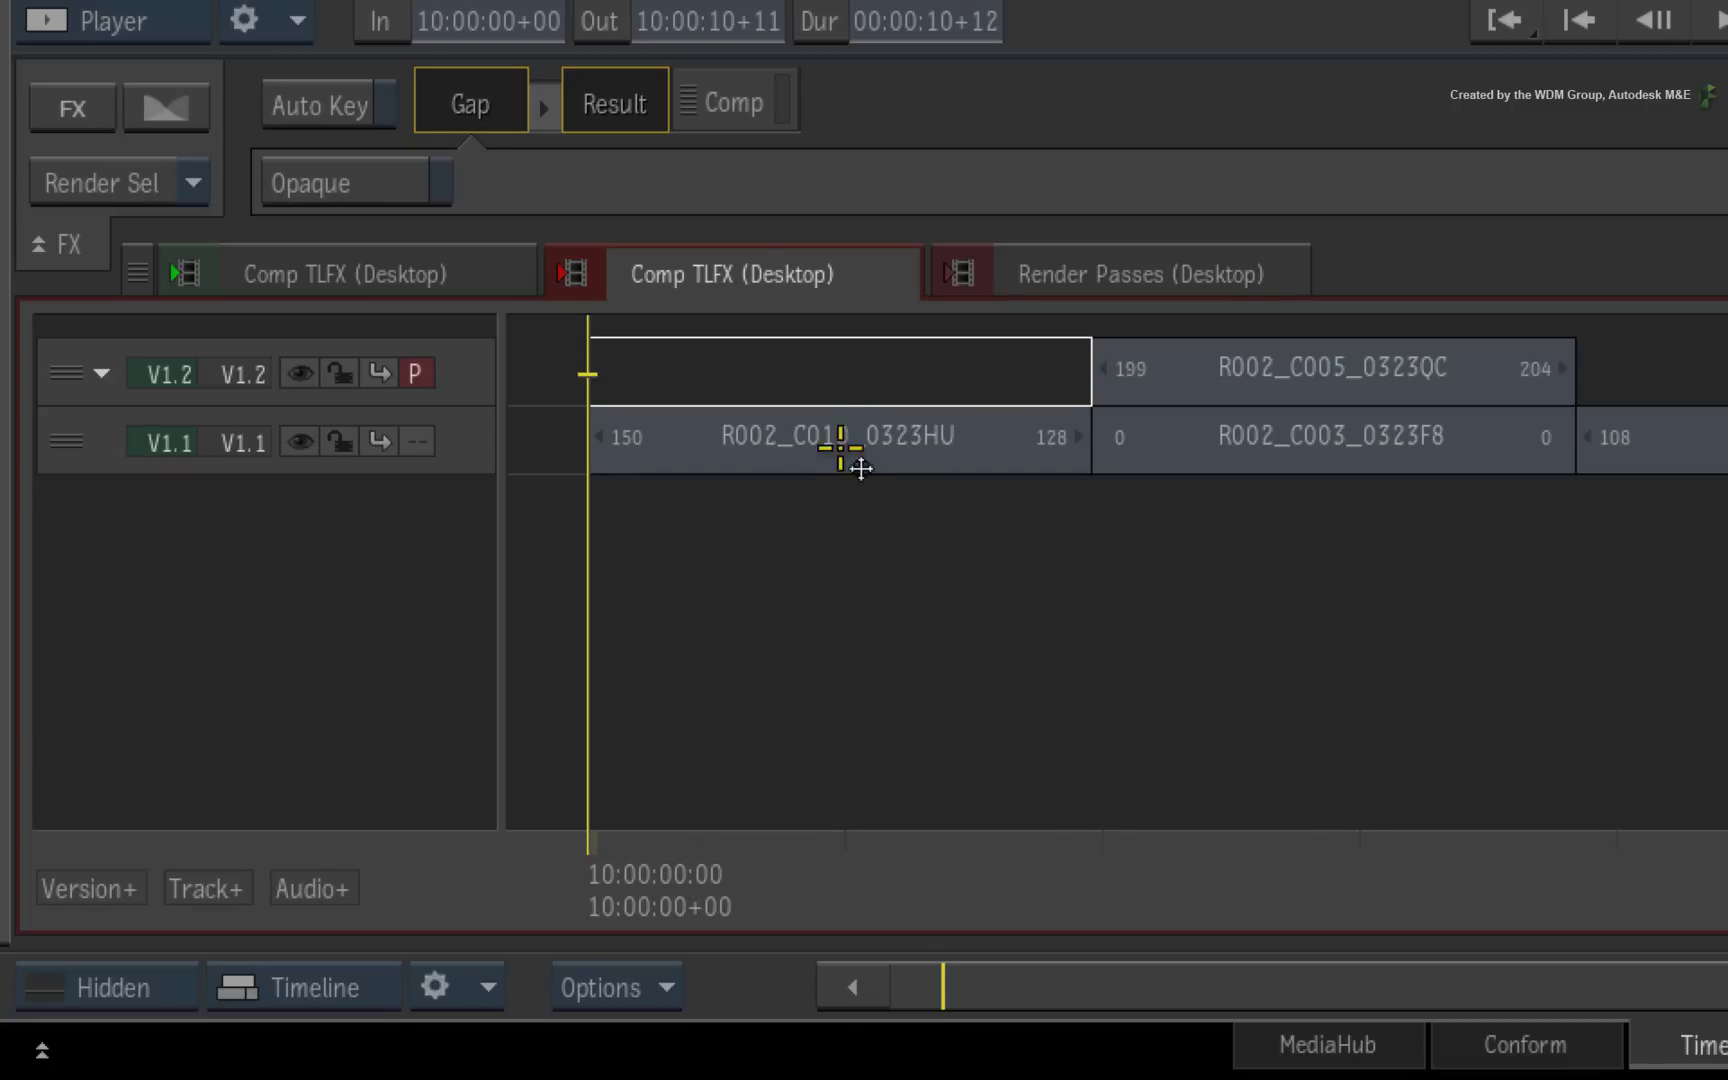
- Move the playhead to the Lego shot near 10:00:02+12 and select segments R002_C005 and R002_C003
{"action": "left_click", "coordinate": [420, 766]}
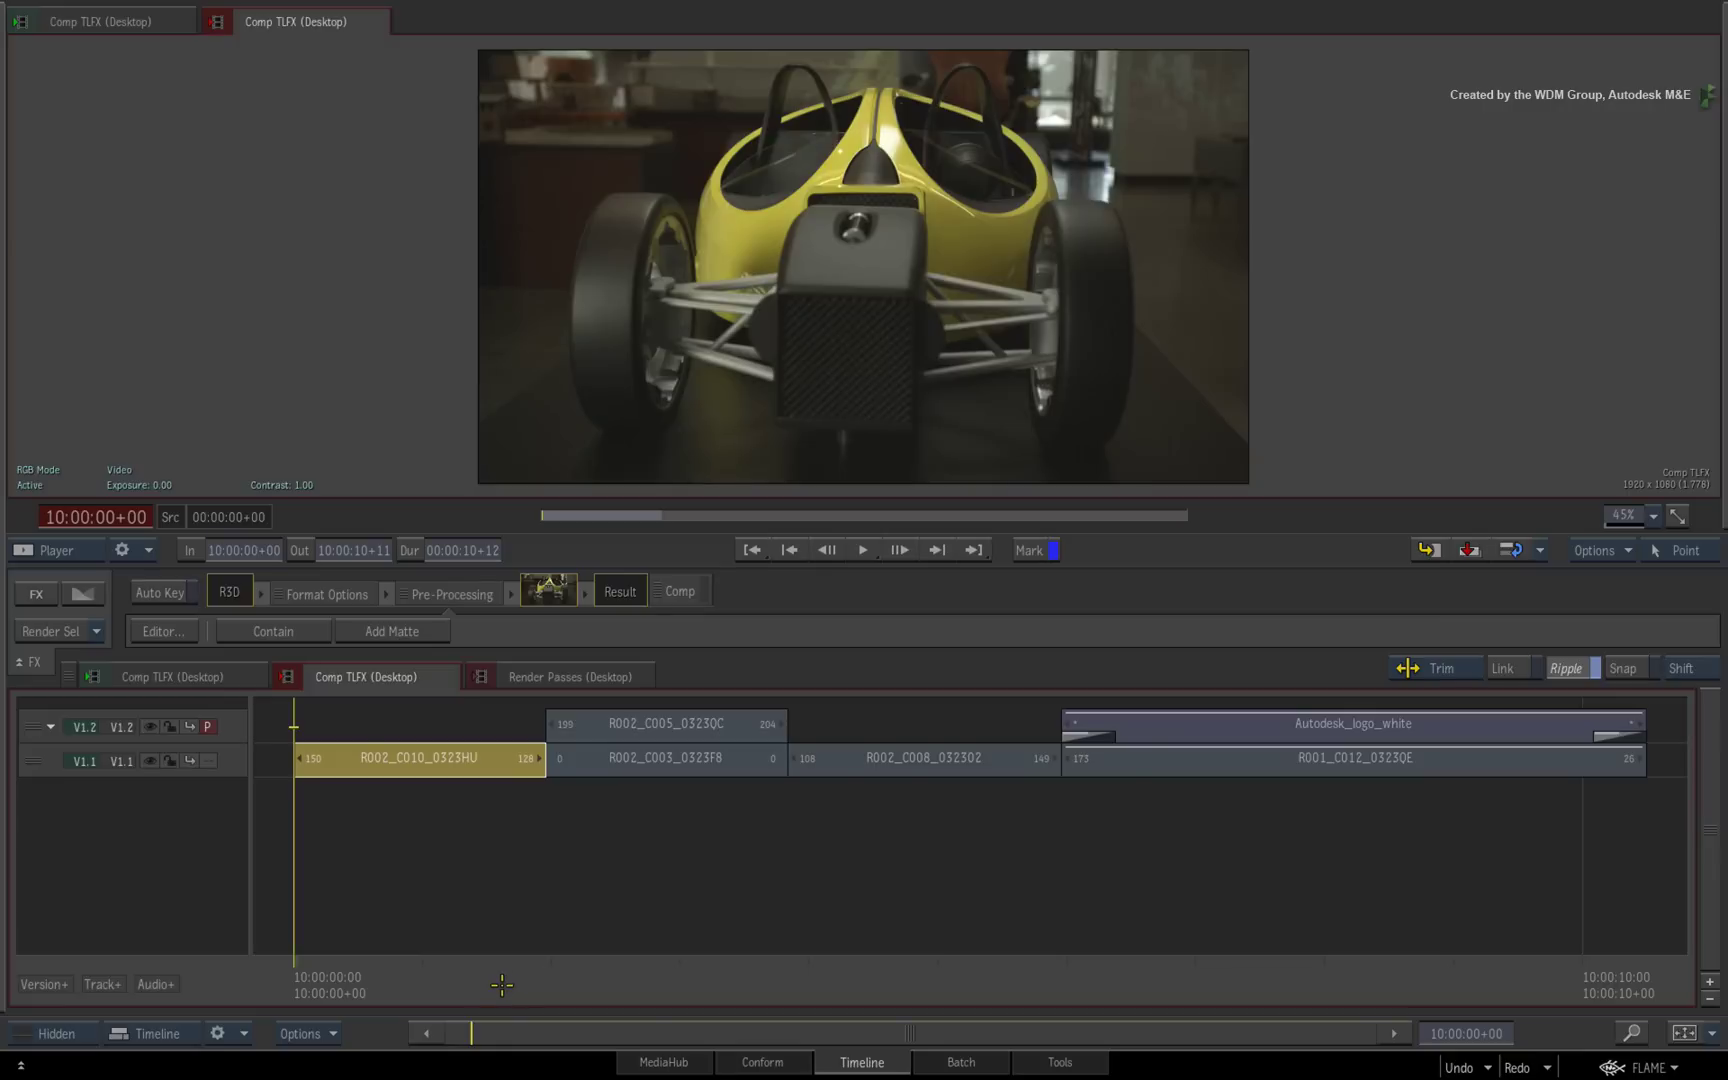
{"action": "left_click_drag", "start_coordinate": [293, 918], "coordinate": [622, 905]}
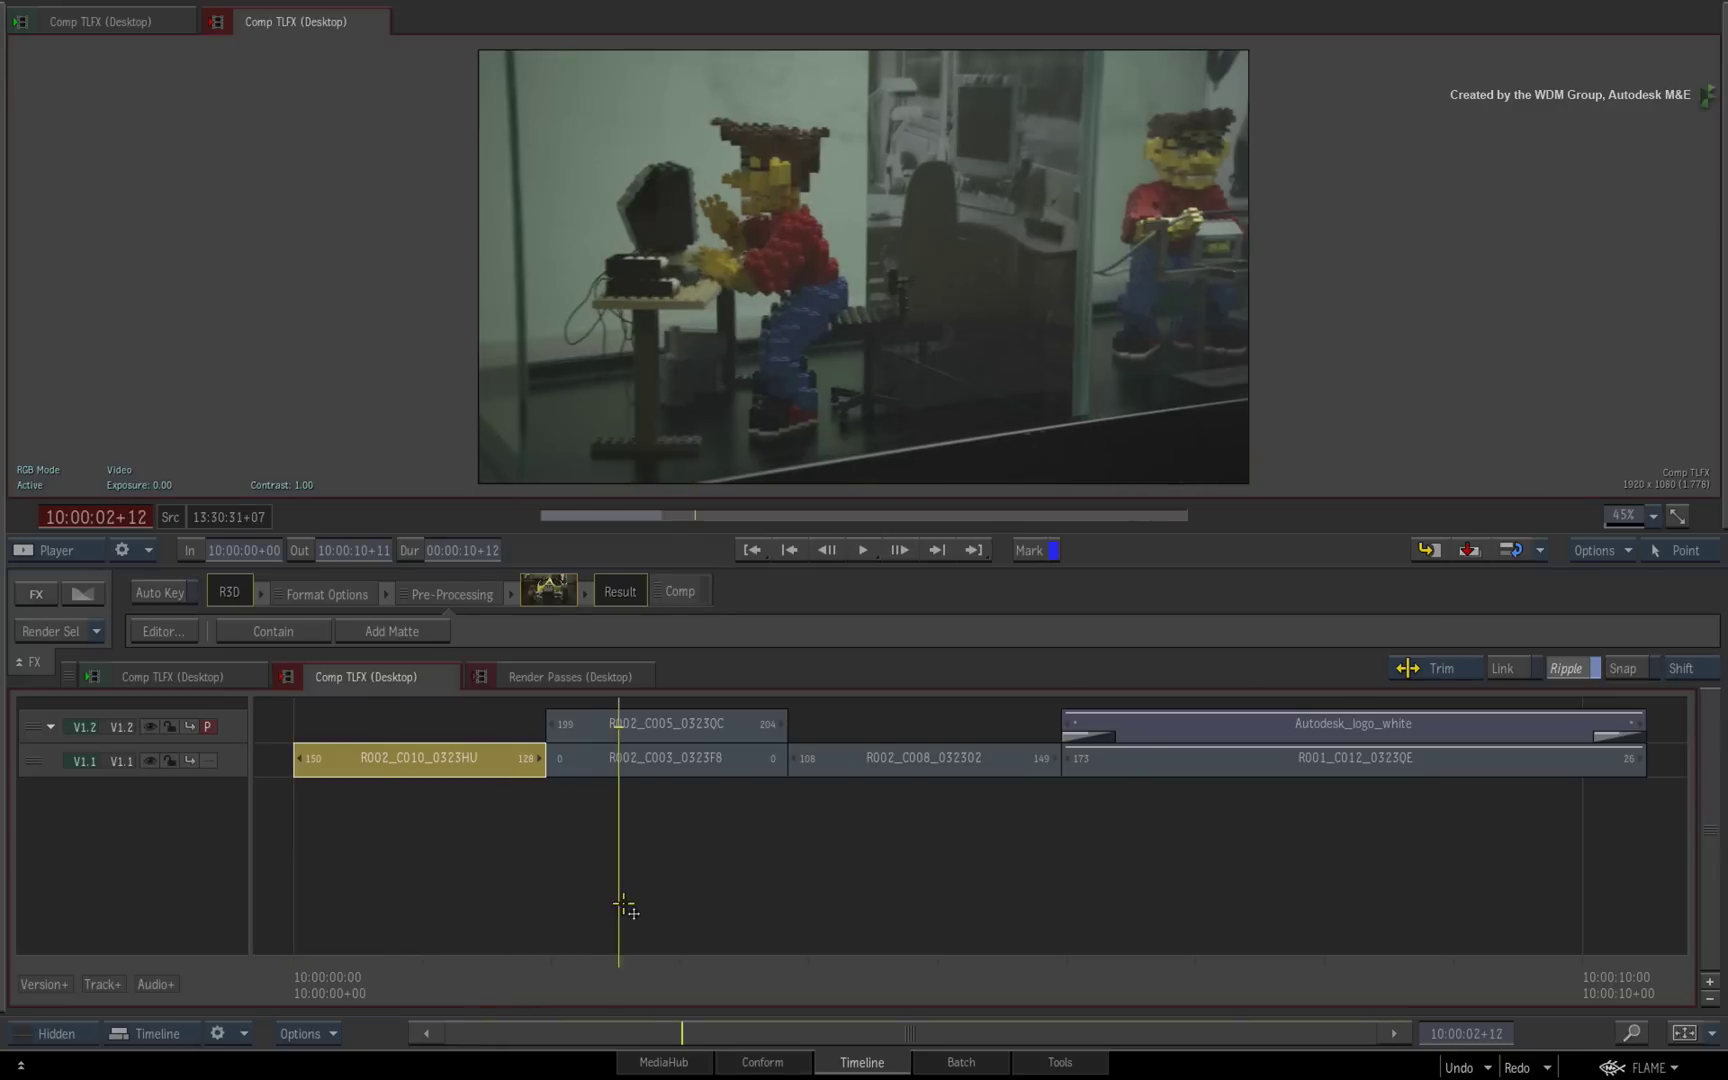
{"action": "left_click", "coordinate": [705, 722]}
{"action": "left_click", "coordinate": [718, 758]}
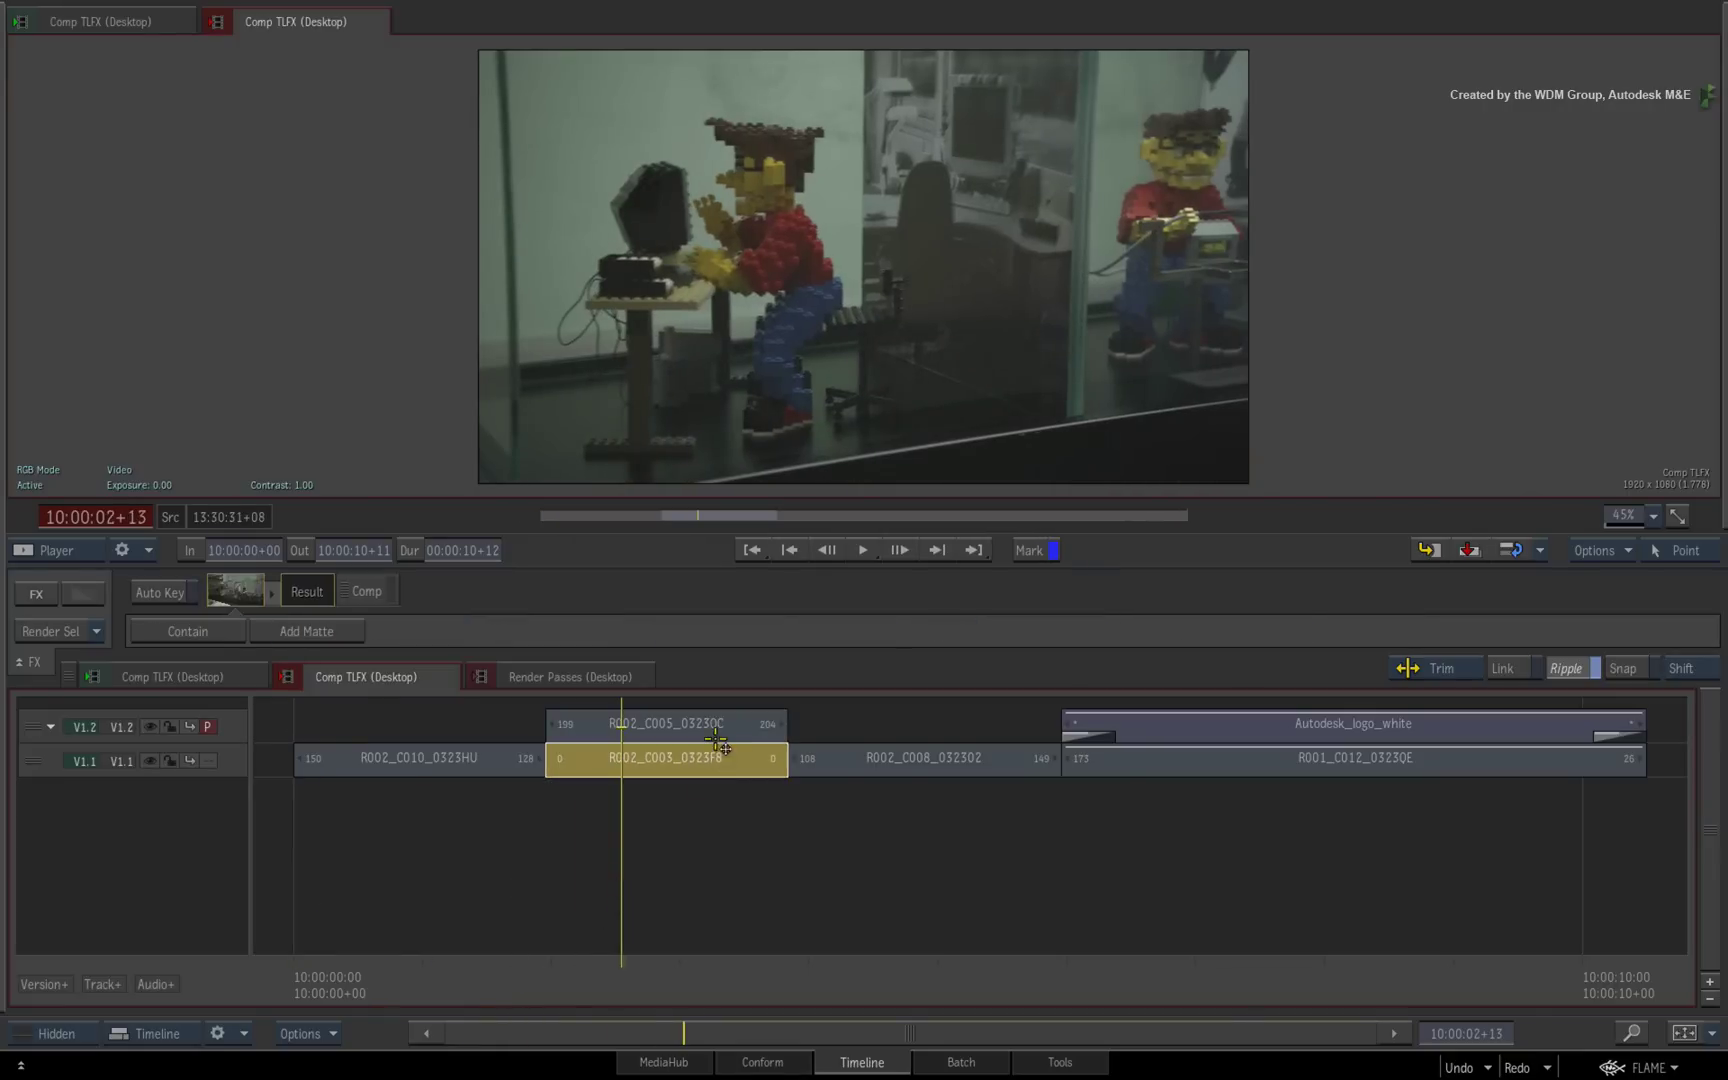
- Show the Comp settings of R002_C005_0323QC on V1.2 and adjust its transparency
{"action": "left_click", "coordinate": [716, 724]}
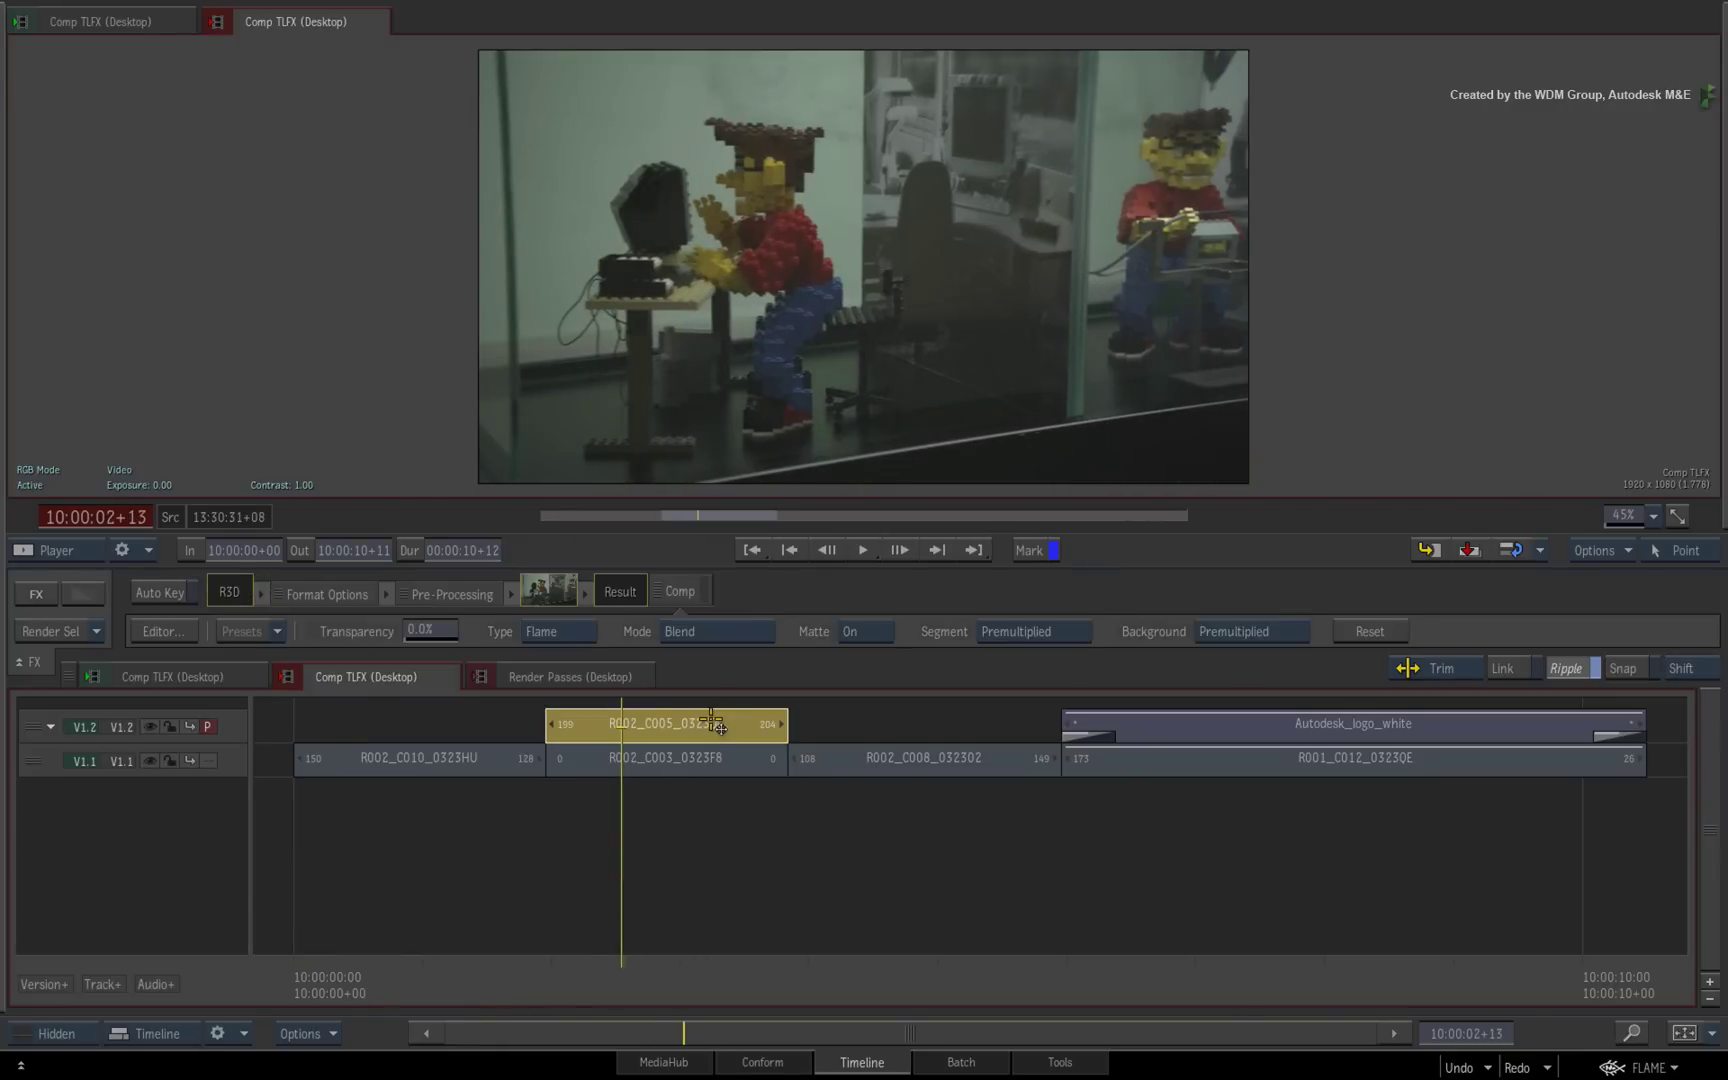
{"action": "left_click", "coordinate": [702, 590]}
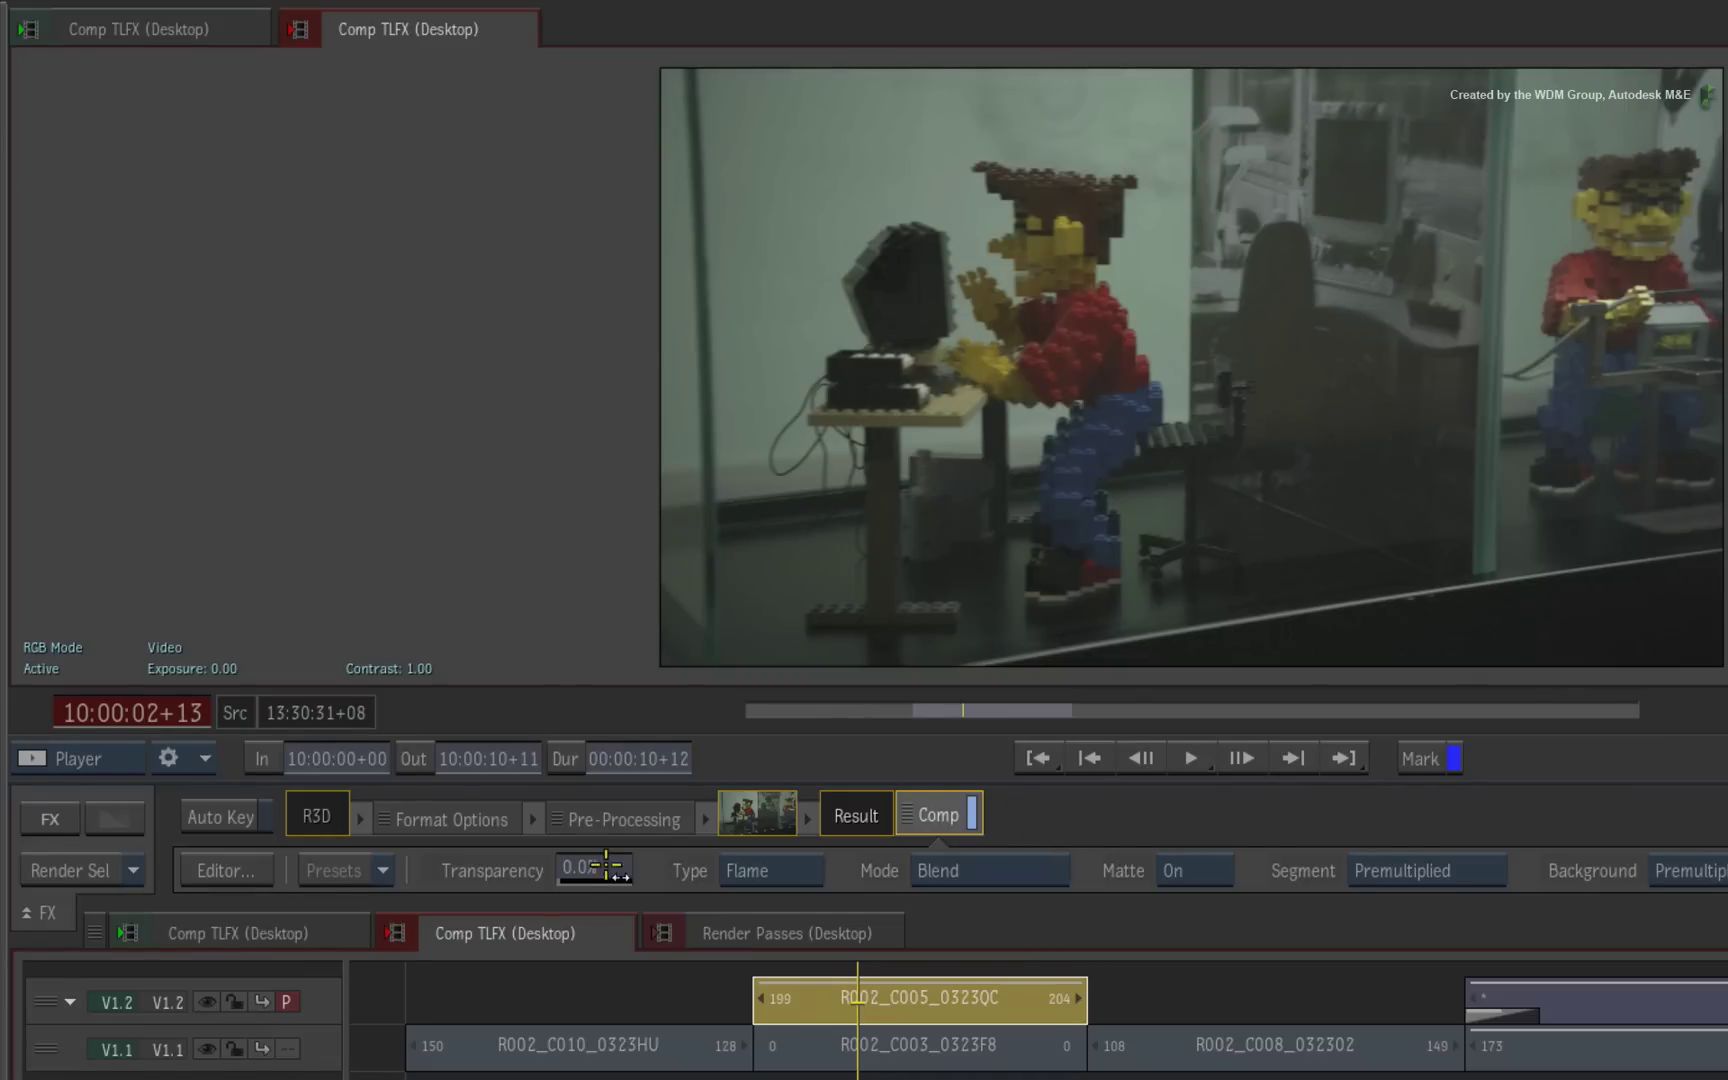
{"action": "mouse_move", "coordinate": [600, 867]}
{"action": "left_mouse_down"}
{"action": "mouse_move", "coordinate": [665, 866]}
{"action": "mouse_move", "coordinate": [585, 866]}
{"action": "left_mouse_up"}
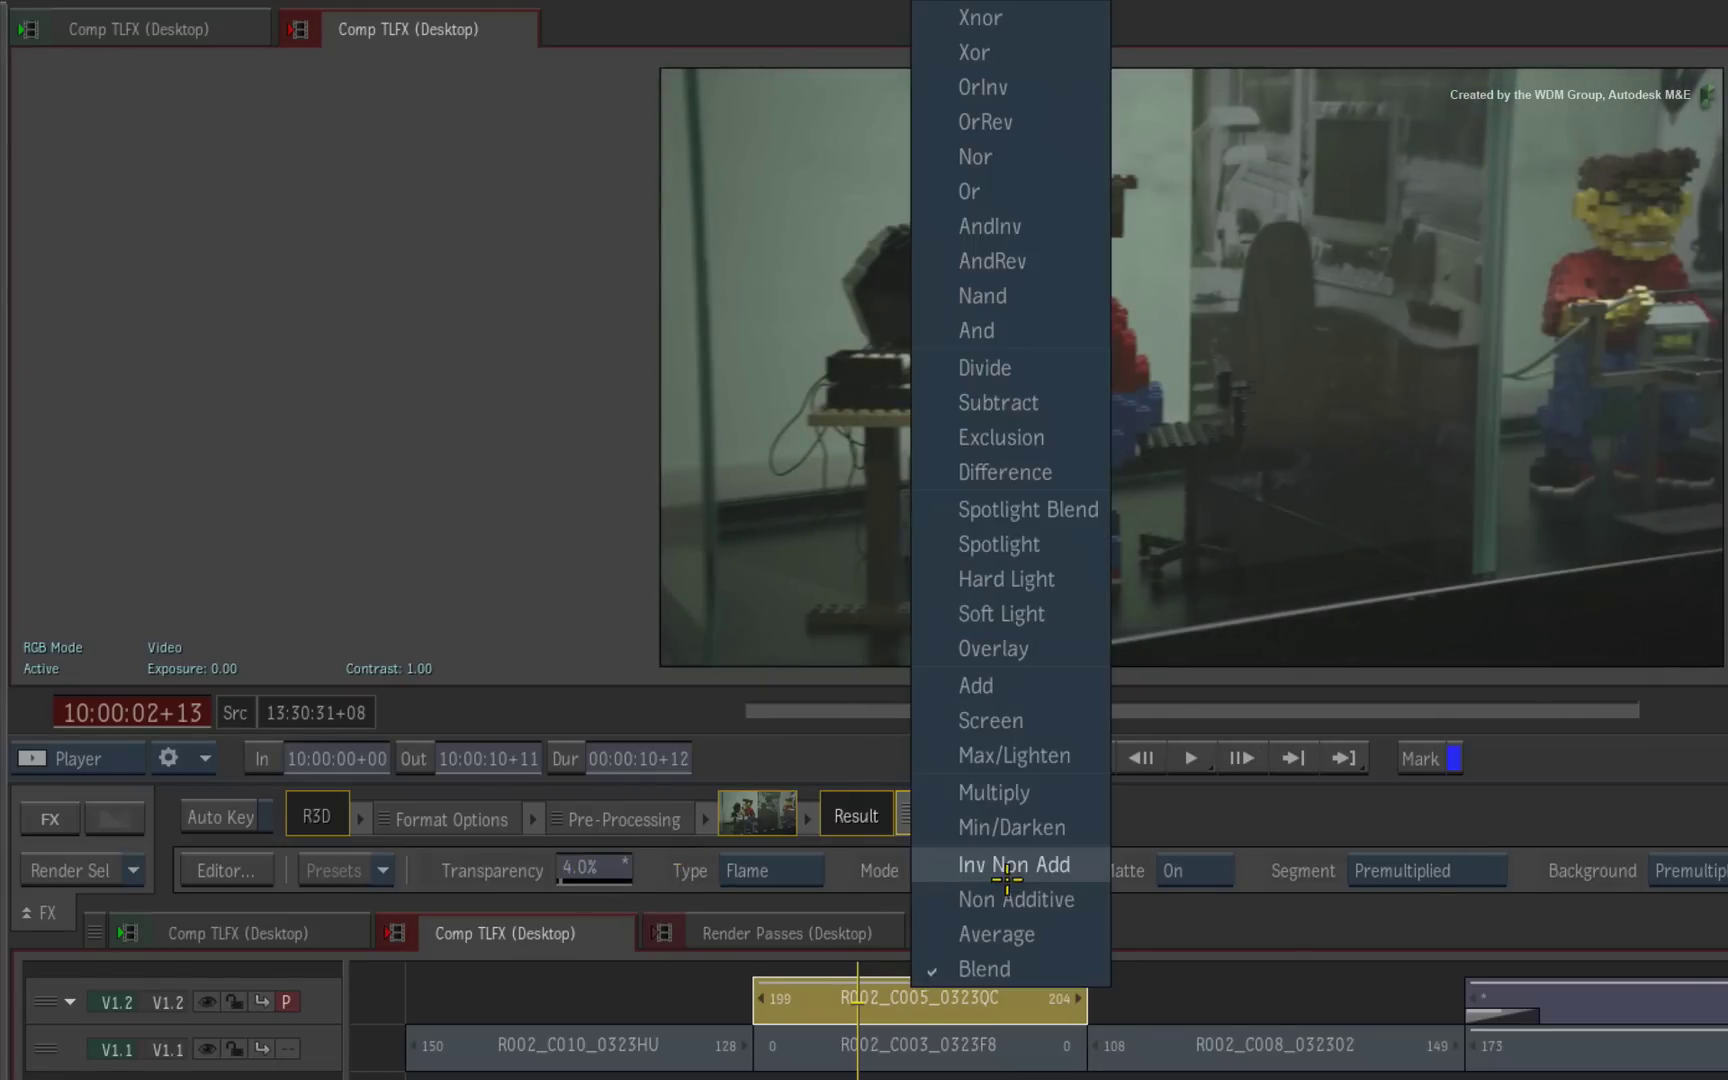
- Try the Average blend mode with more transparency, then return the mode to Blend
{"action": "left_click", "coordinate": [1000, 872]}
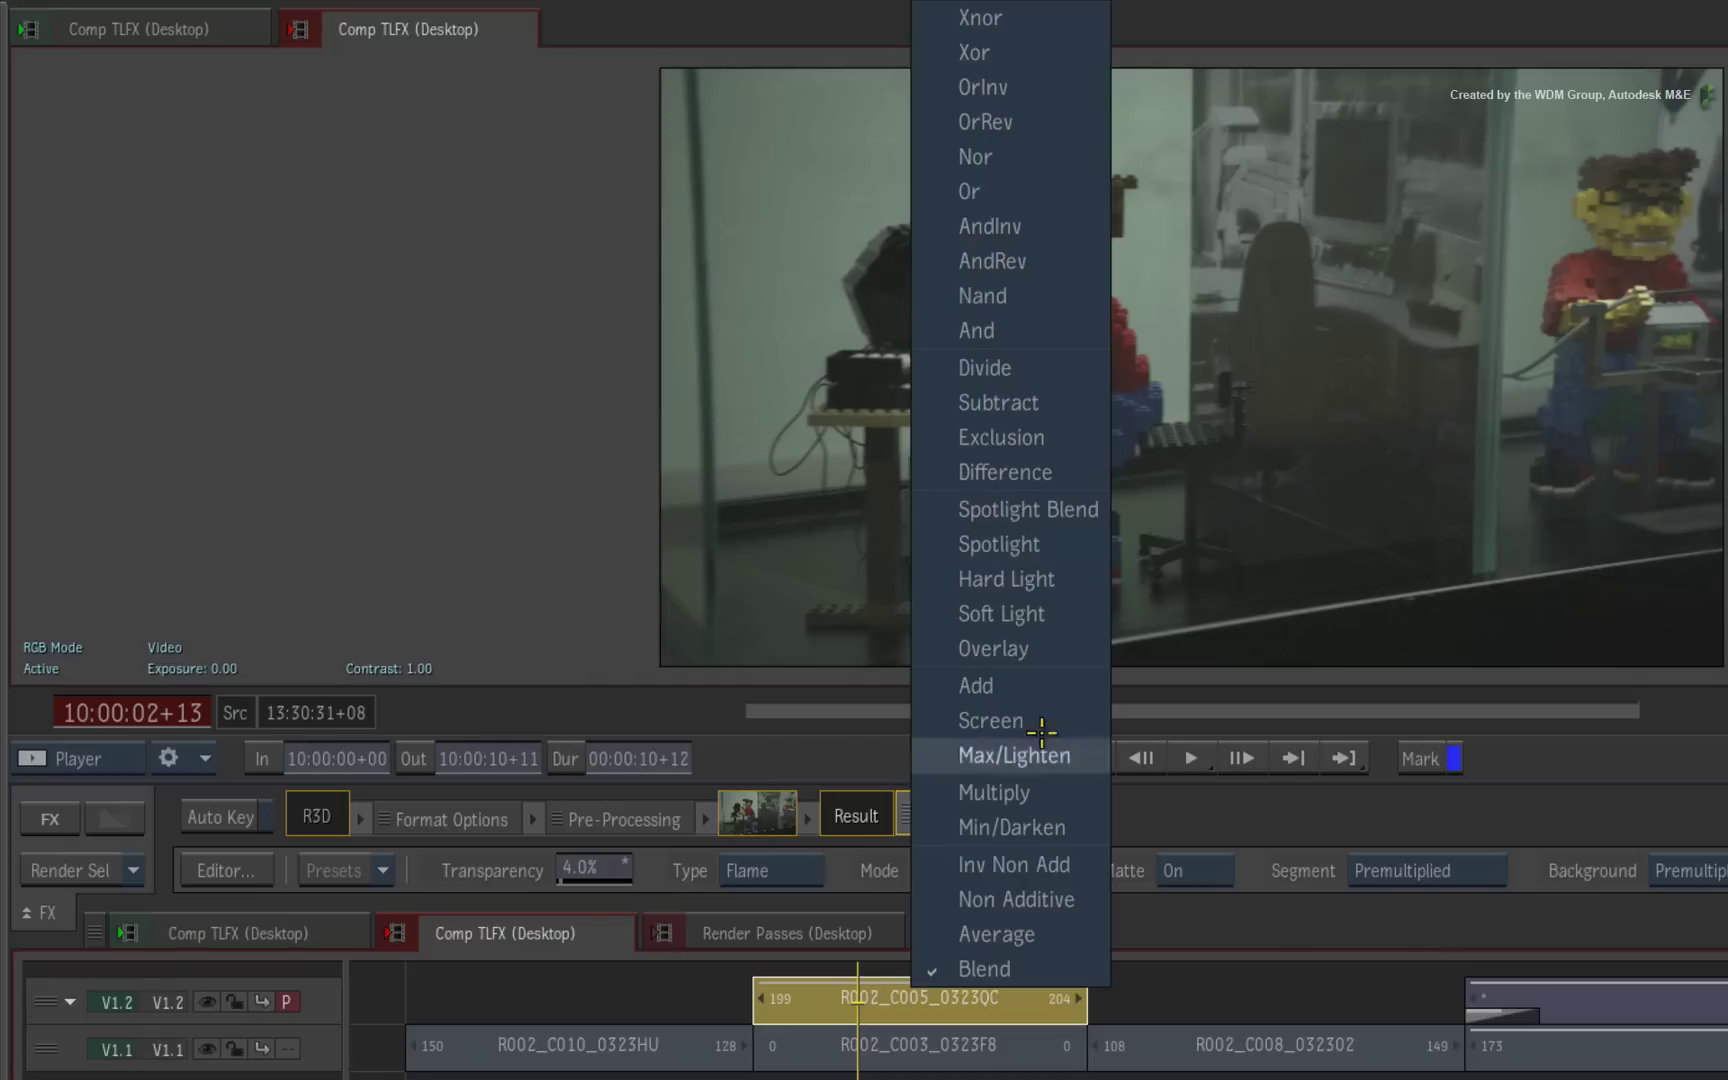
{"action": "left_click", "coordinate": [997, 934]}
{"action": "left_click_drag", "start_coordinate": [660, 866], "coordinate": [555, 860]}
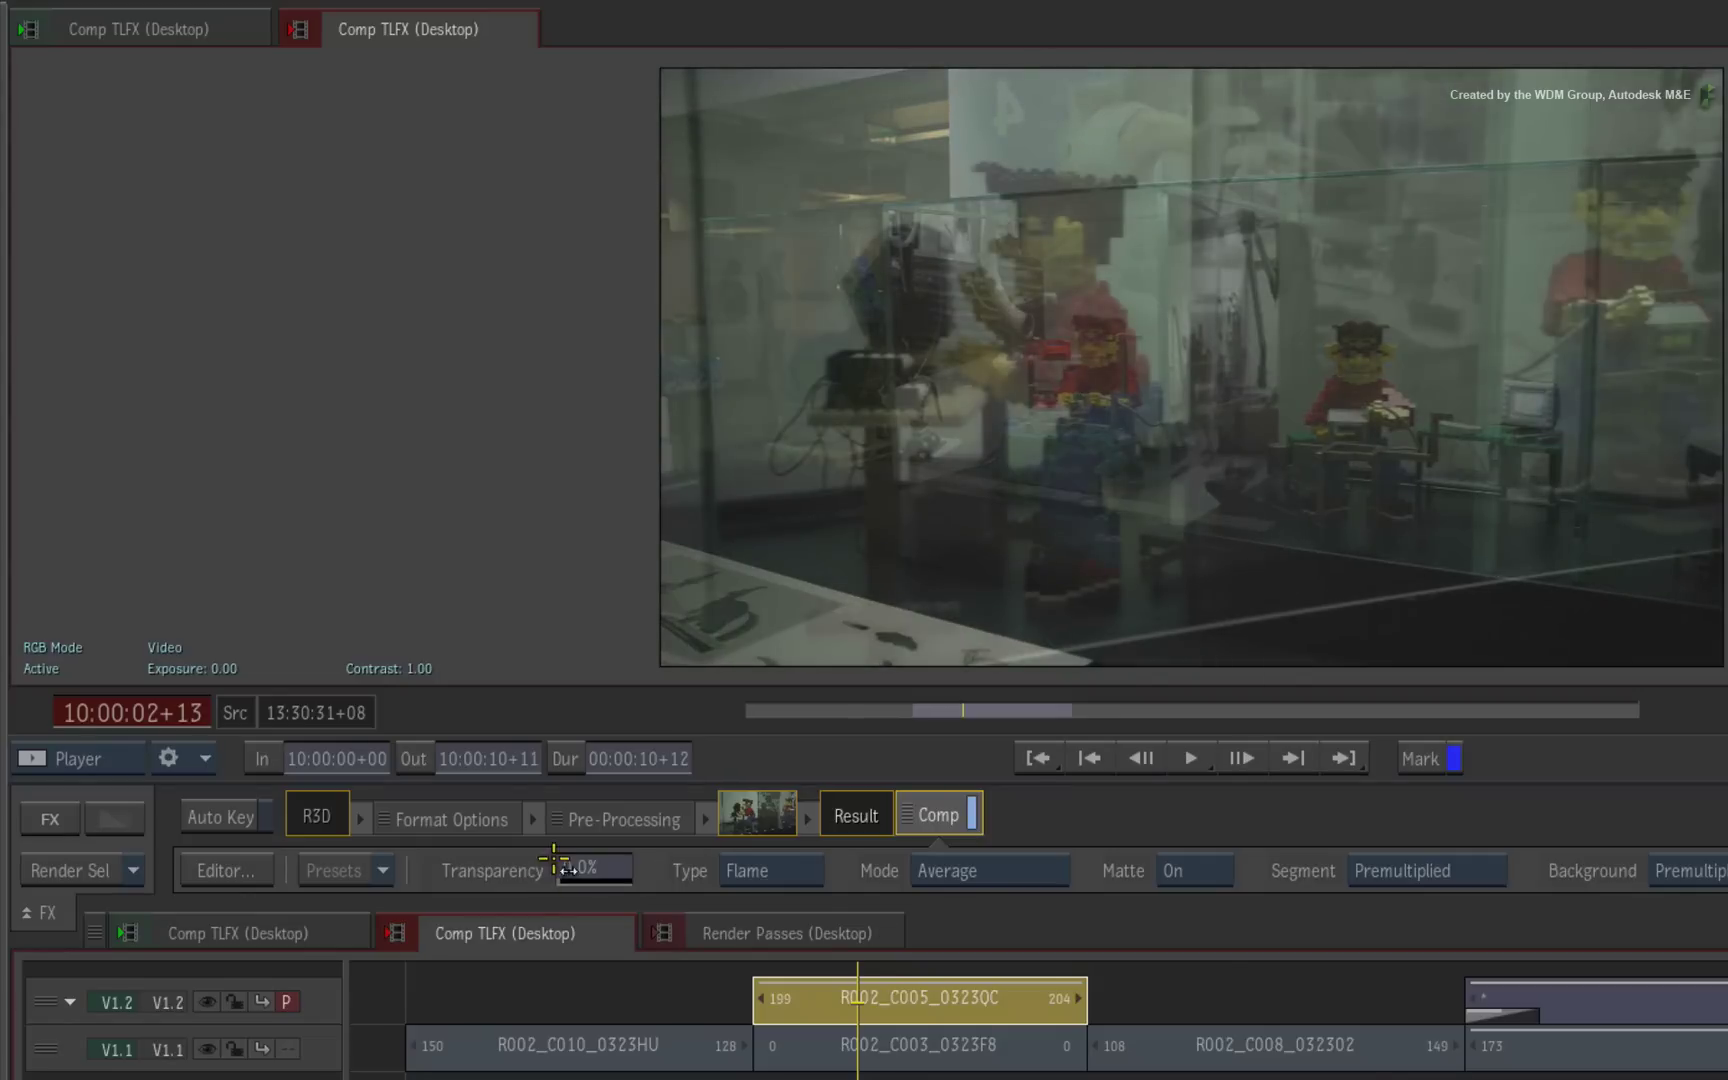
{"action": "left_click", "coordinate": [1028, 868]}
{"action": "left_click", "coordinate": [1037, 968]}
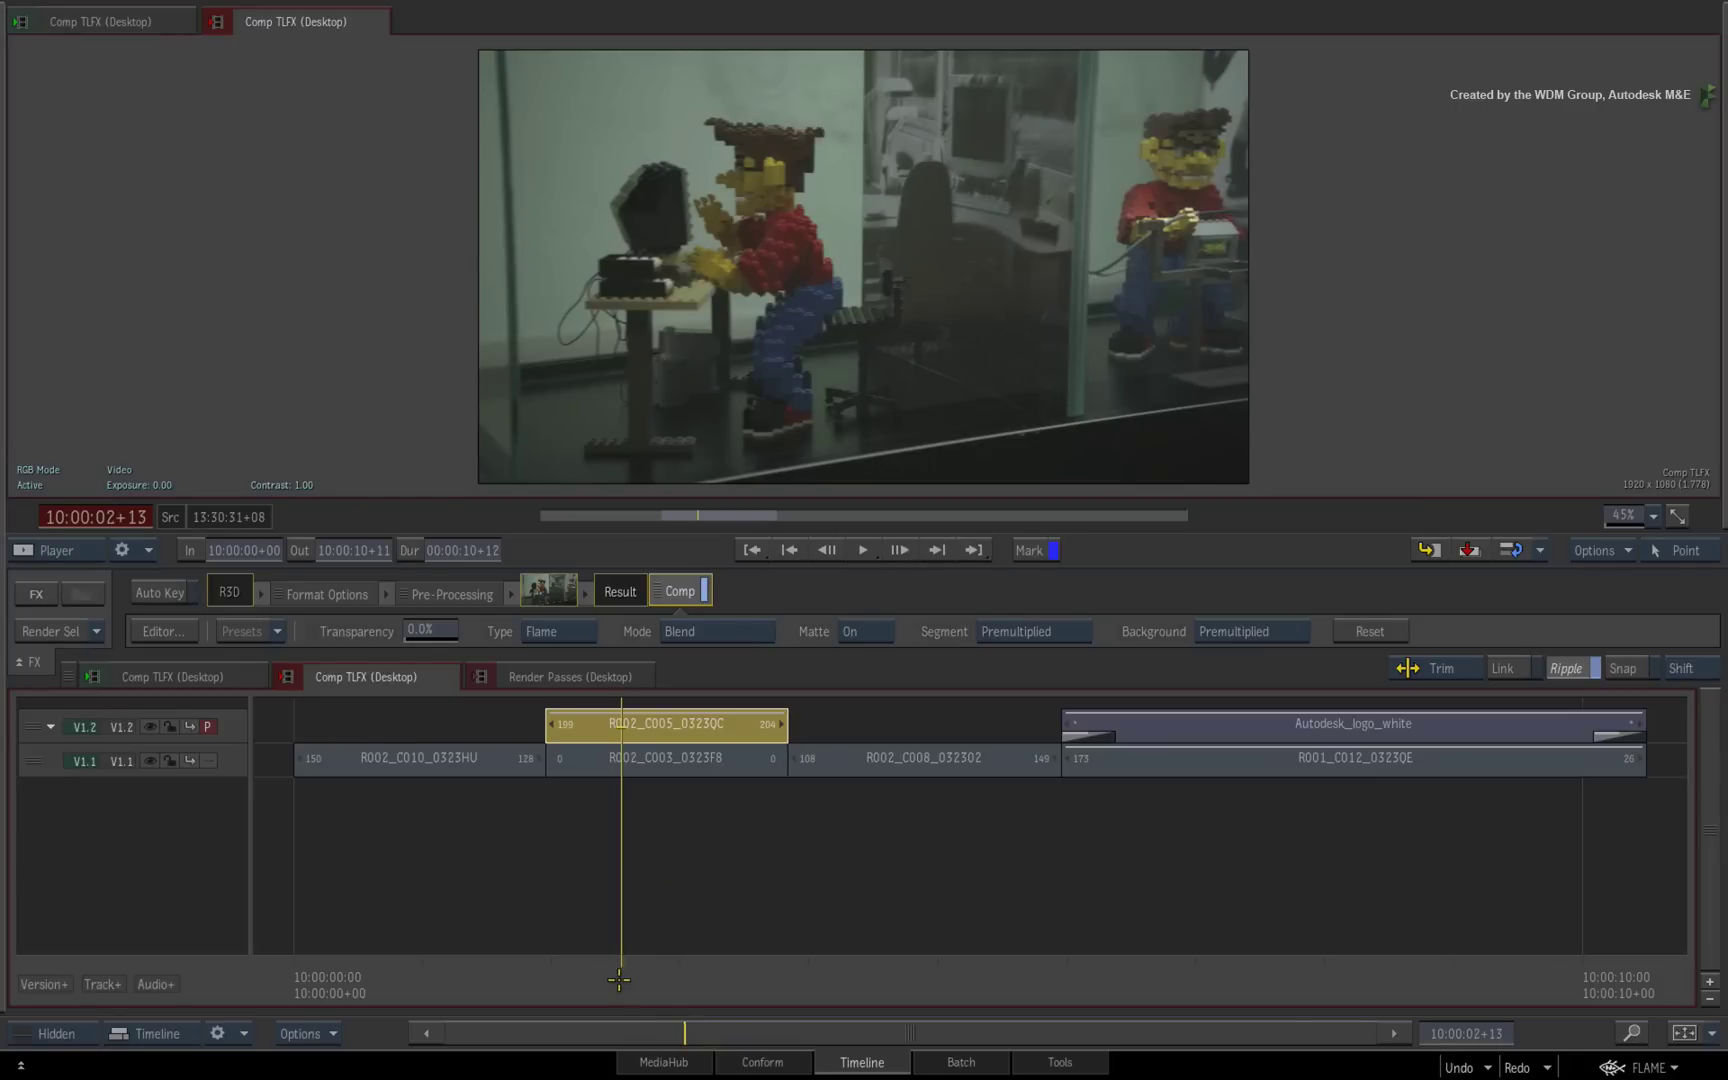
{"action": "left_click_drag", "start_coordinate": [619, 980], "coordinate": [1332, 805]}
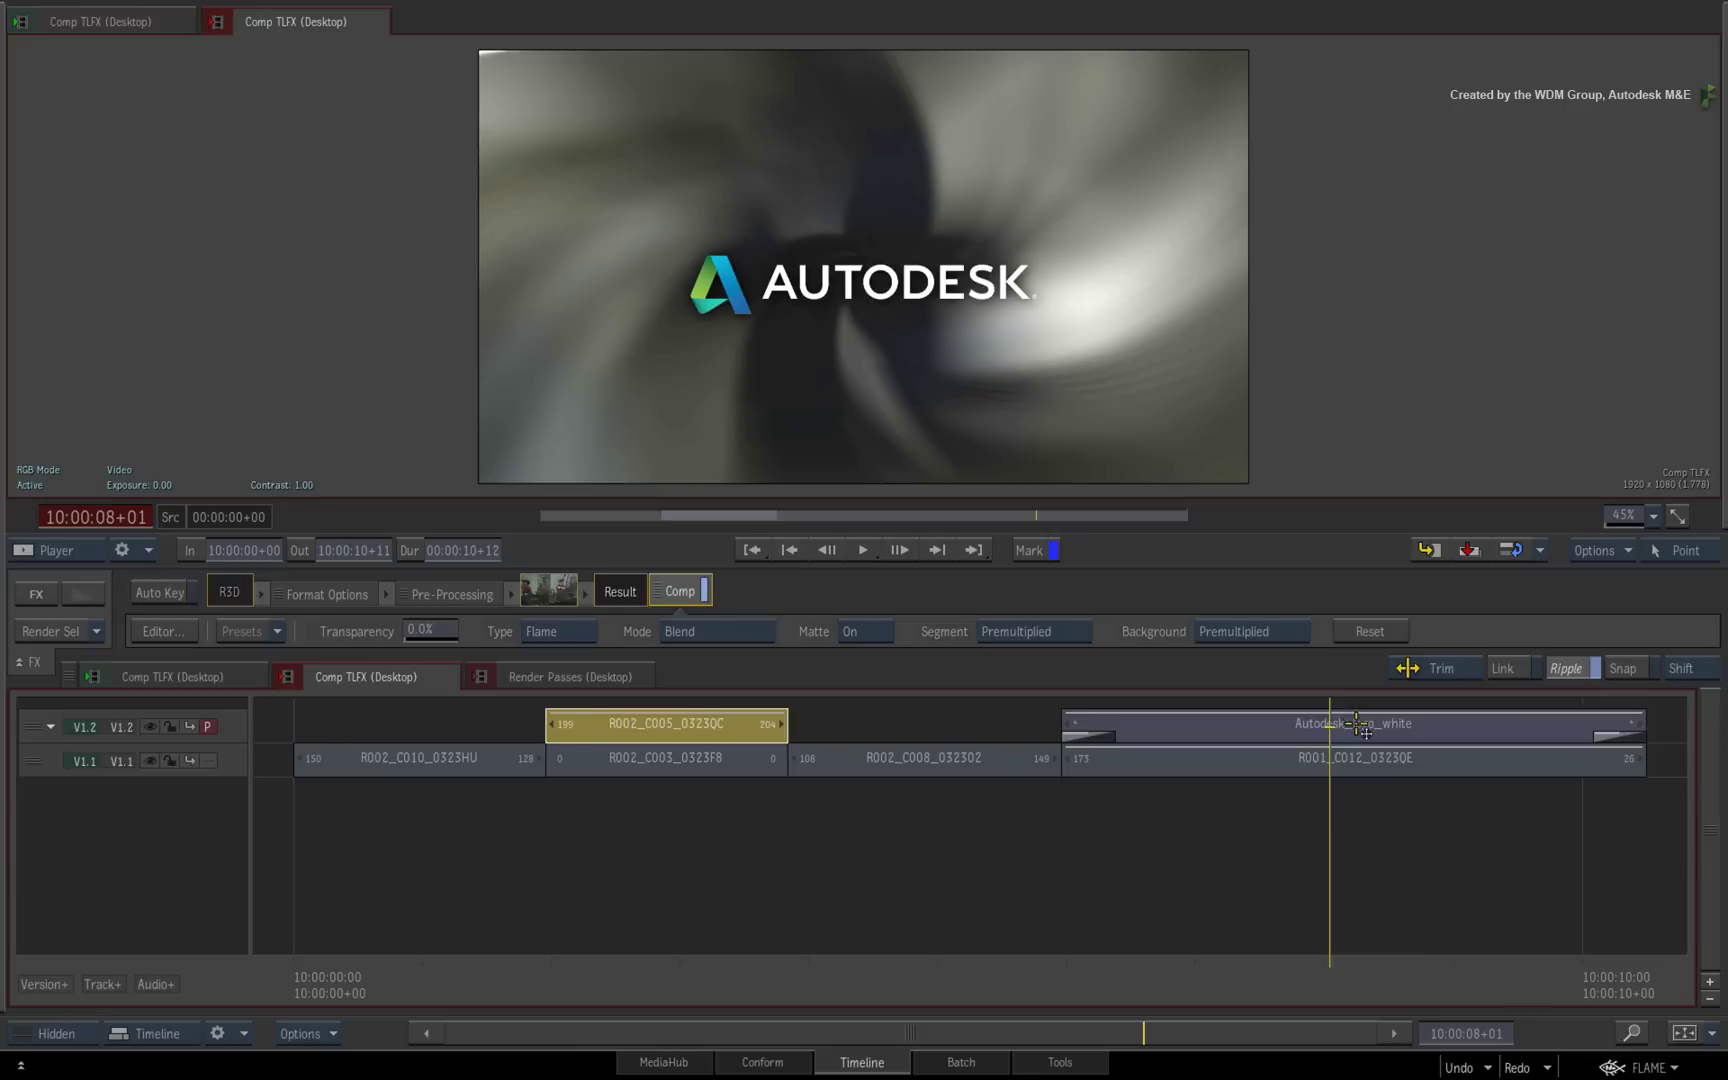
{"action": "left_click", "coordinate": [1357, 727]}
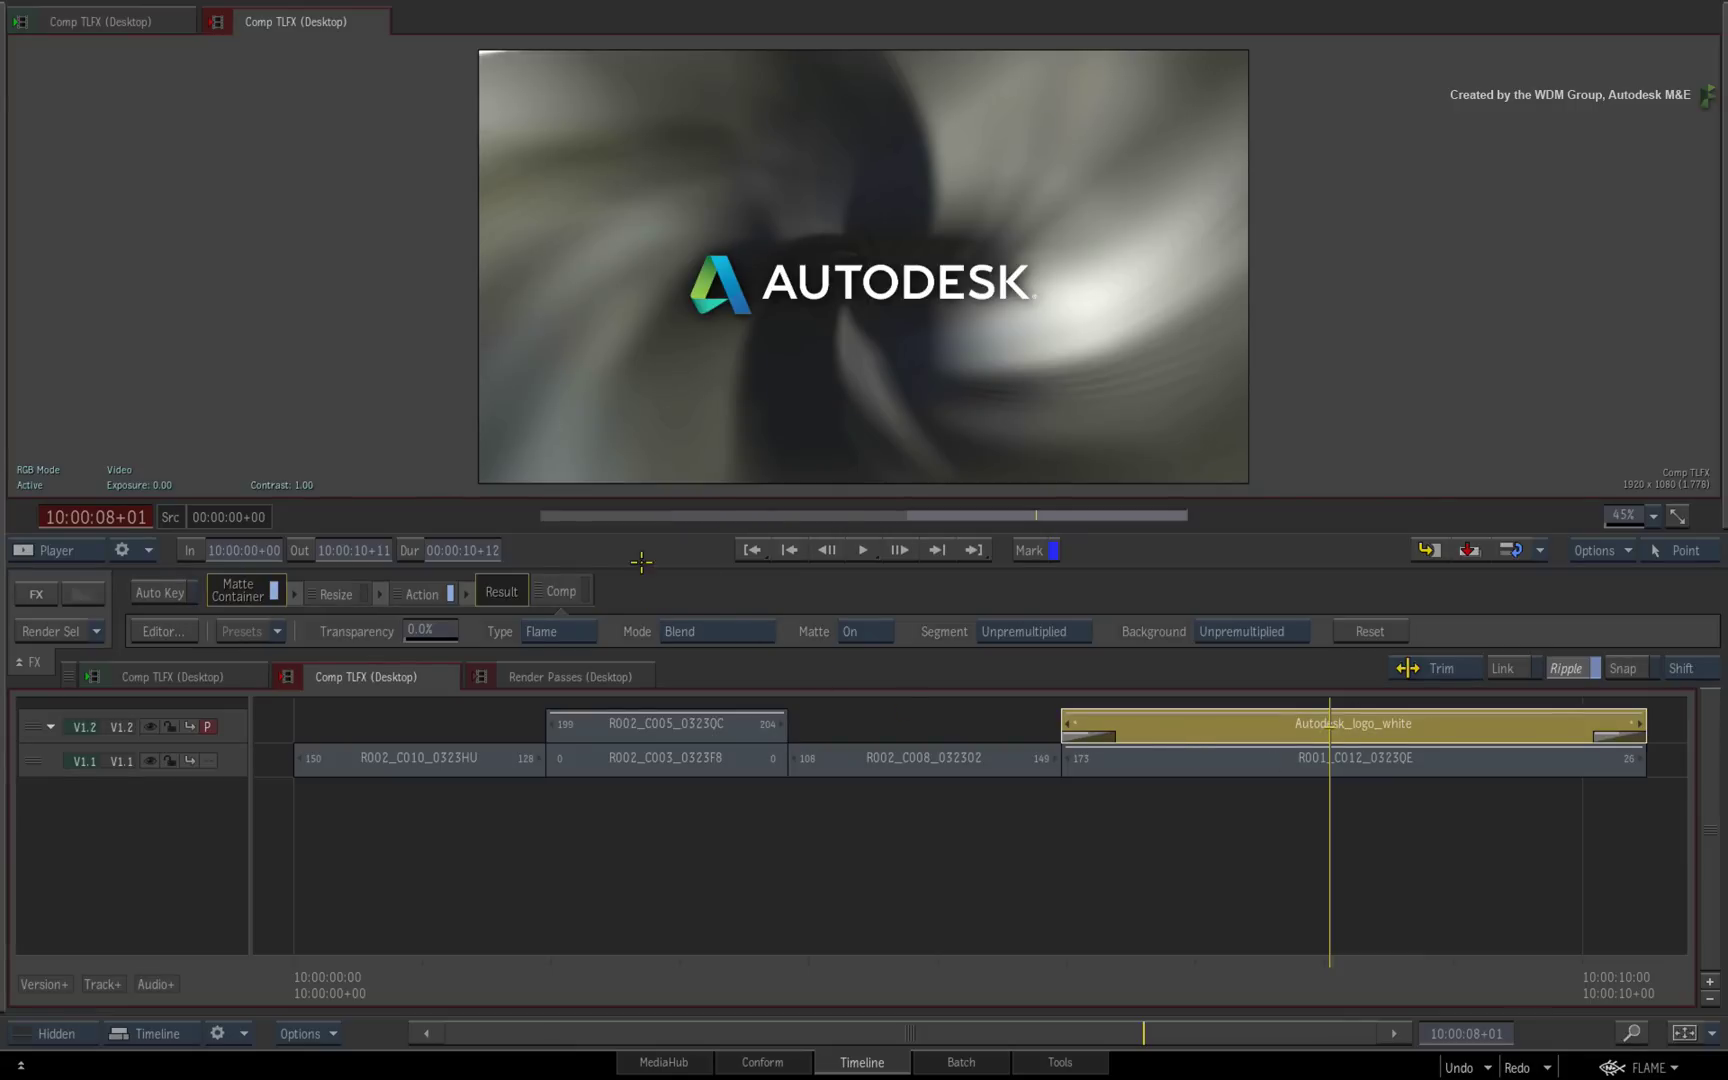
{"action": "left_click_drag", "start_coordinate": [1298, 950], "coordinate": [656, 904]}
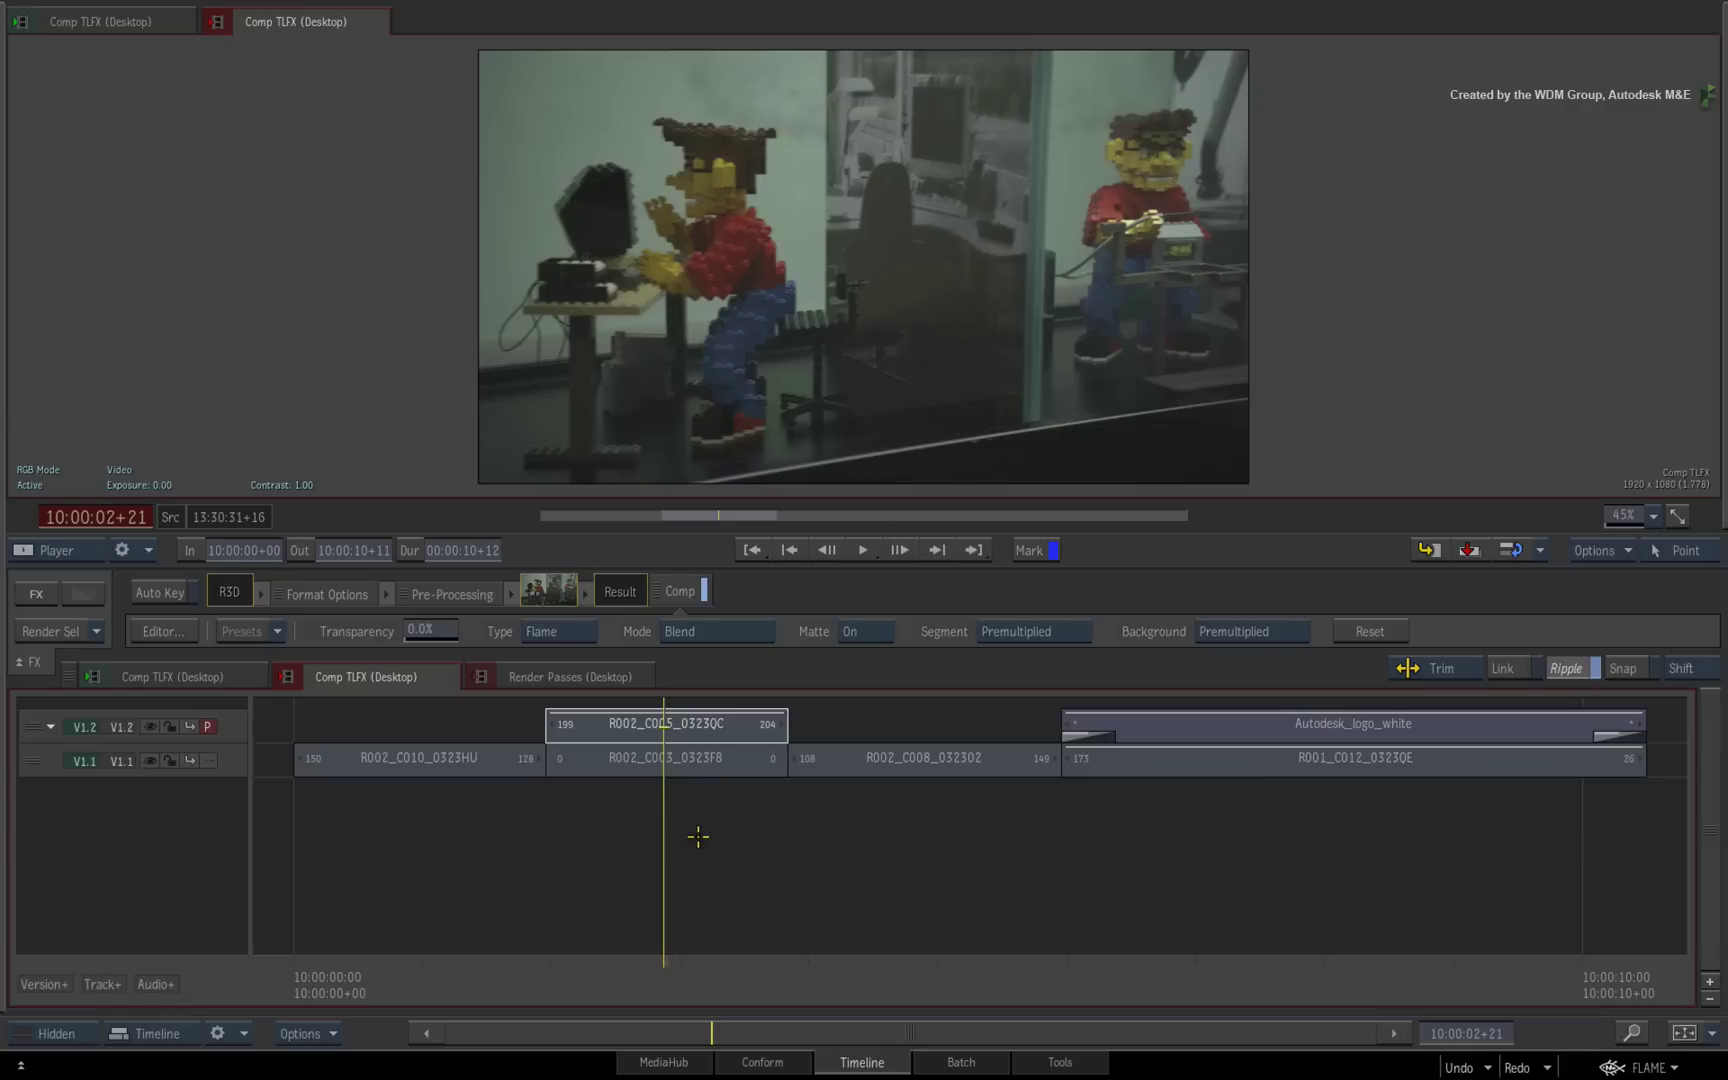
{"action": "left_click", "coordinate": [728, 730]}
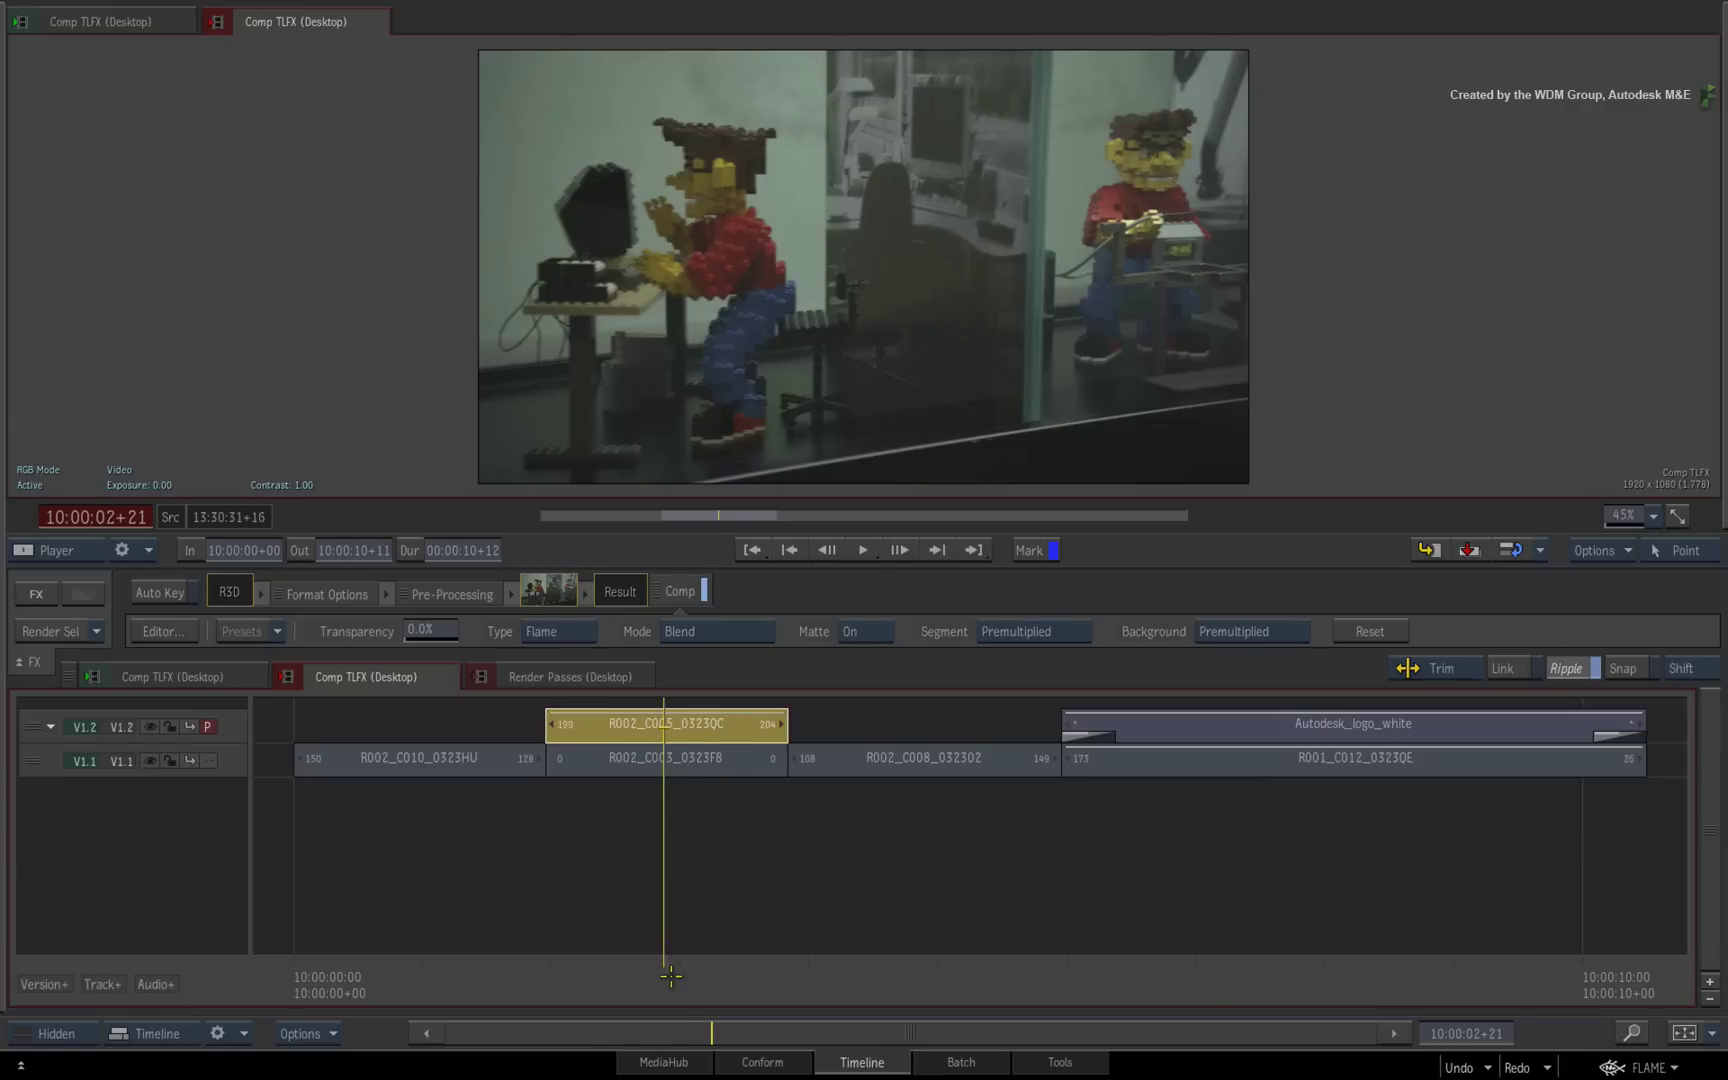
{"action": "left_click_drag", "start_coordinate": [671, 965], "coordinate": [591, 953]}
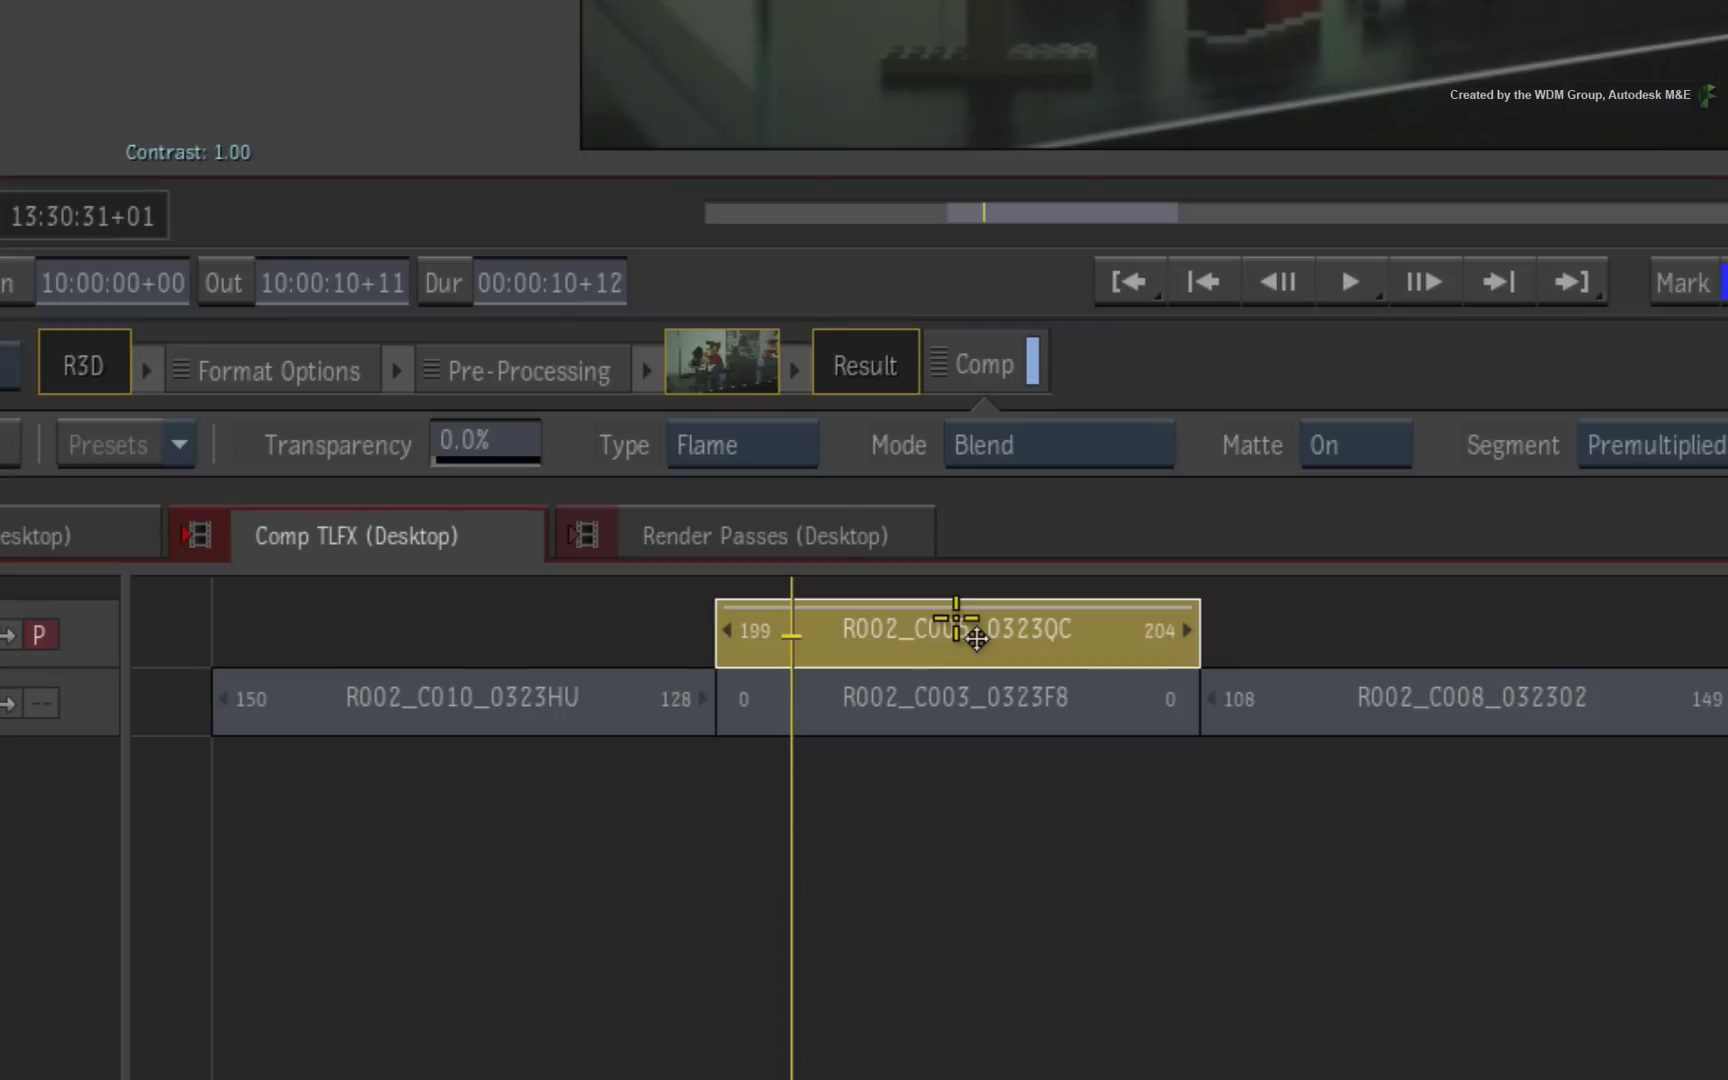
- Add a 2D Transform to R002_C005_0323QC and scale it down to 39% in X and Y
{"action": "key", "text": "ctrl+Tab"}
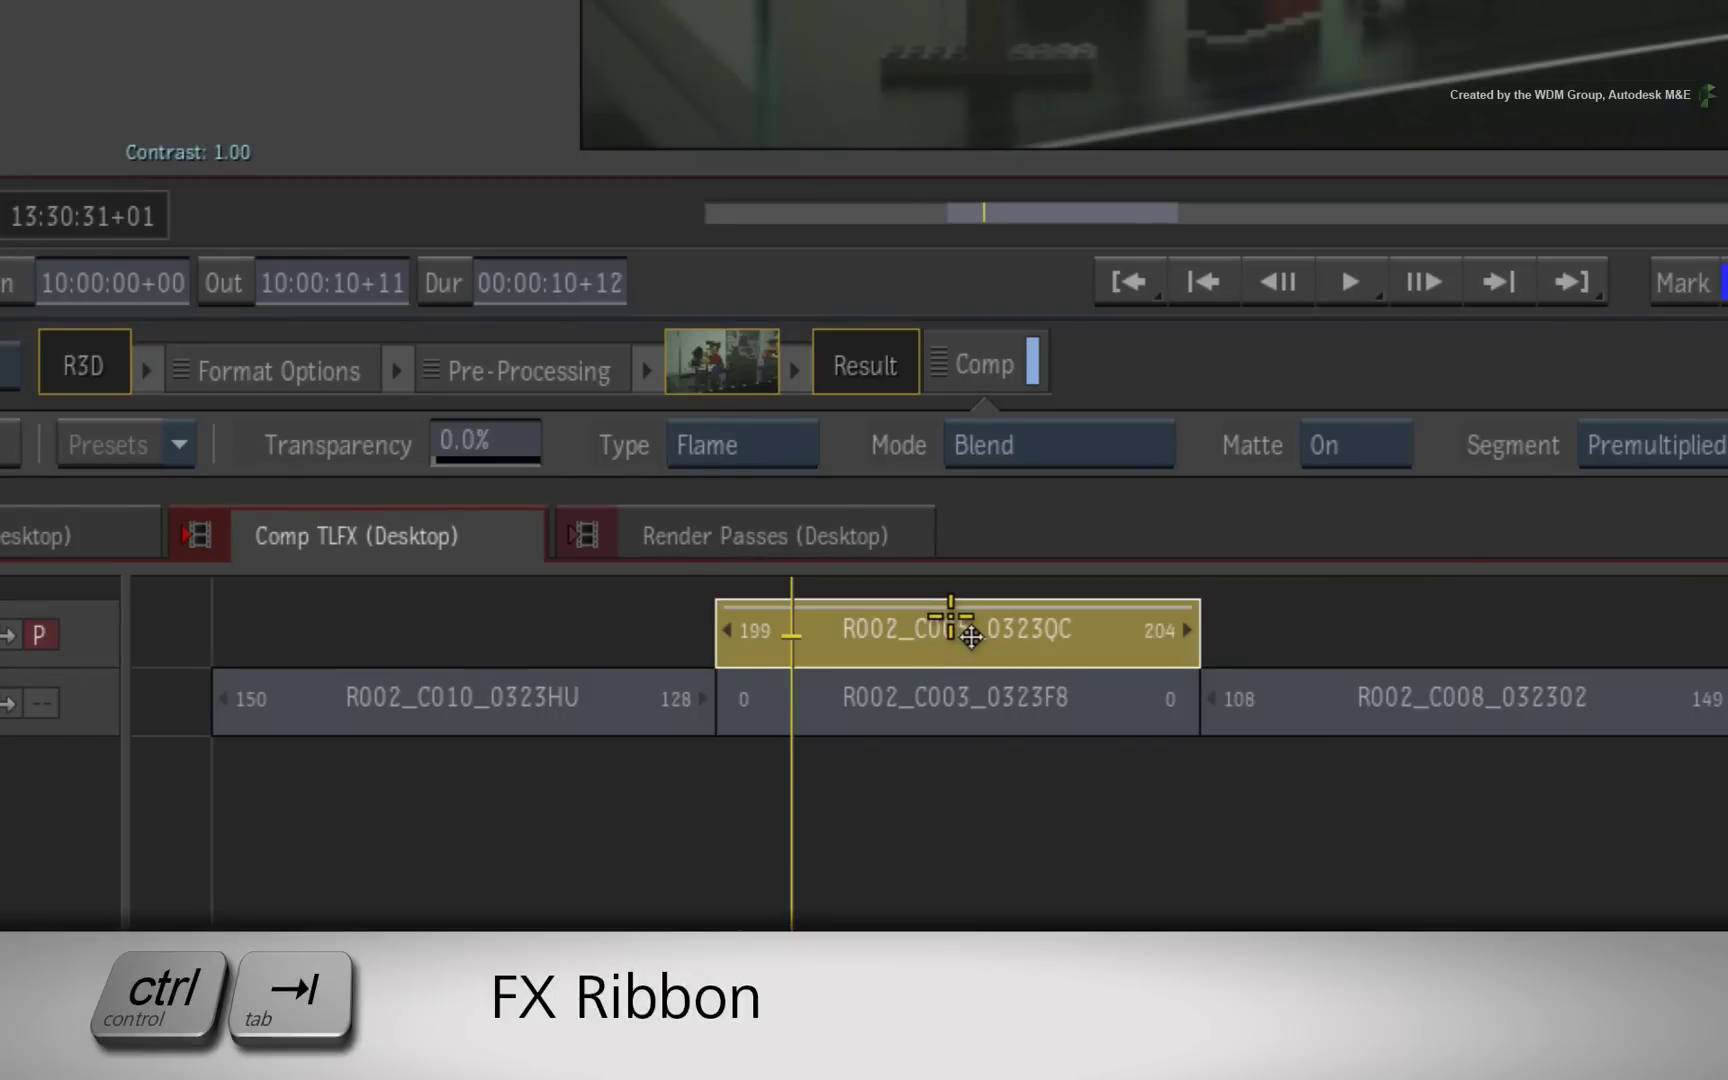
{"action": "key", "text": "ctrl+Tab"}
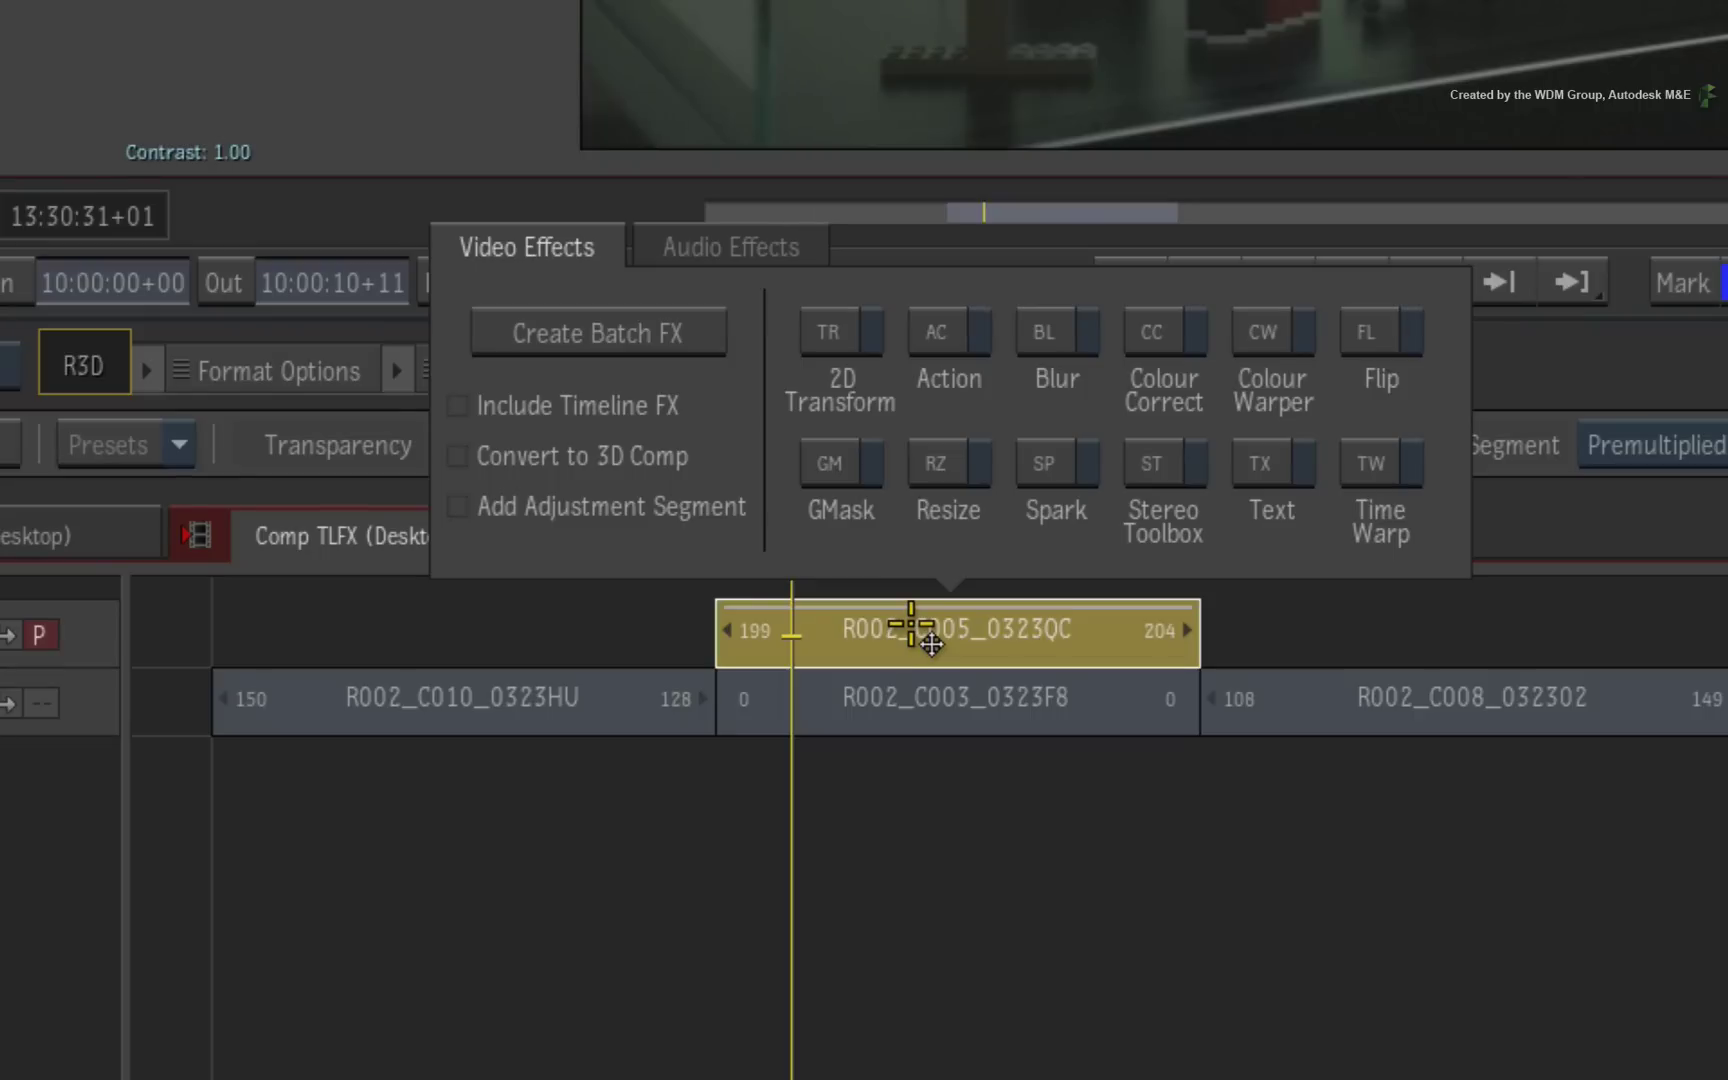
{"action": "left_click", "coordinate": [837, 335]}
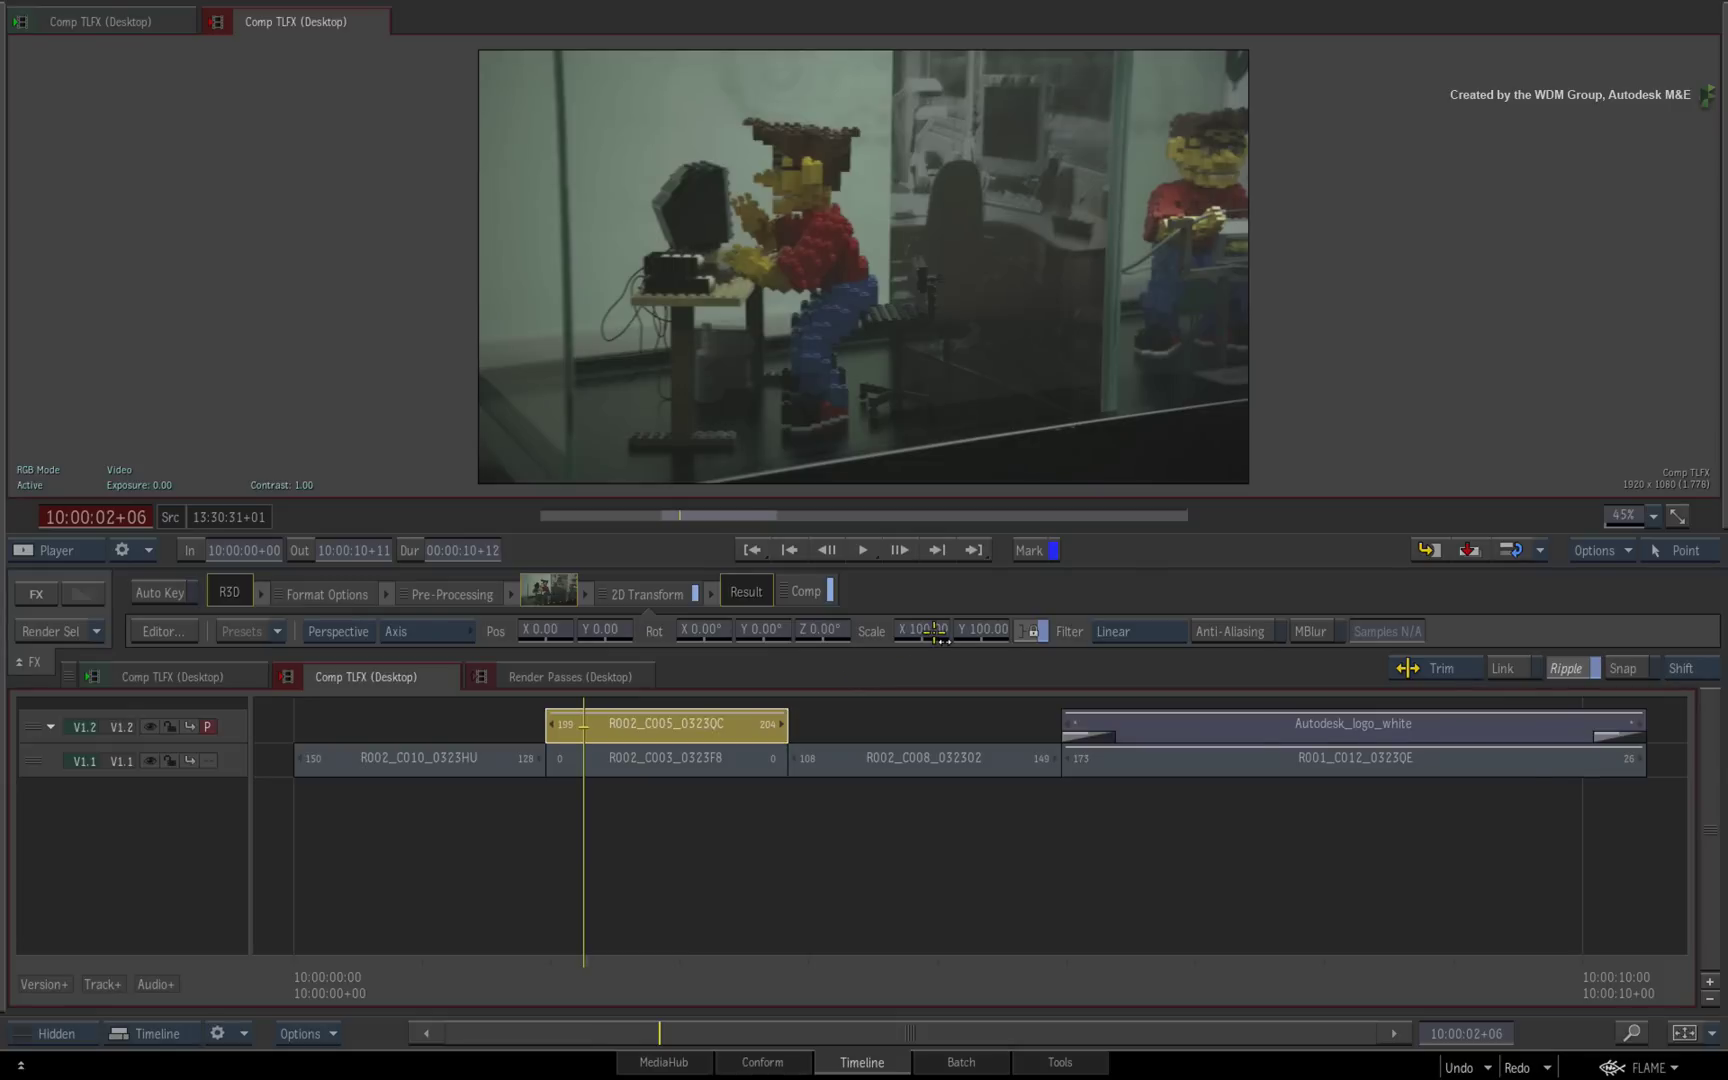
{"action": "left_click_drag", "start_coordinate": [928, 631], "coordinate": [866, 645]}
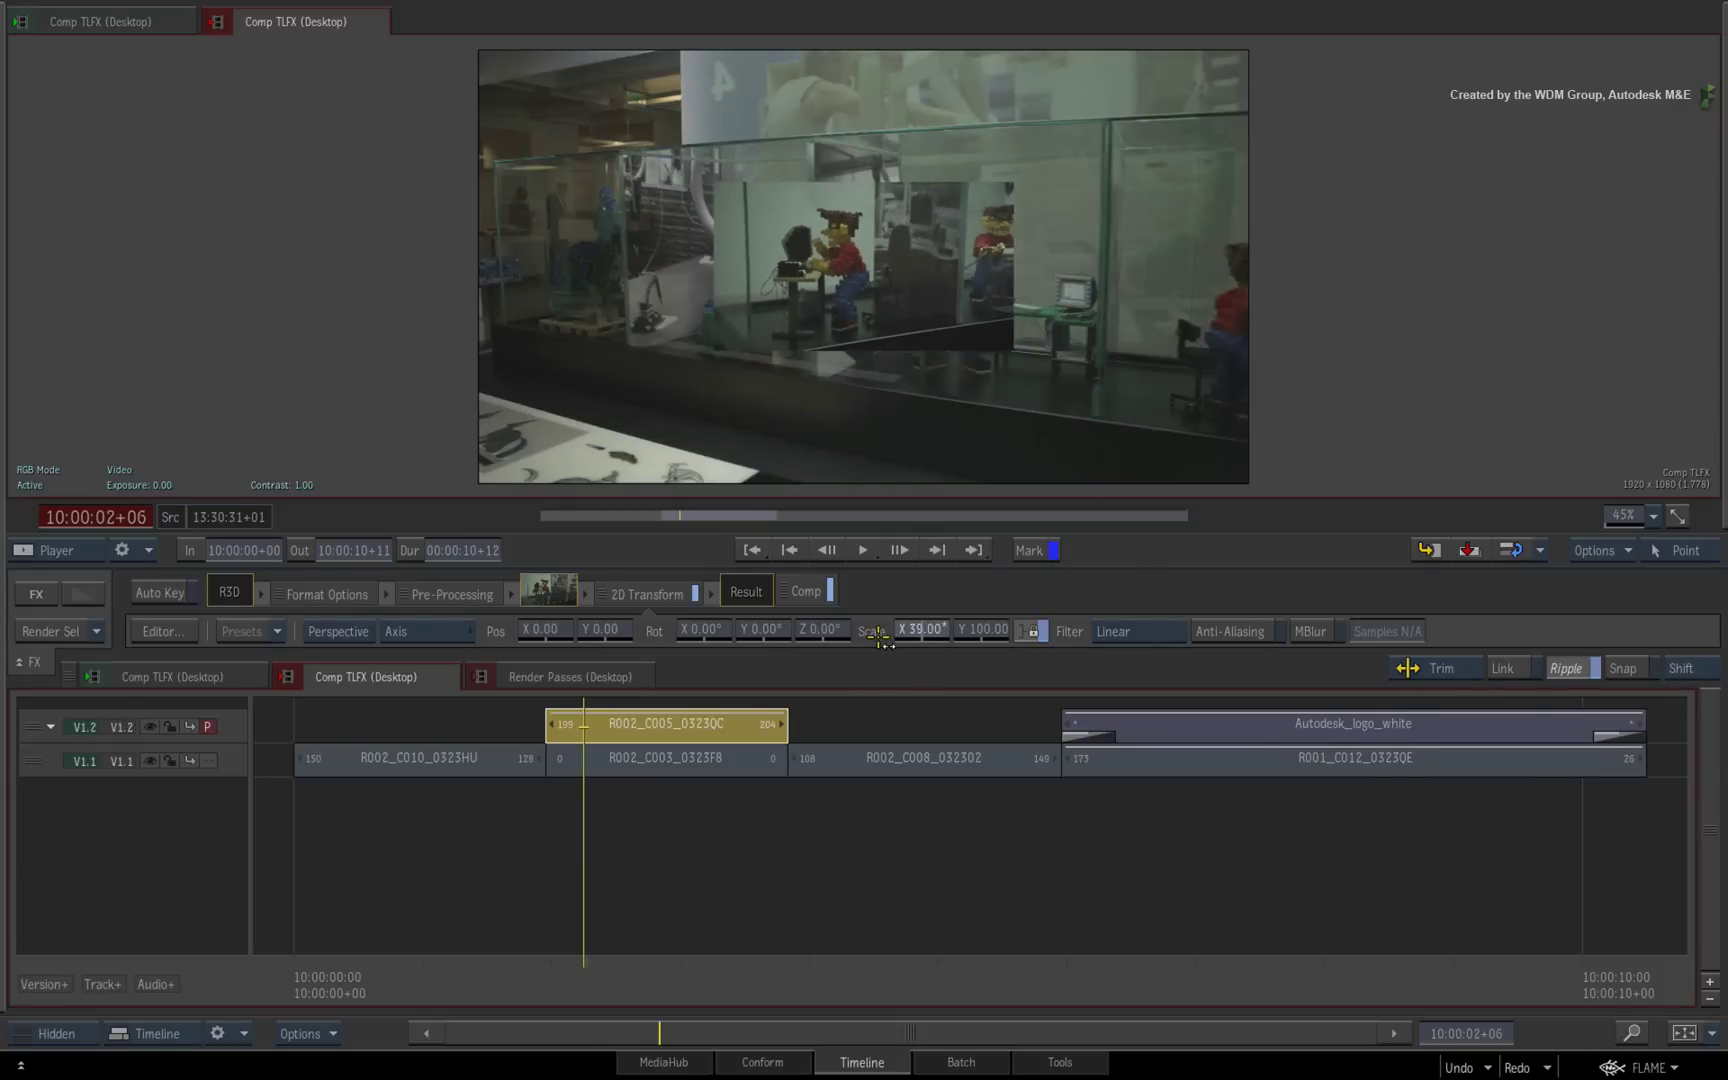
{"action": "left_click", "coordinate": [833, 591]}
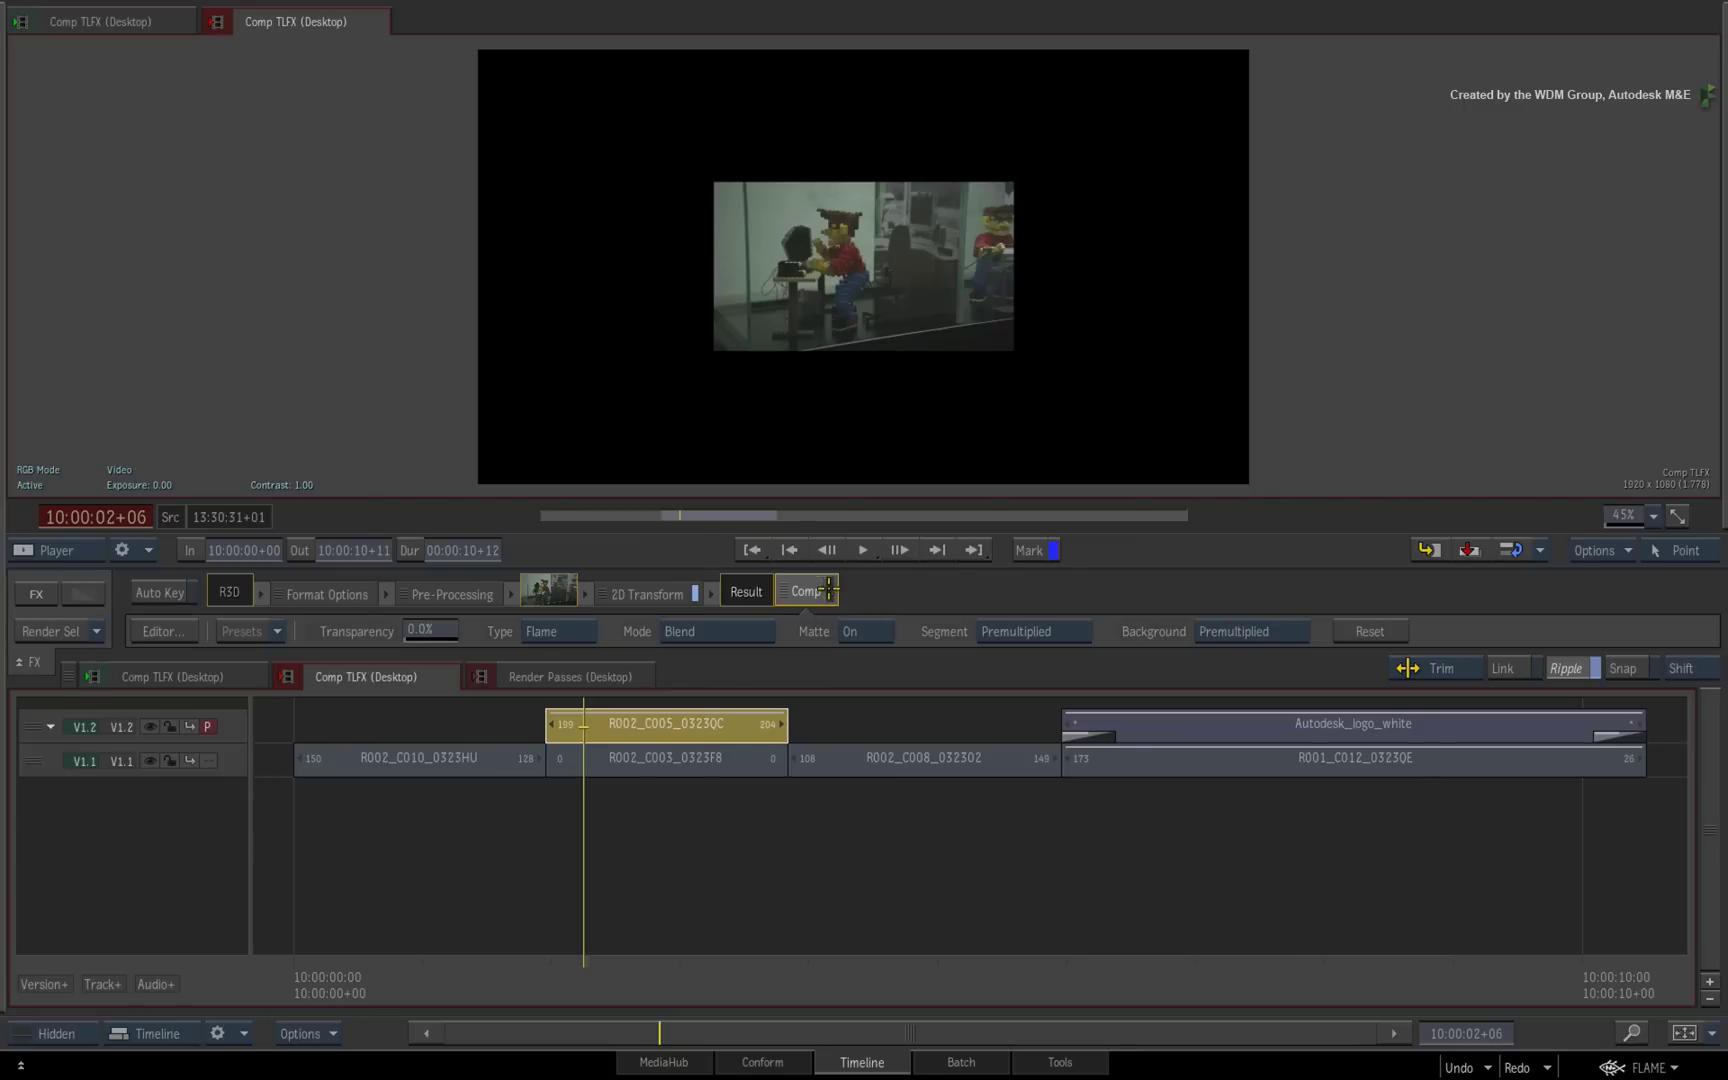
- Enable the Comp node so the 39% Lego inset sits over the V1.1 background
{"action": "left_click", "coordinate": [830, 591]}
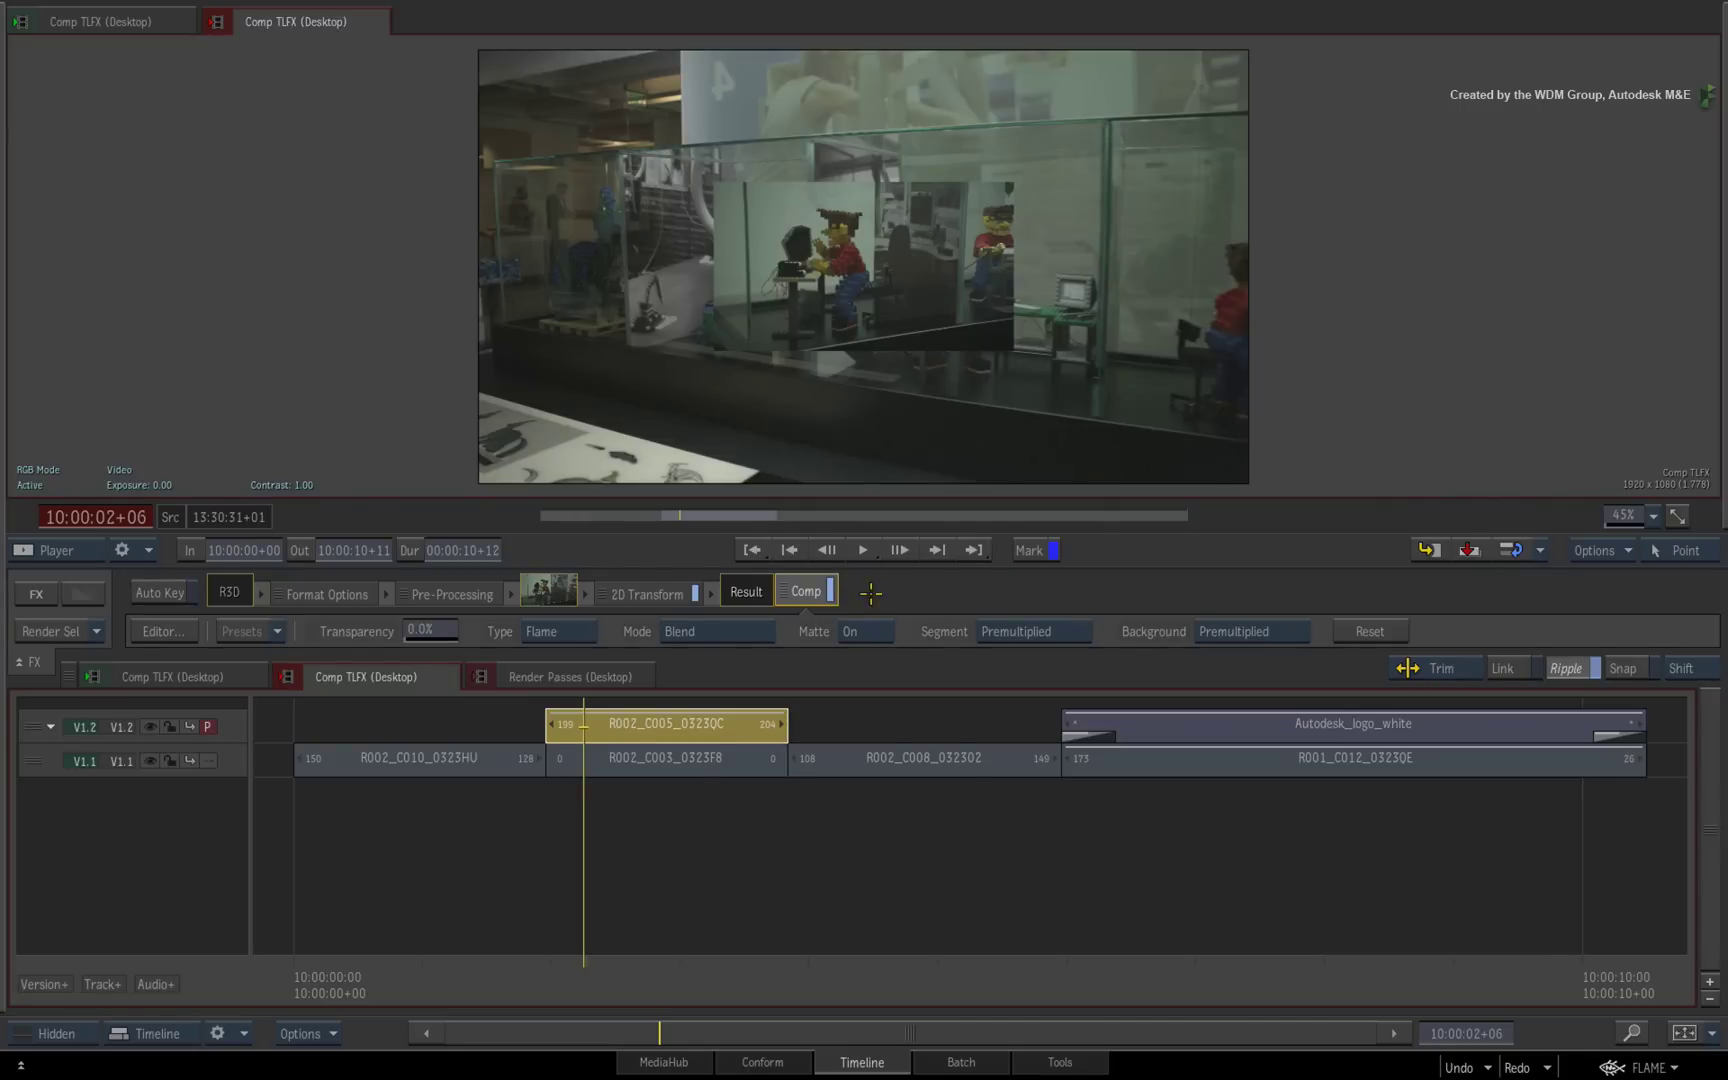
- Add a Colour Correct to dinosaur segment R002_C008_032302 with Contrast 137.0 and Gain 106.0
{"action": "left_click_drag", "start_coordinate": [612, 982], "coordinate": [779, 948]}
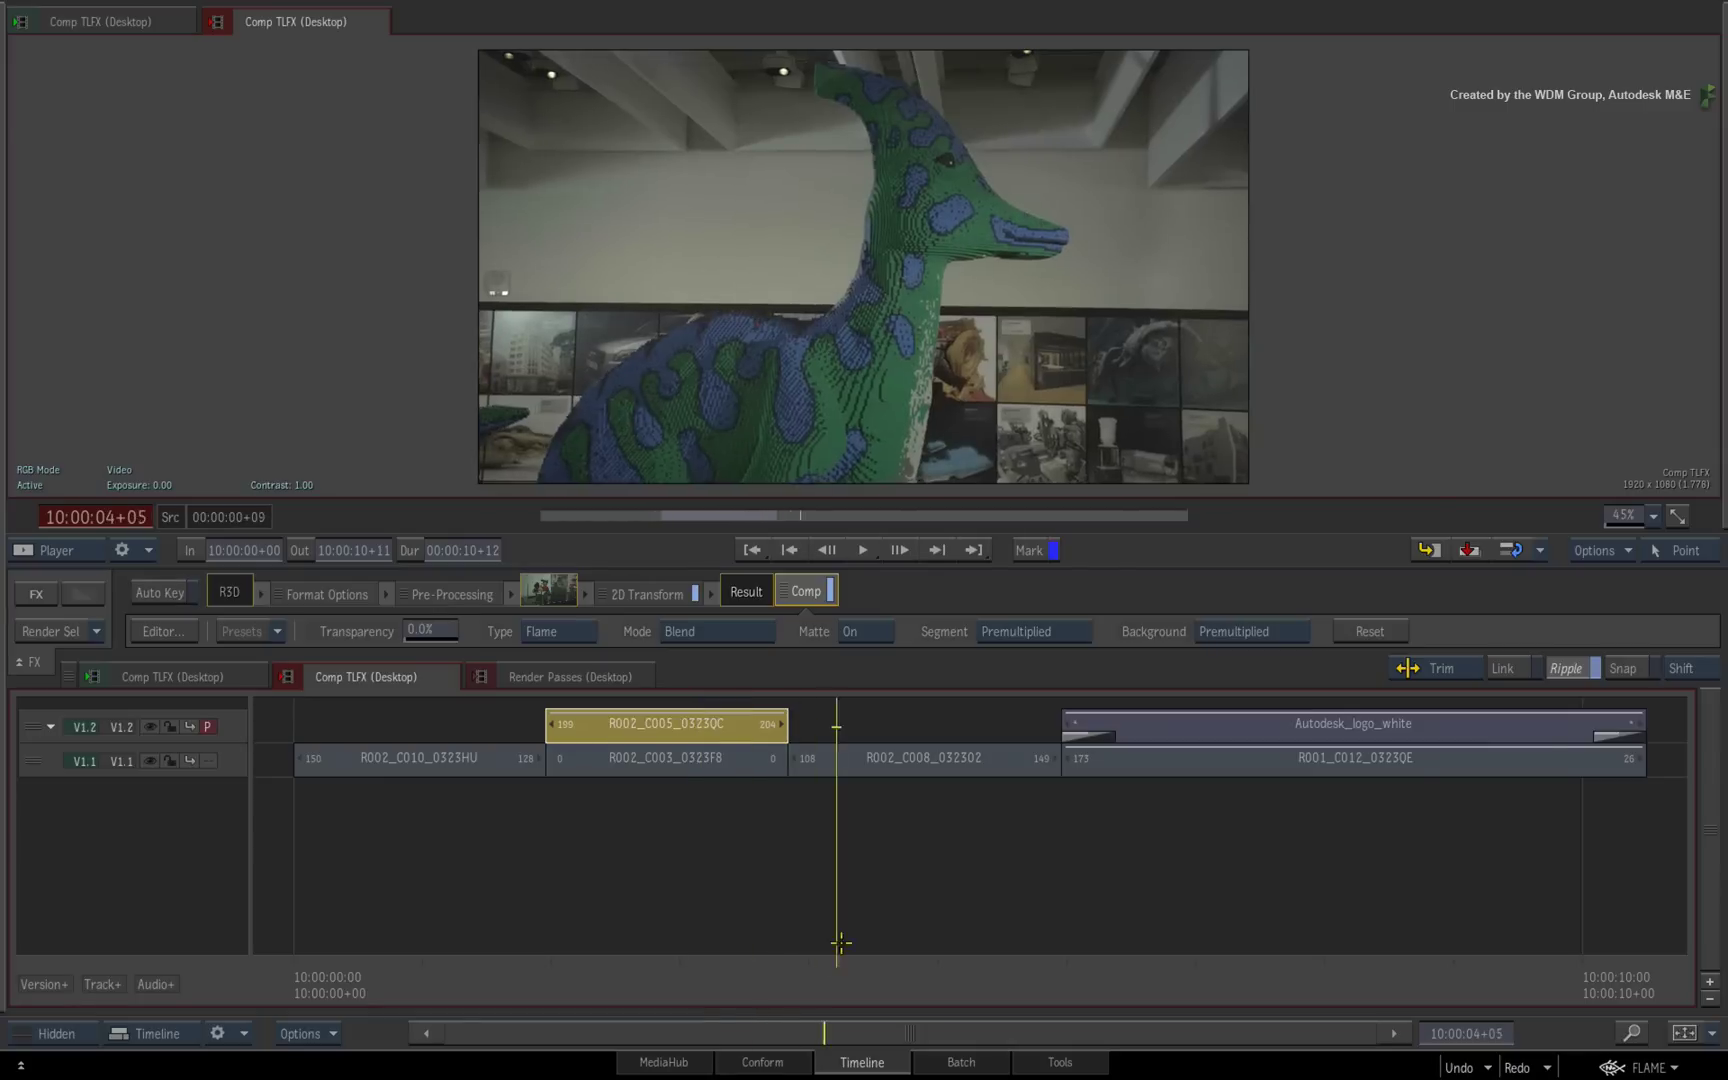
{"action": "left_click_drag", "start_coordinate": [840, 942], "coordinate": [900, 911]}
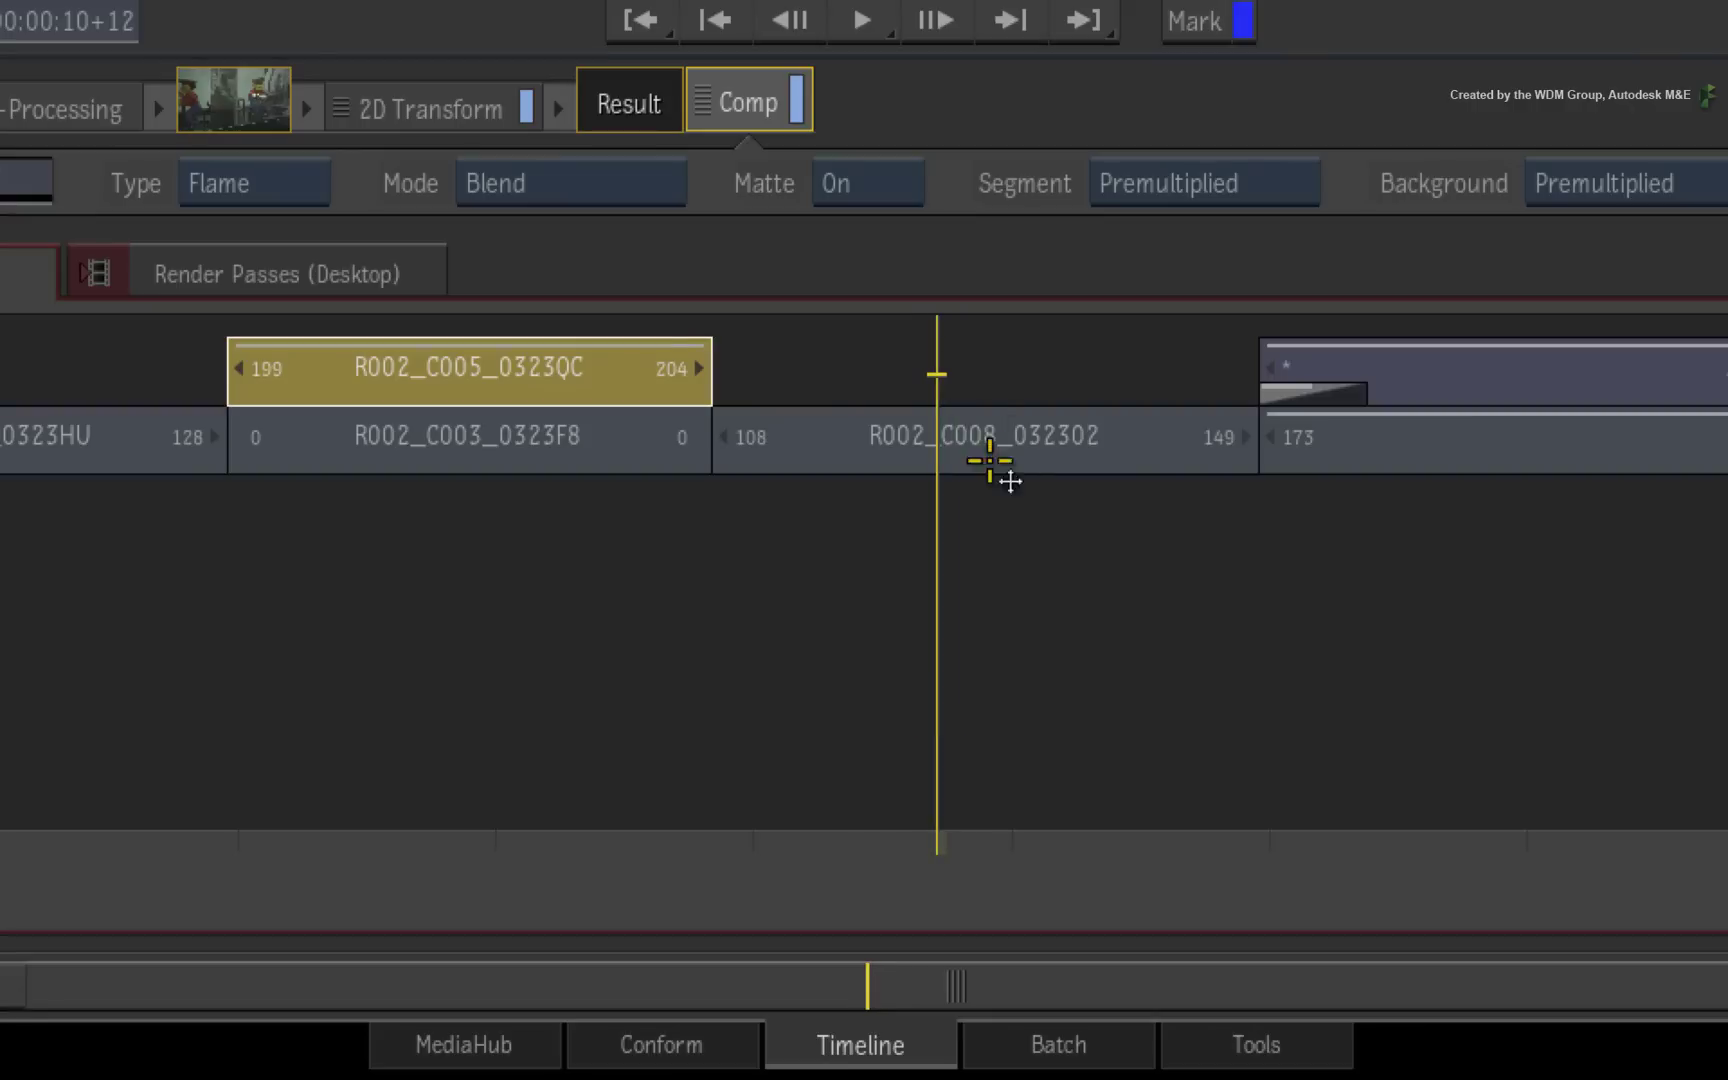
{"action": "left_click", "coordinate": [989, 461]}
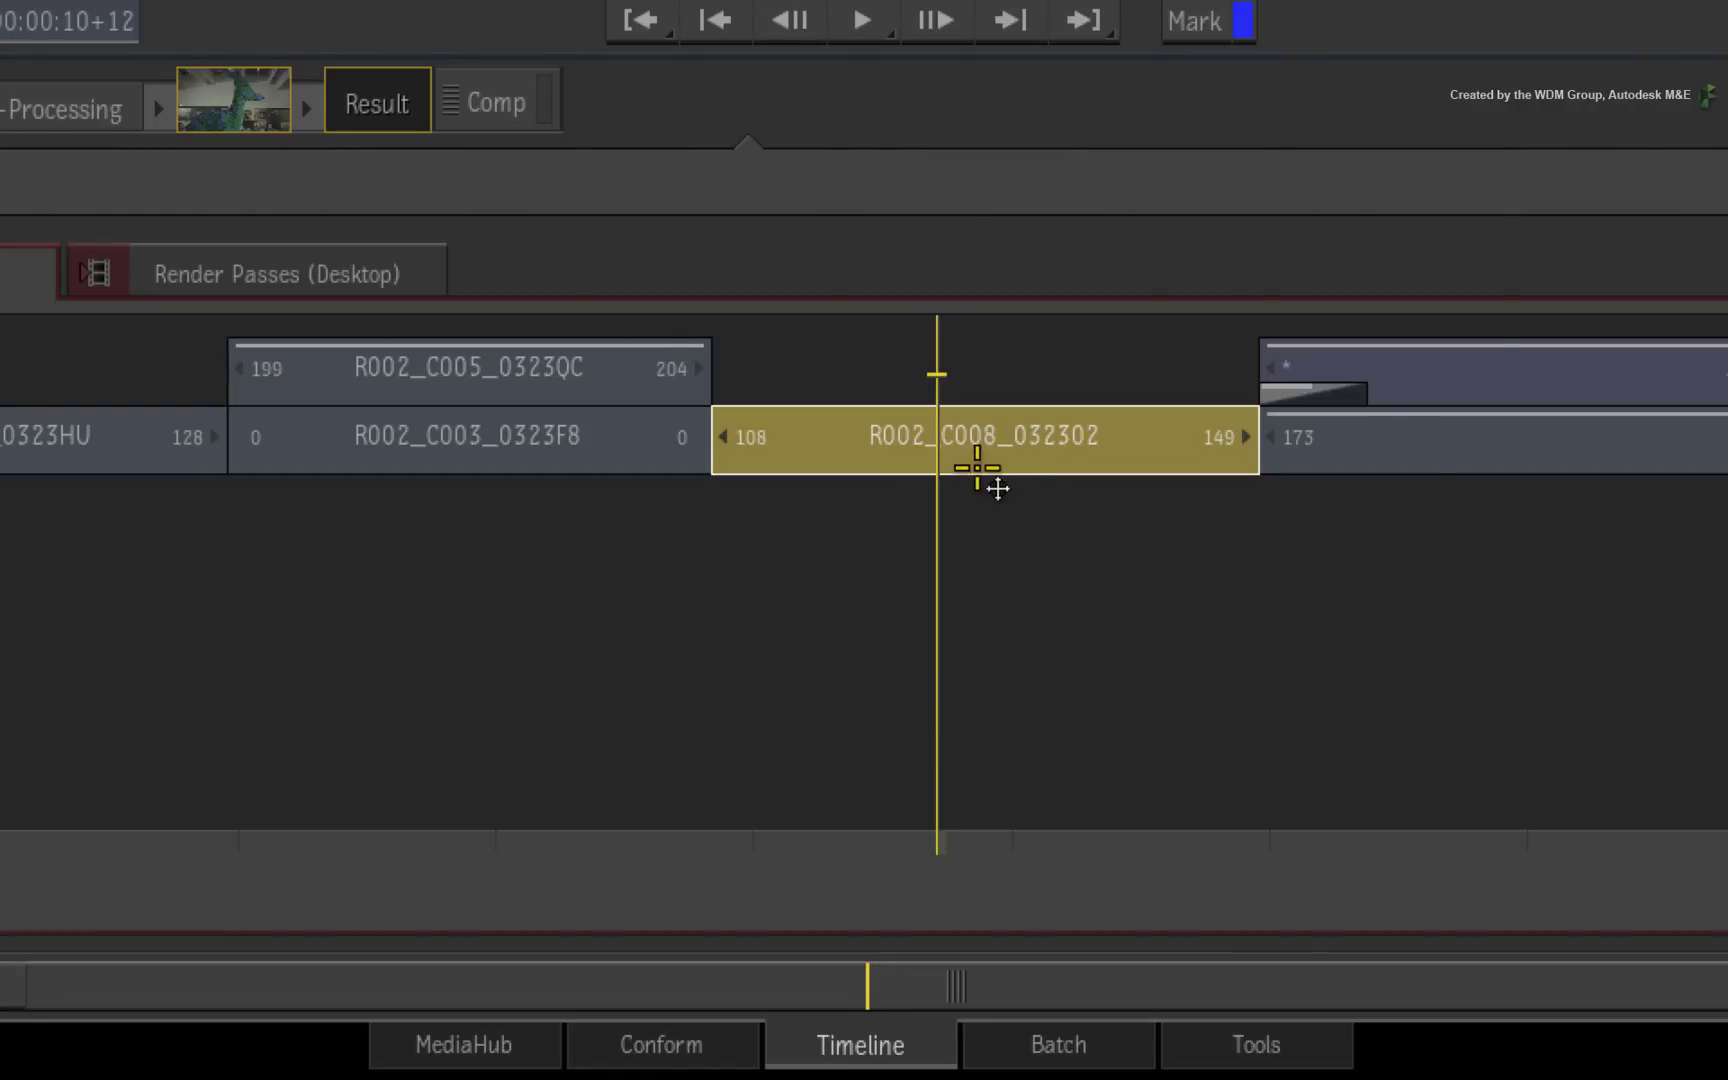
{"action": "right_click", "coordinate": [997, 488]}
{"action": "left_click", "coordinate": [1192, 247]}
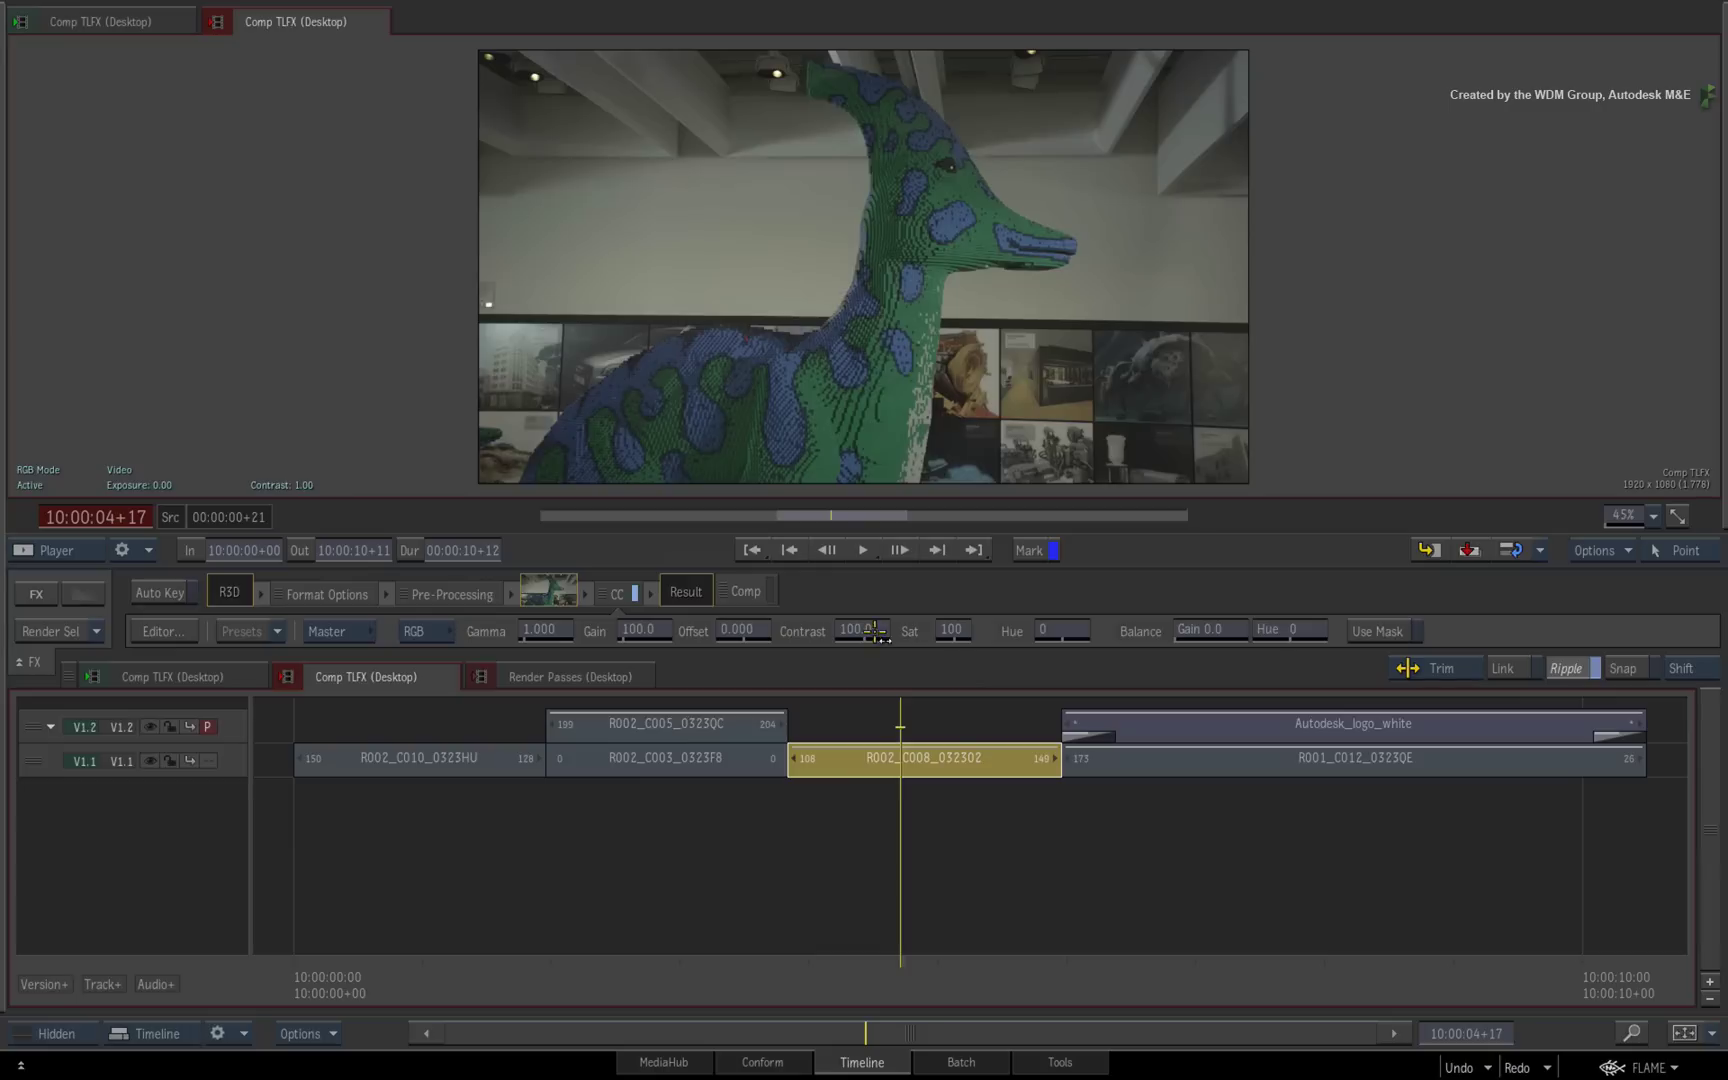
{"action": "left_click_drag", "start_coordinate": [875, 632], "coordinate": [908, 623]}
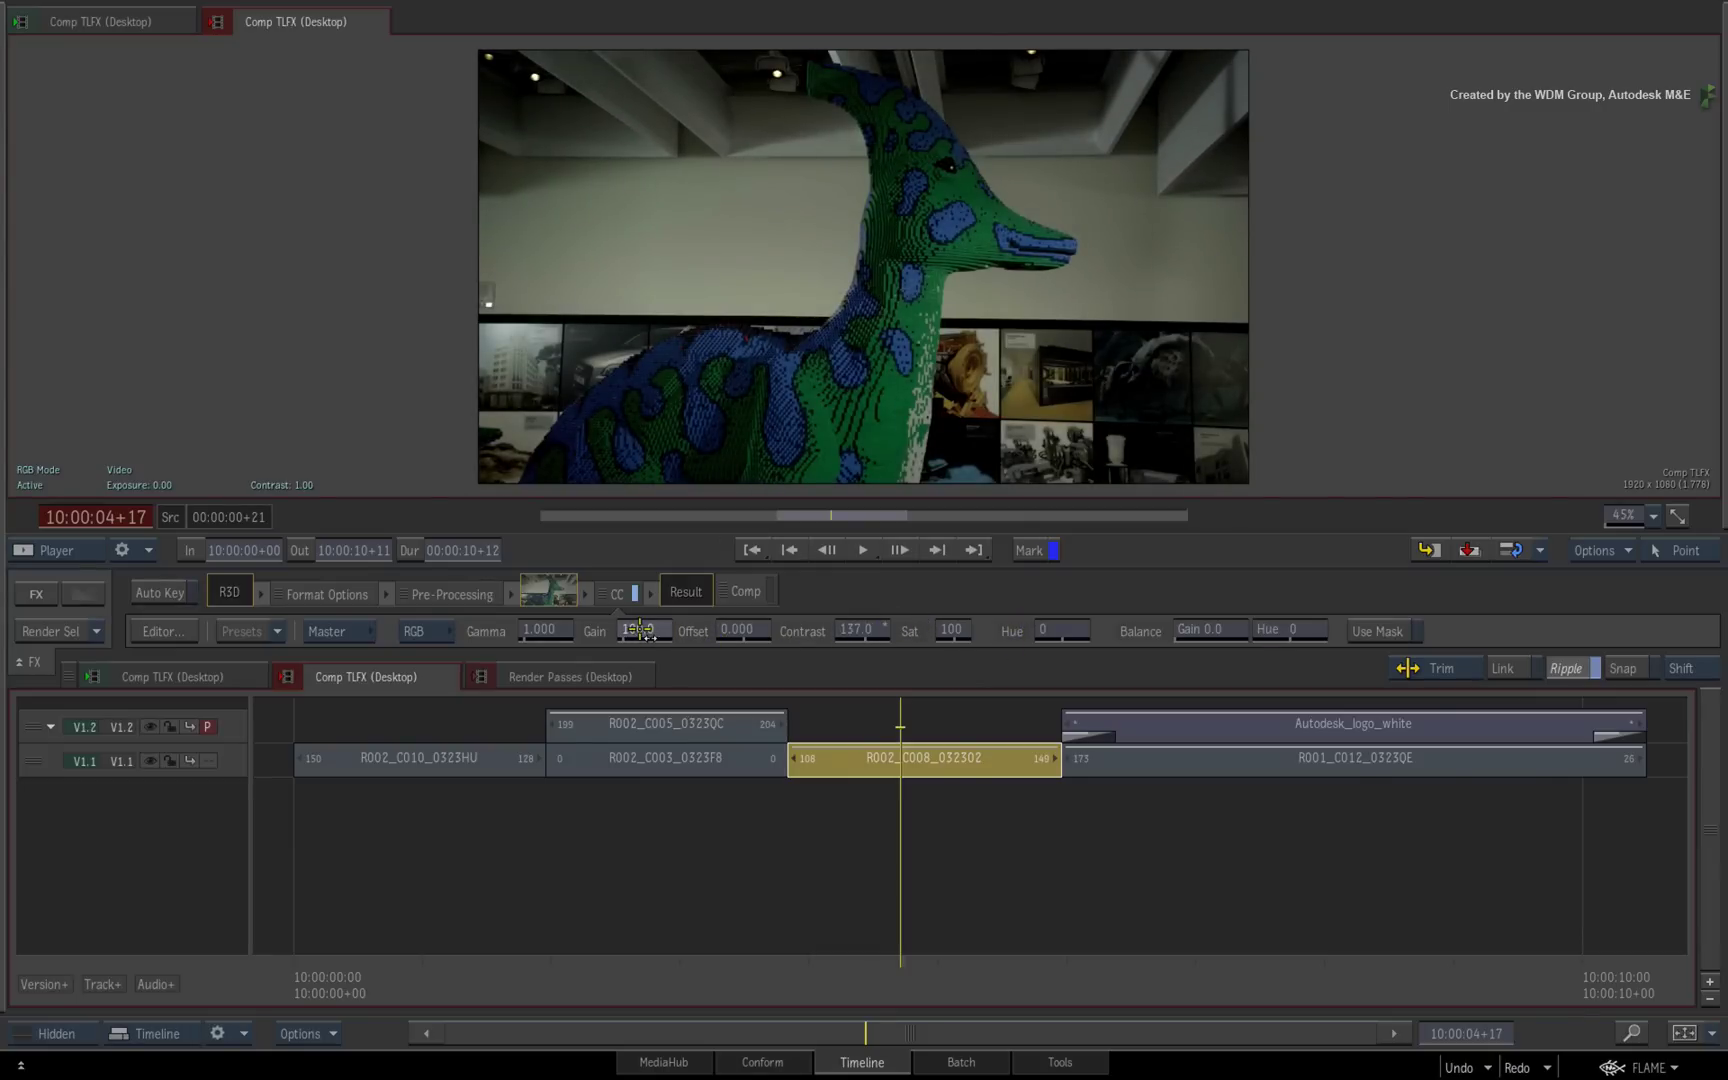
{"action": "left_click_drag", "start_coordinate": [640, 630], "coordinate": [658, 640]}
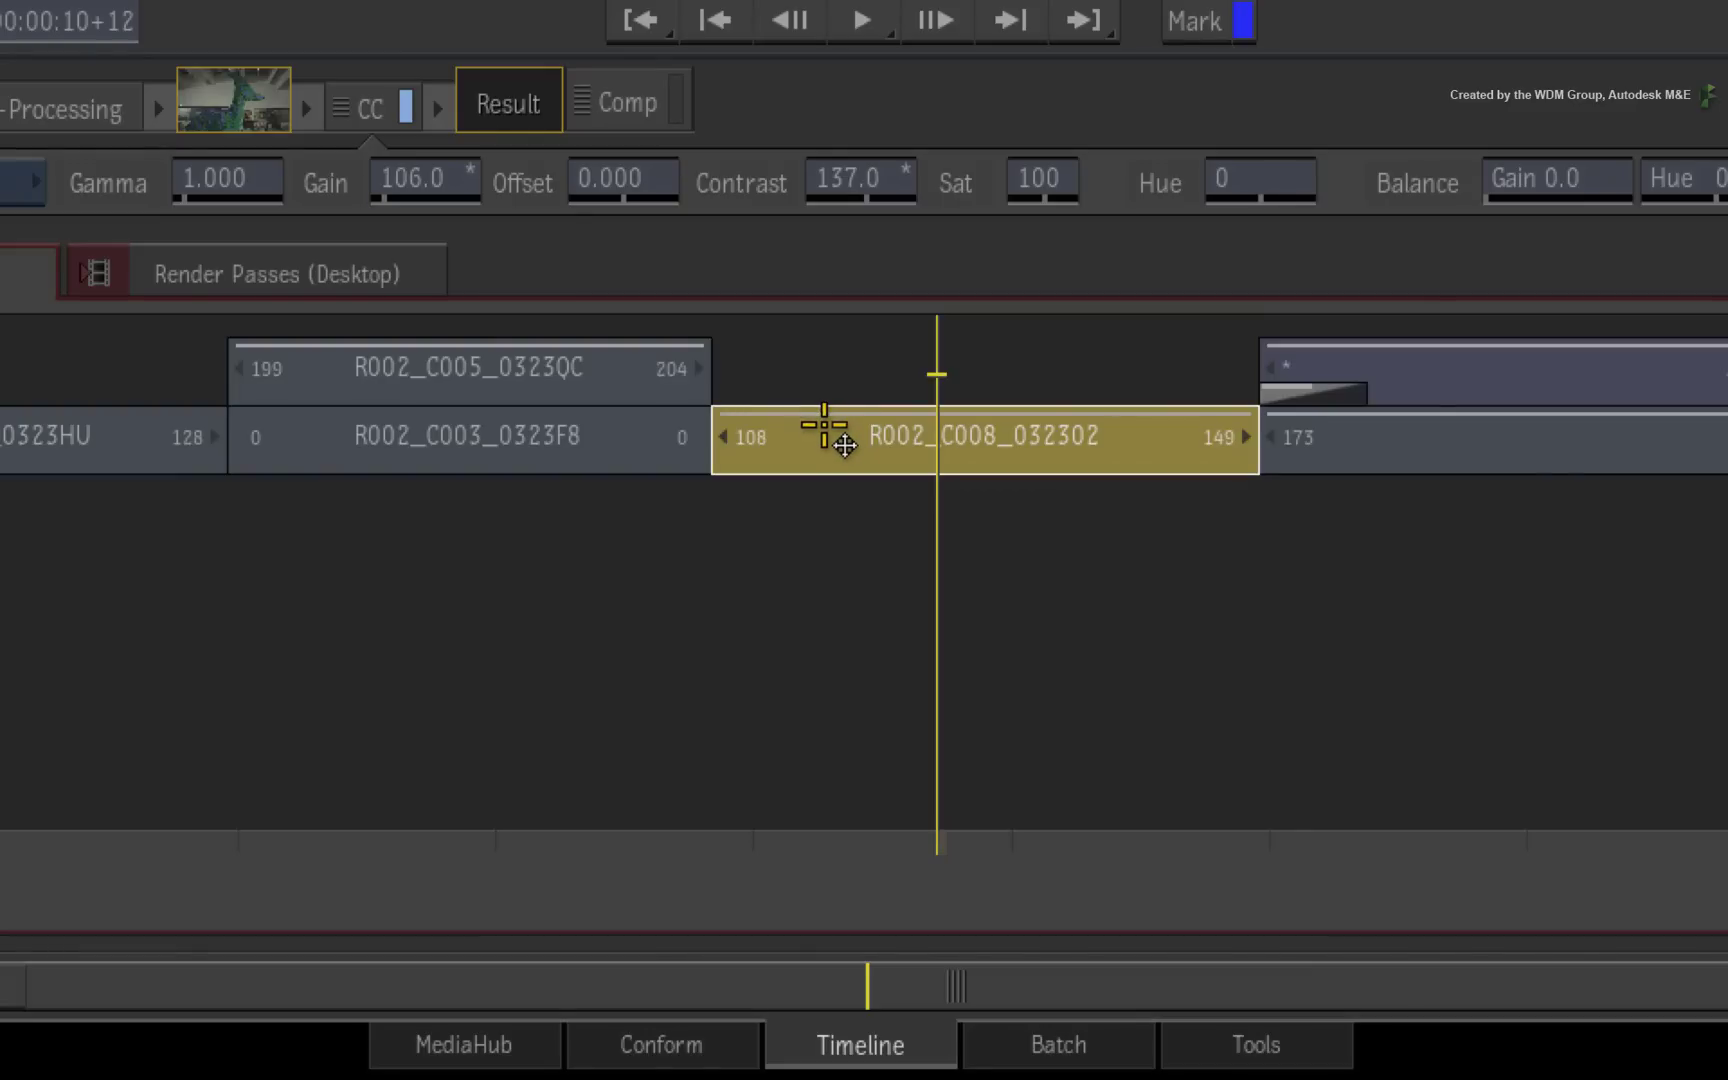
- Add a GMask after the dinosaur segment's colour correction and load the Circle shape preset
{"action": "right_click", "coordinate": [824, 425]}
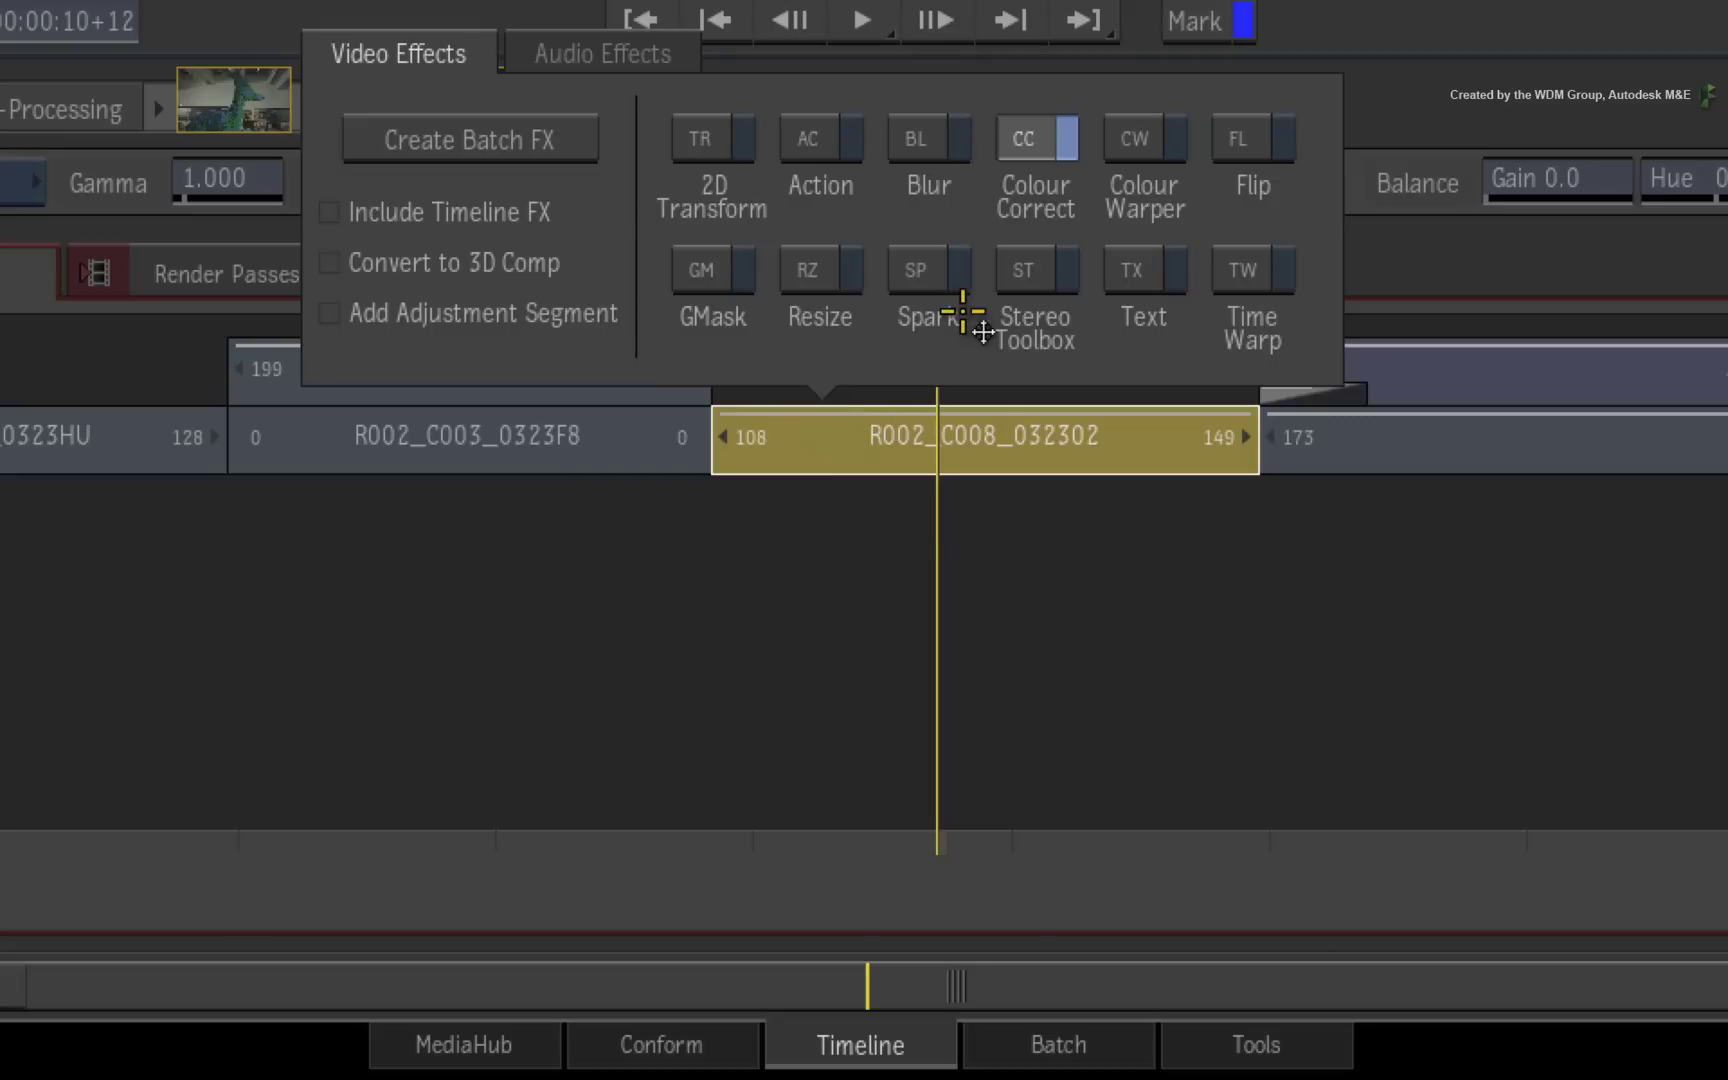
{"action": "left_click", "coordinate": [712, 270]}
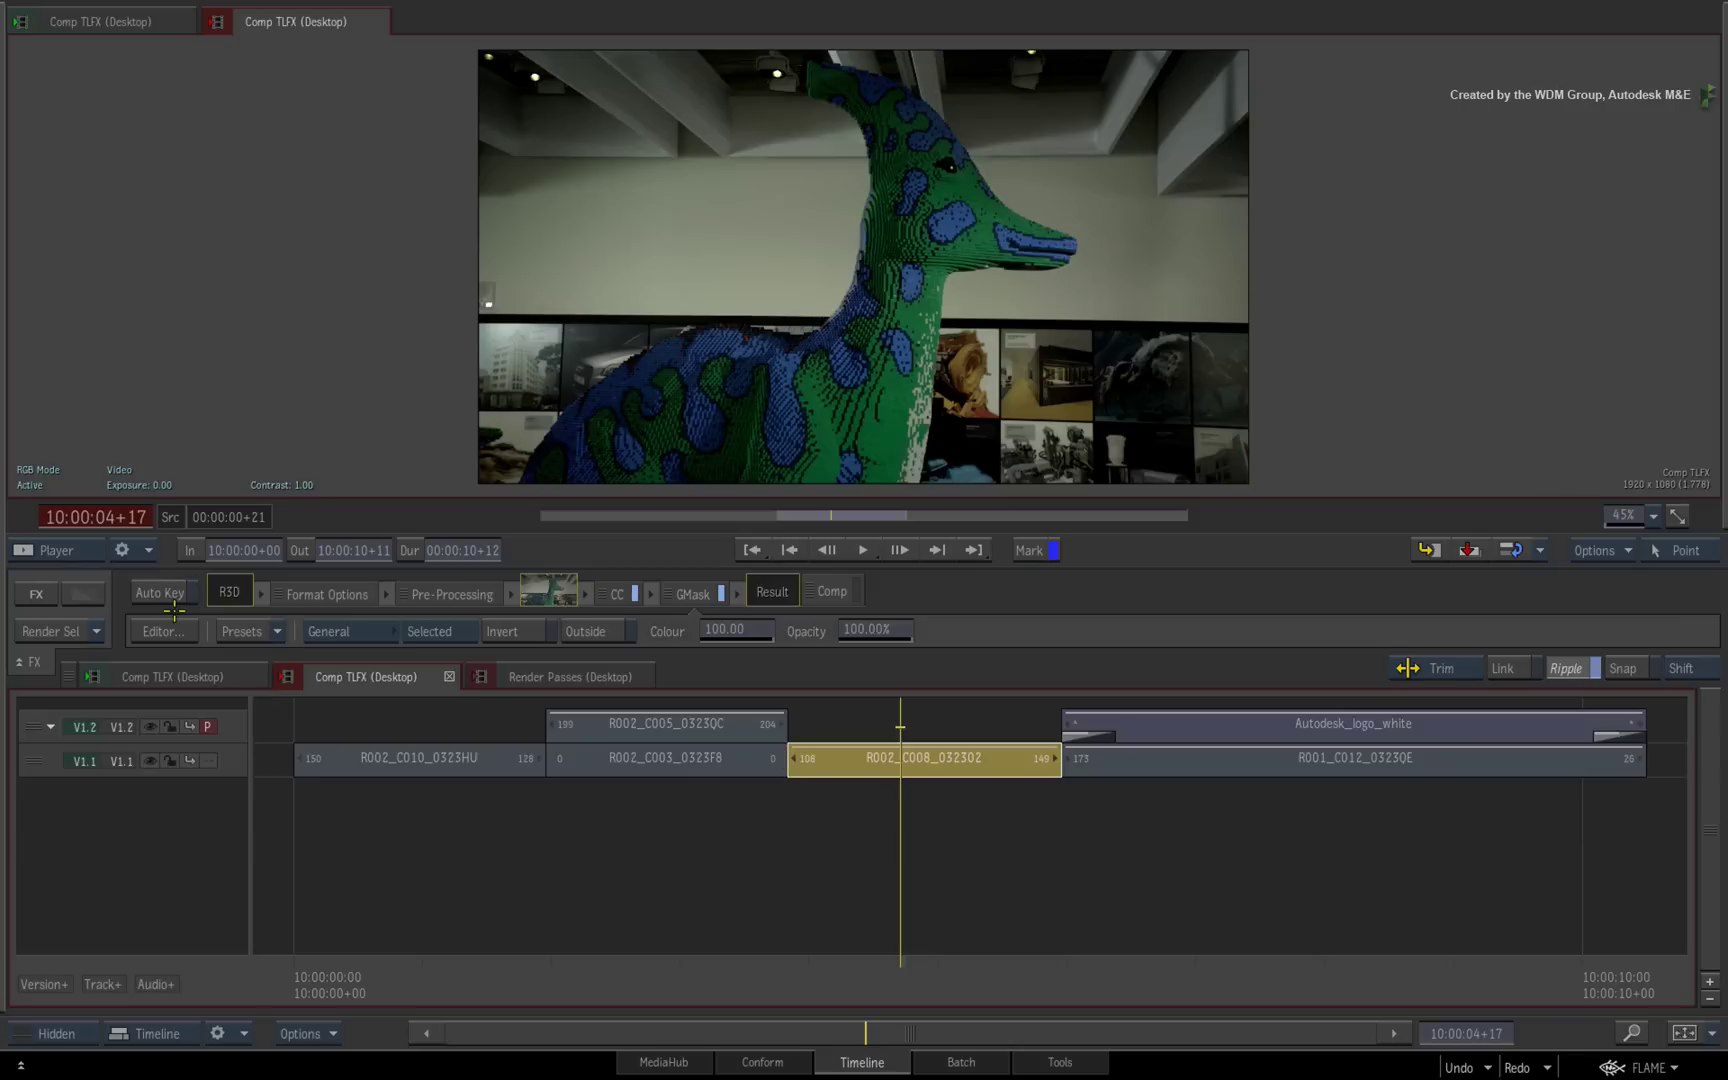
{"action": "left_click", "coordinate": [162, 643]}
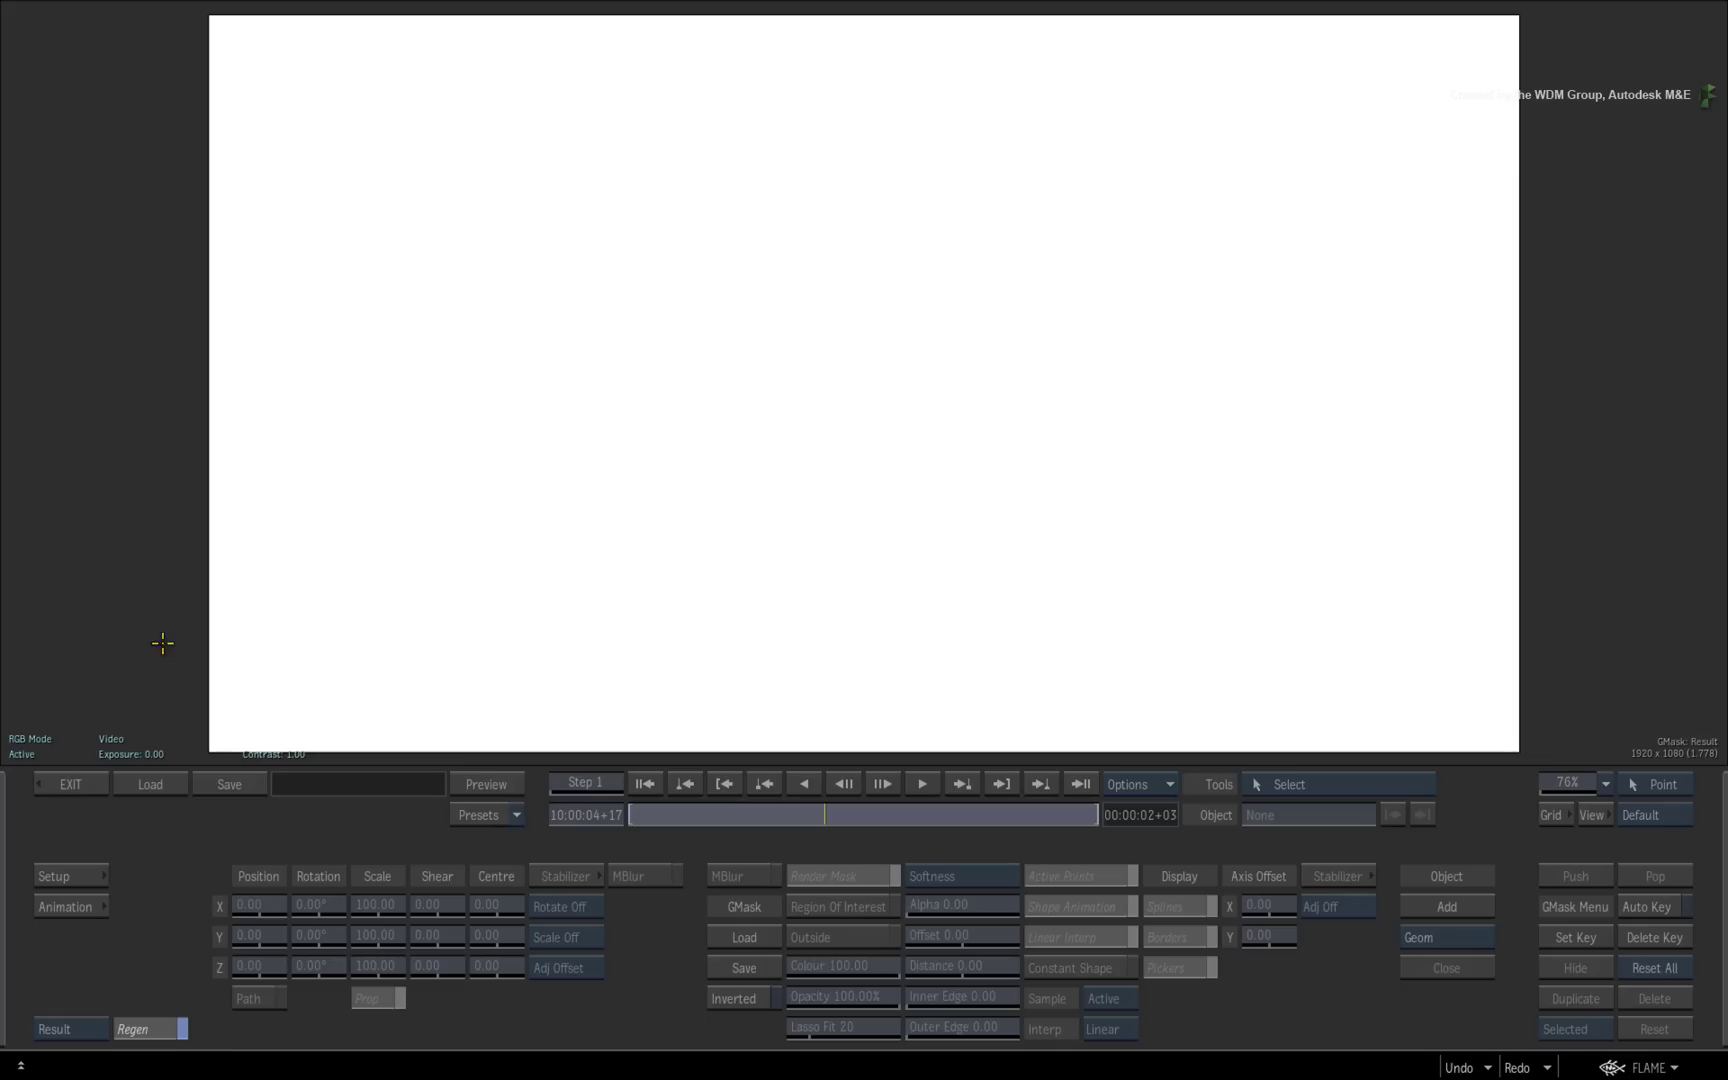
{"action": "left_click", "coordinate": [86, 783]}
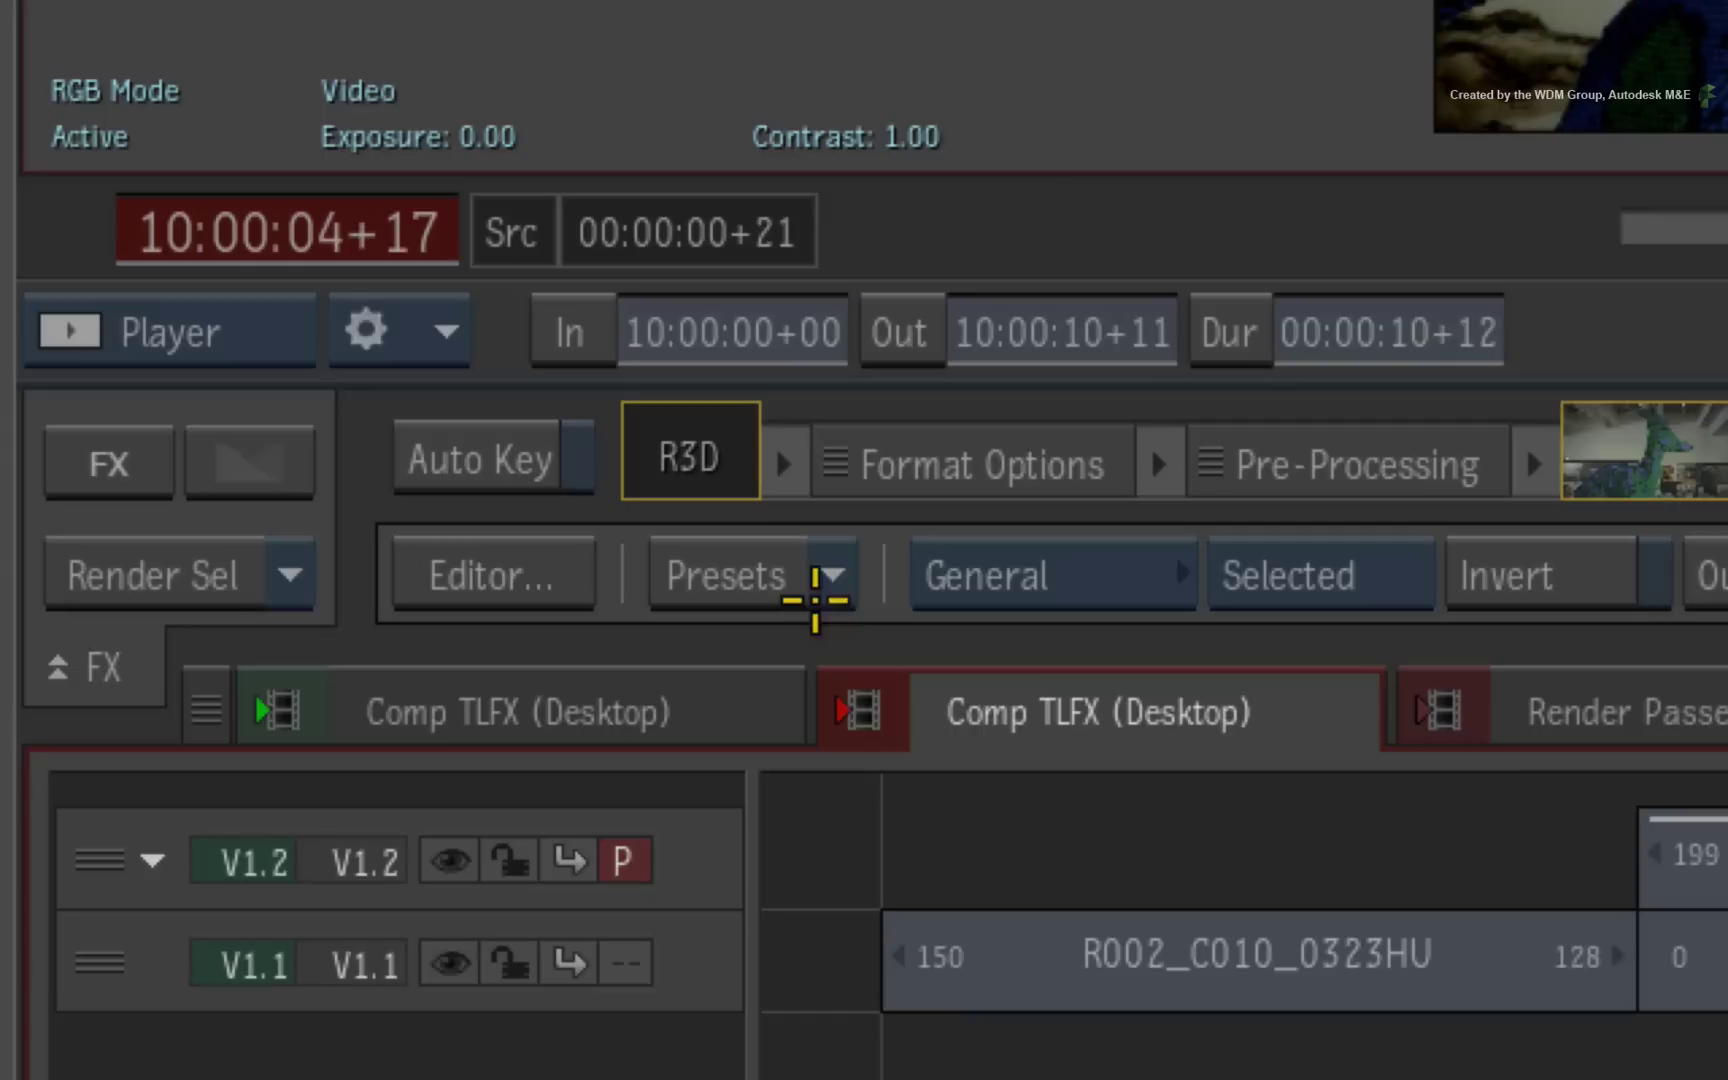
{"action": "left_click", "coordinate": [266, 611]}
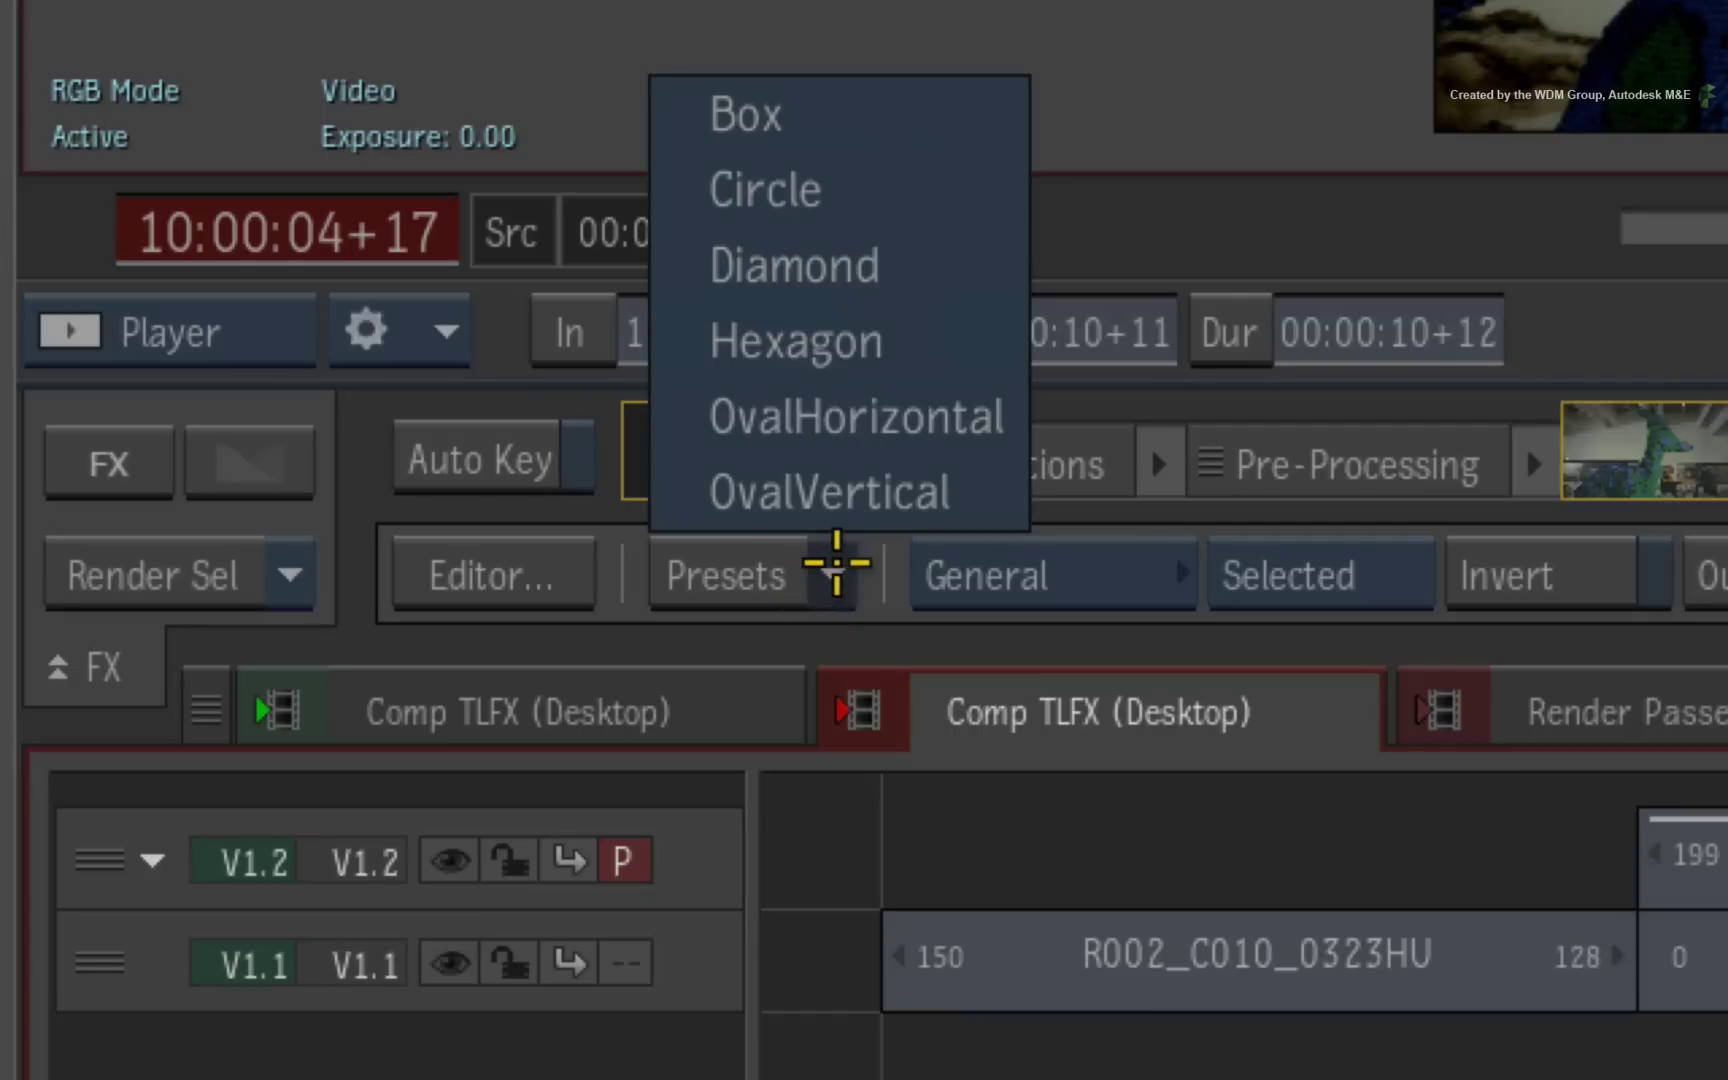
{"action": "left_click", "coordinate": [846, 212]}
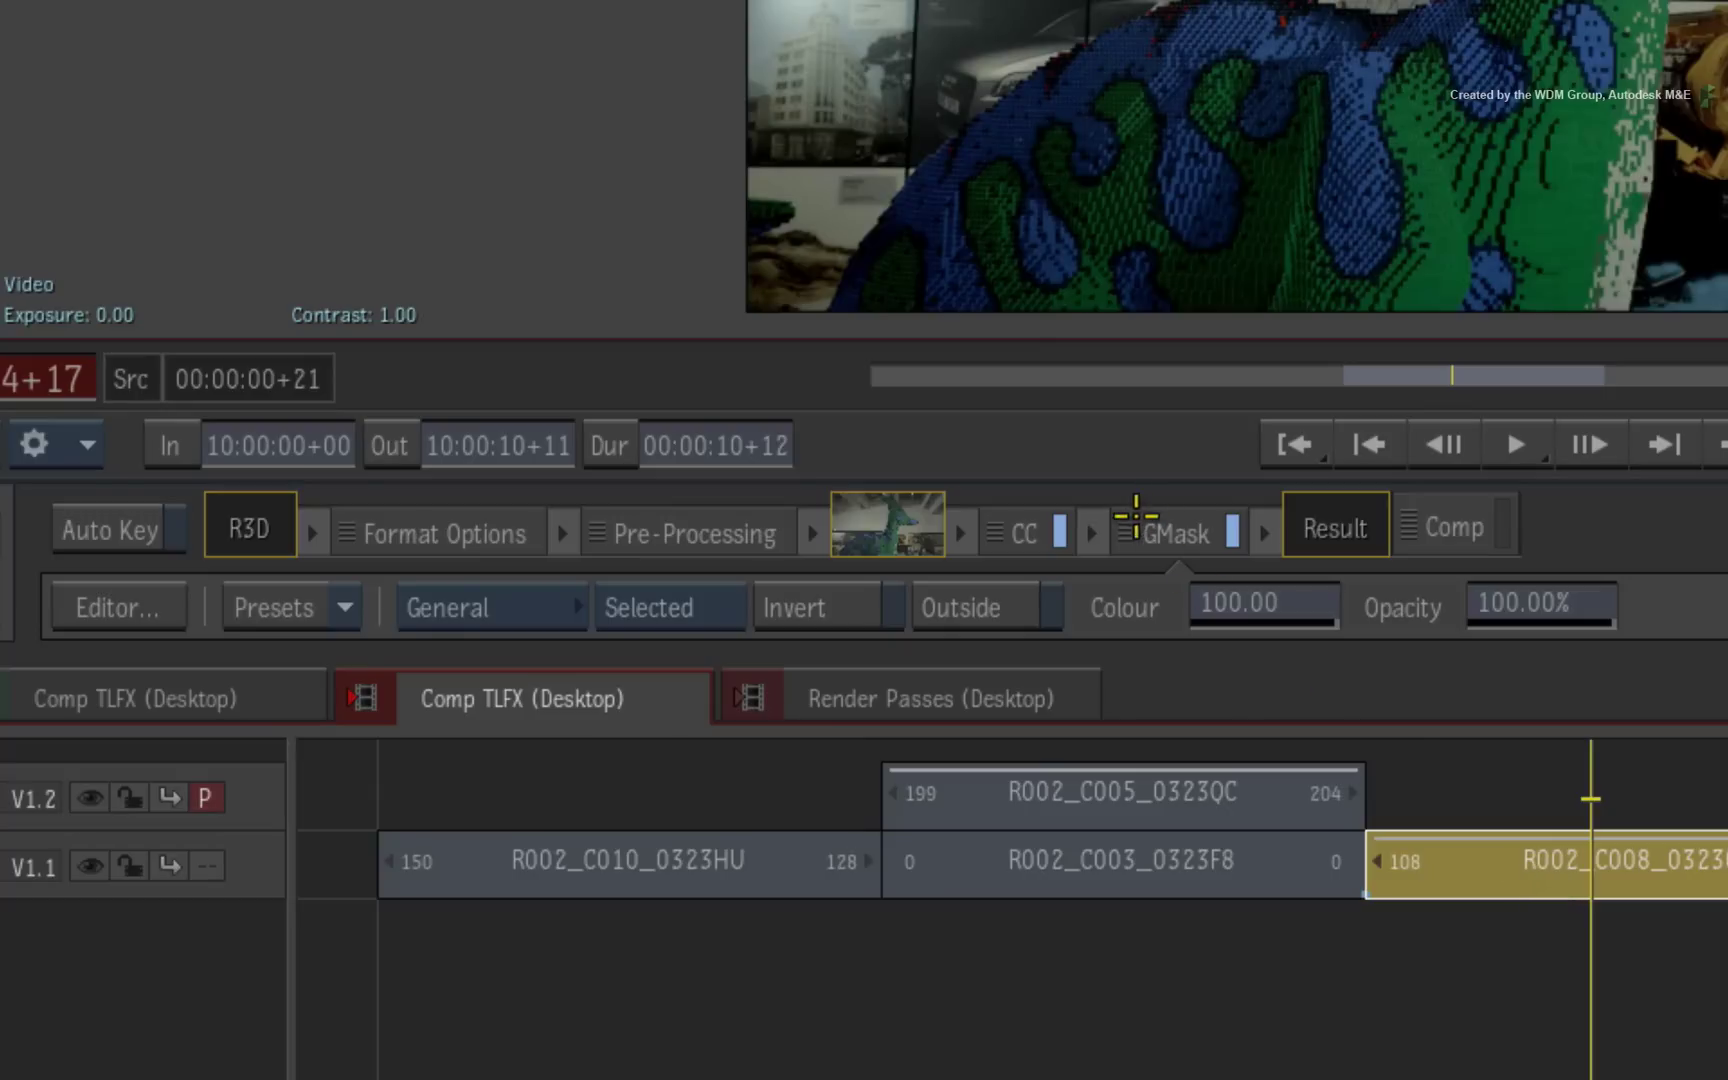
- Drag the GMask node left of the CC node in R002_C008_032302's effects pipeline
{"action": "left_click", "coordinate": [1122, 532]}
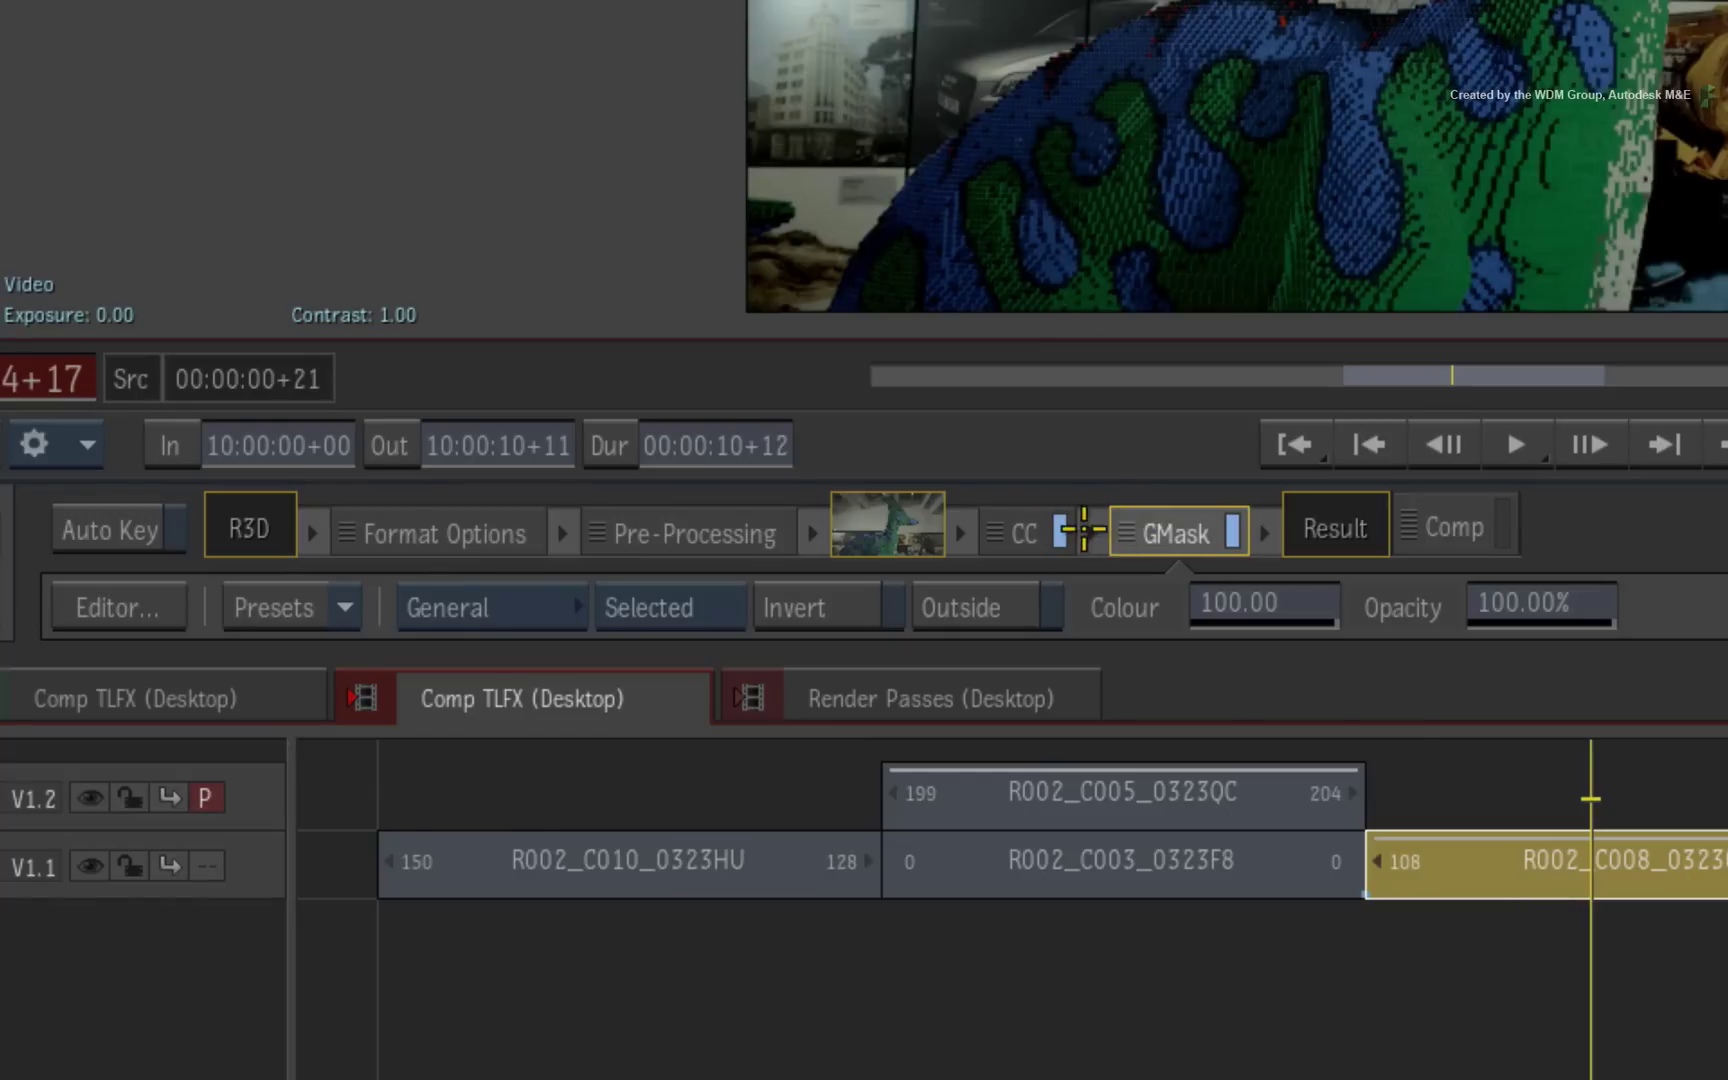
{"action": "left_click", "coordinate": [1012, 532]}
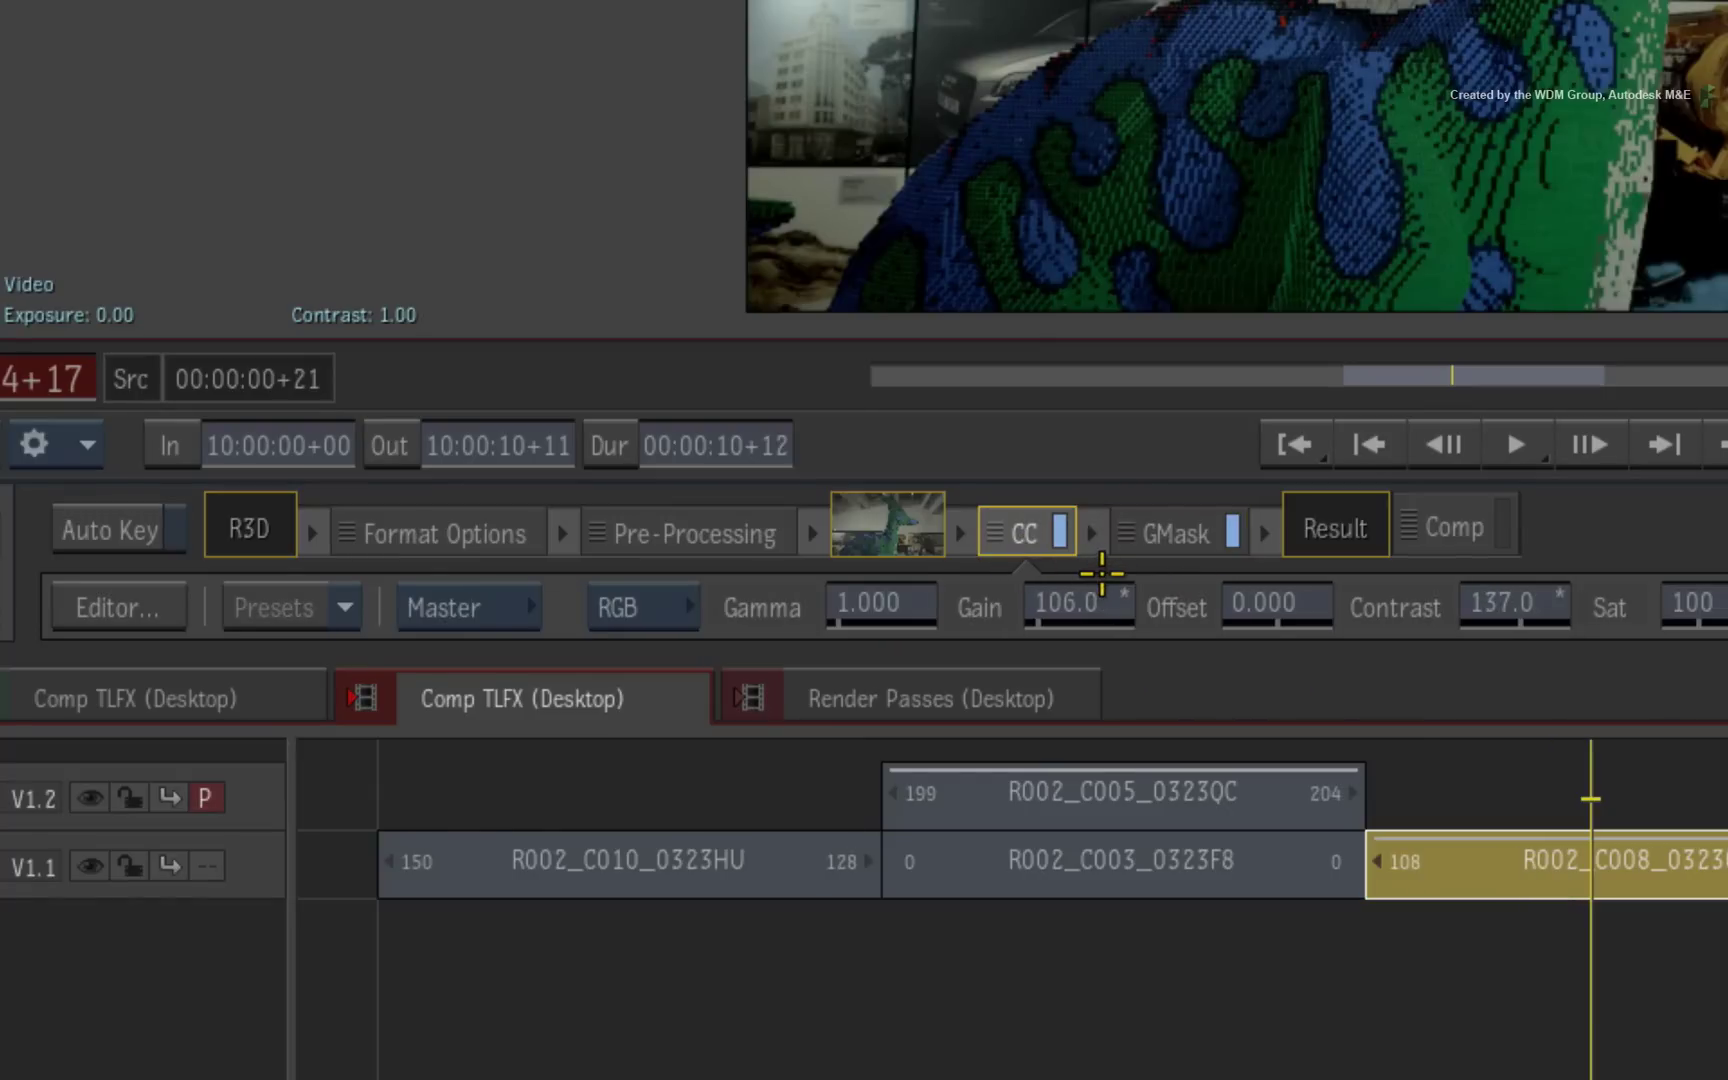
{"action": "left_click_drag", "start_coordinate": [1122, 532], "coordinate": [965, 530]}
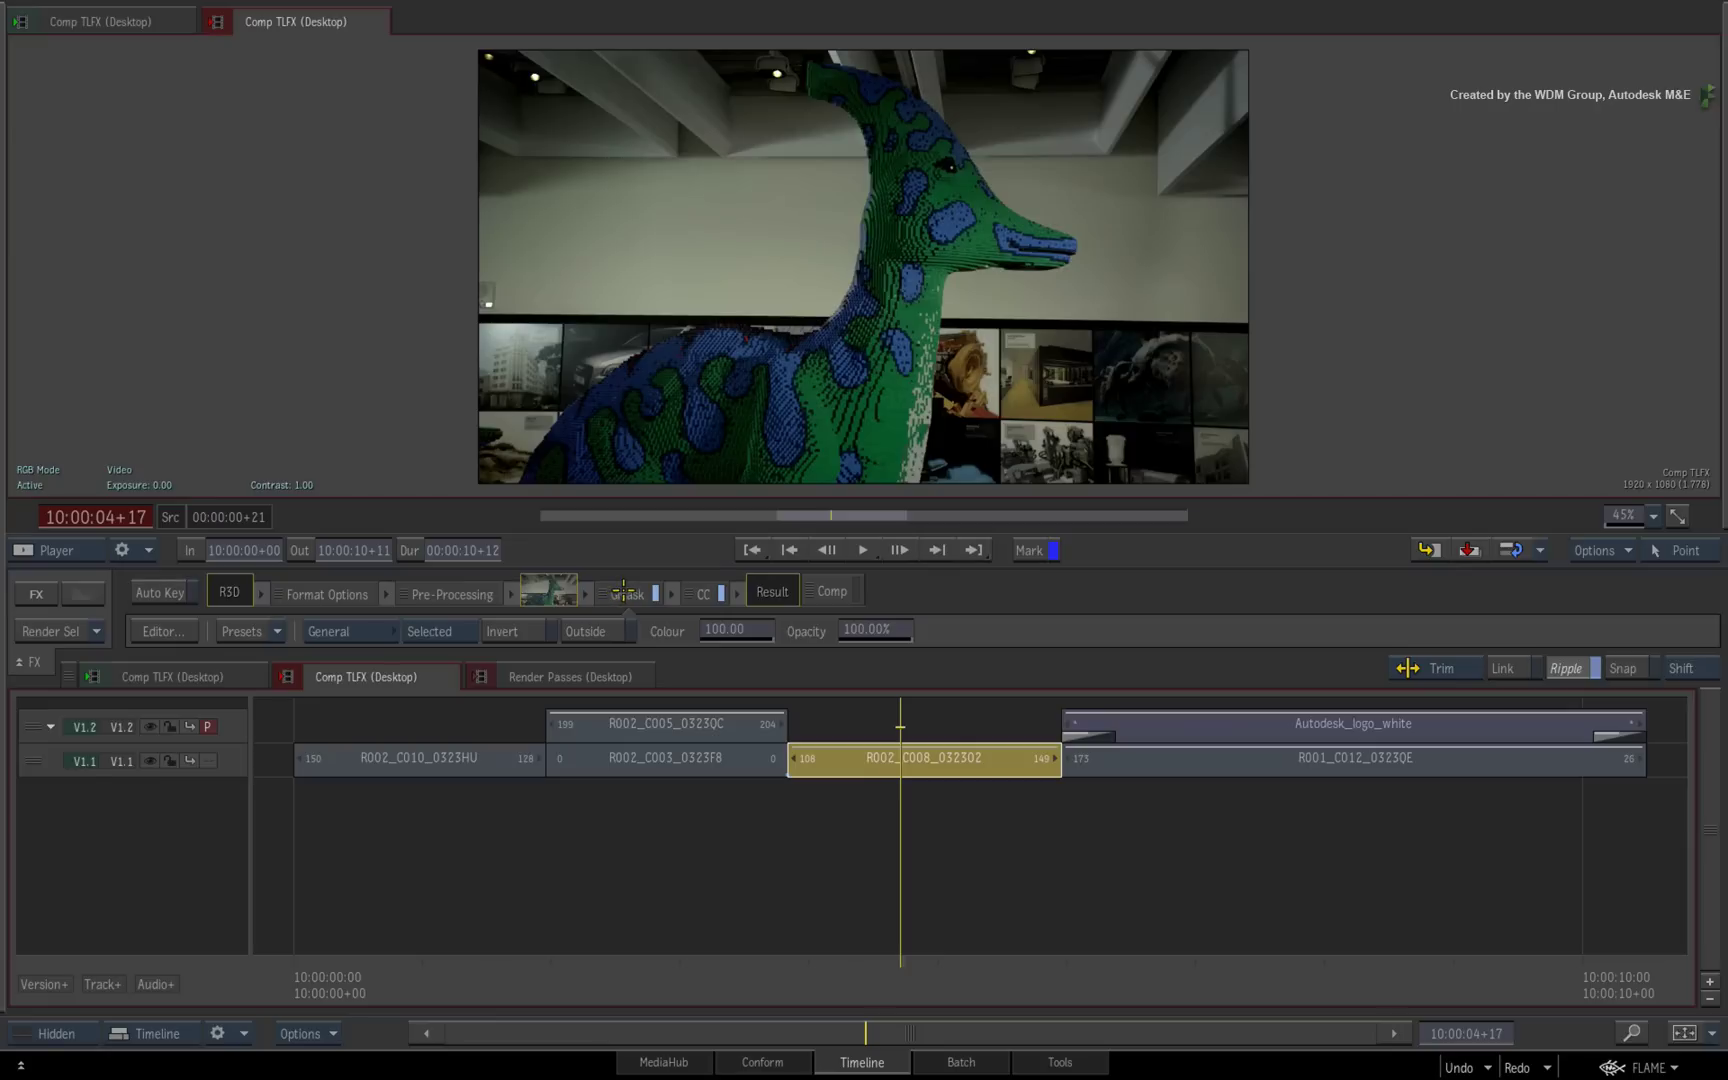
{"action": "left_click", "coordinate": [623, 591]}
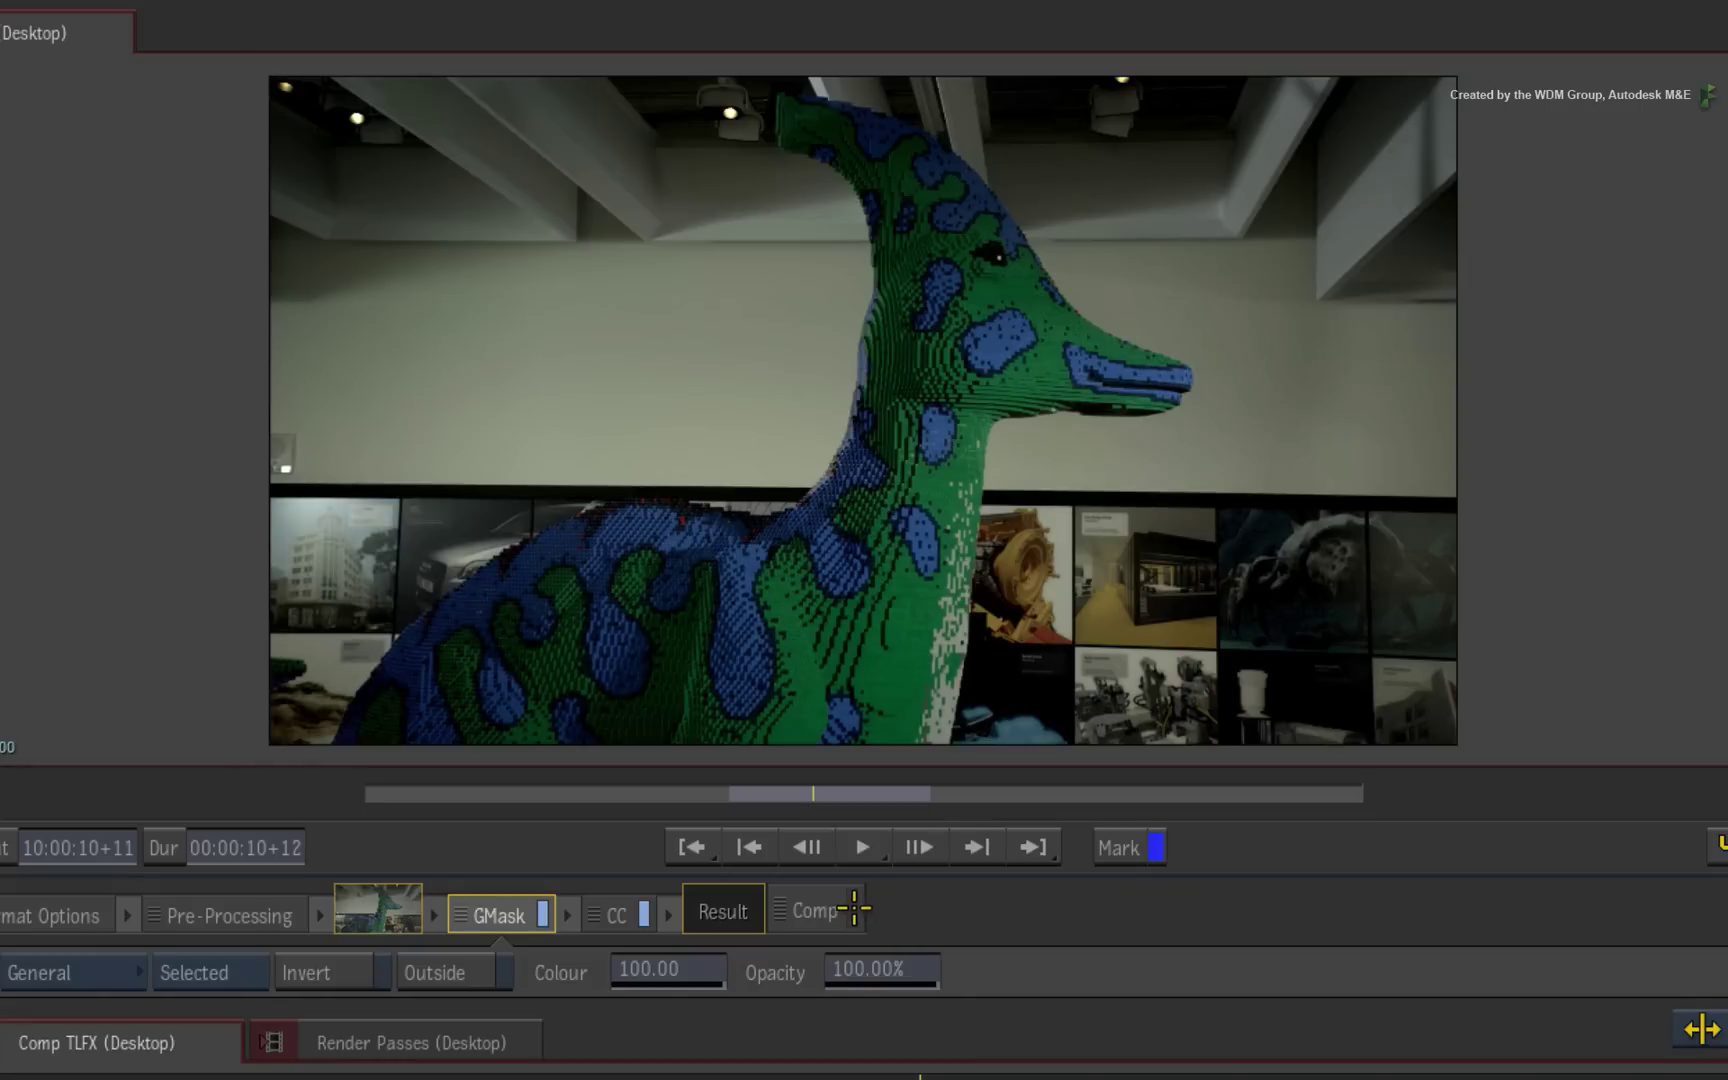
- Disable the Comp node's matte so the dinosaur shot shows its full frame
{"action": "left_click", "coordinate": [848, 910]}
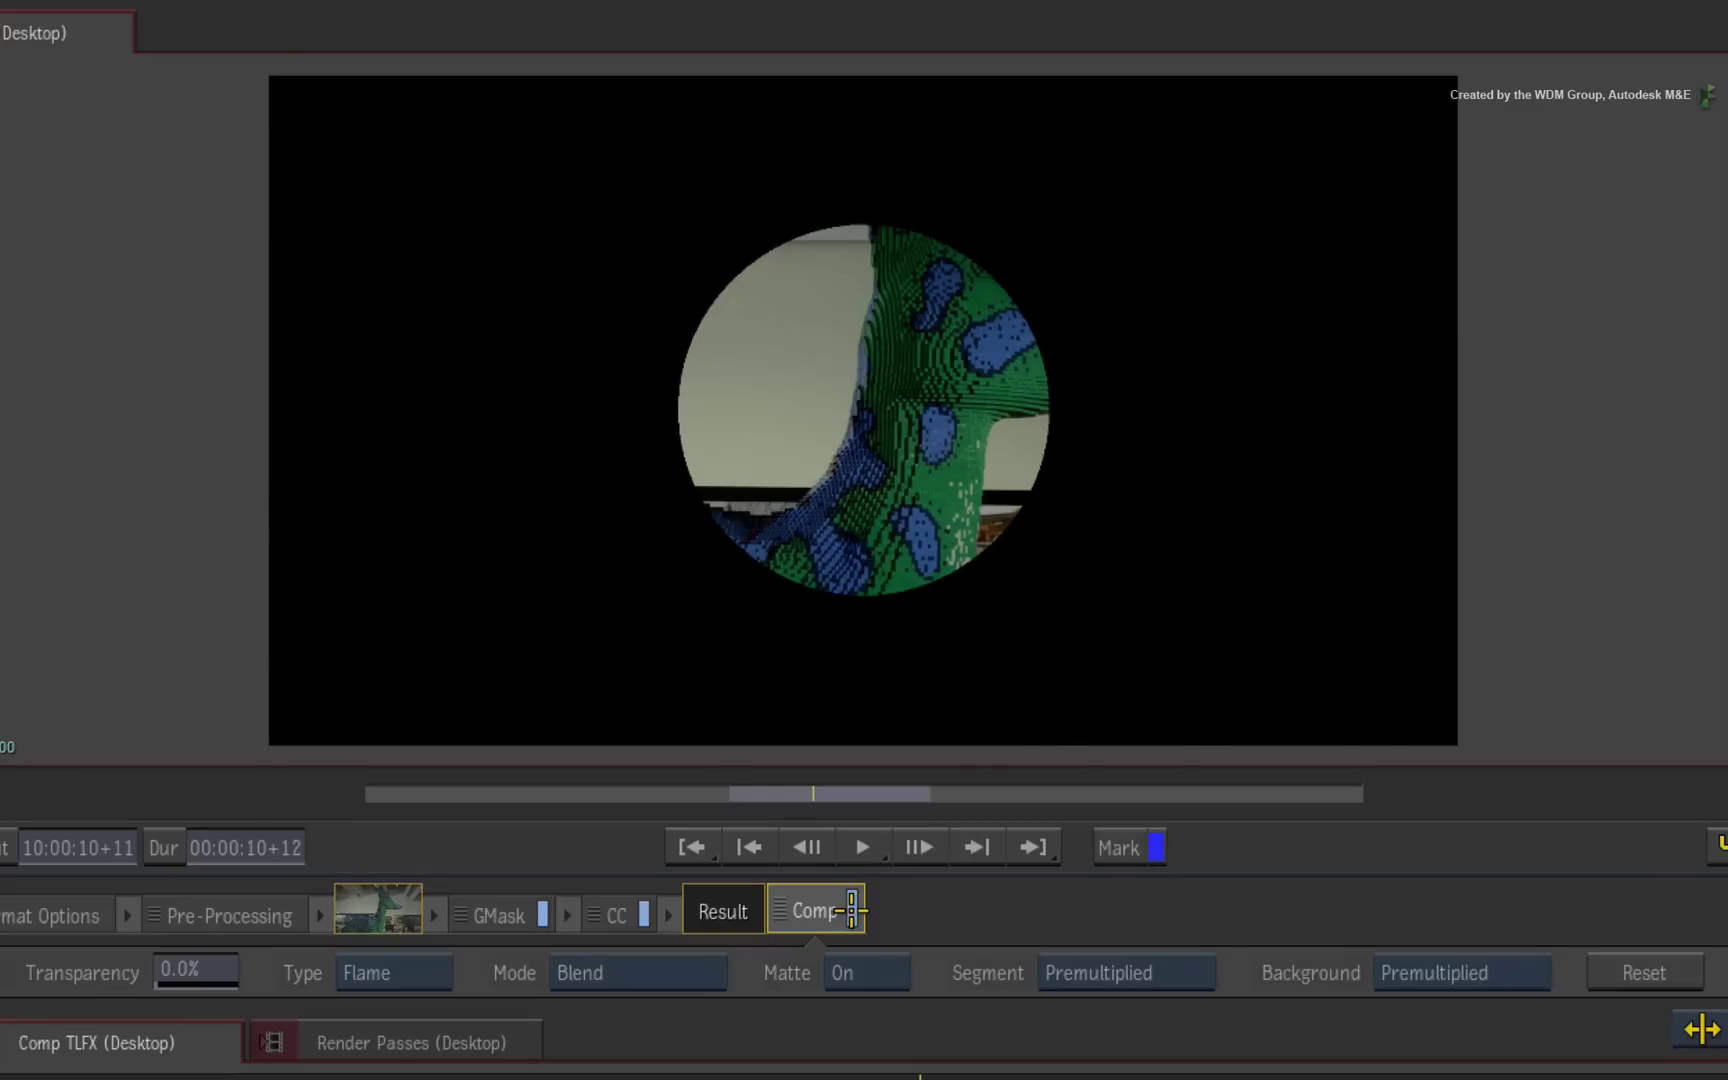
{"action": "left_click", "coordinate": [854, 910]}
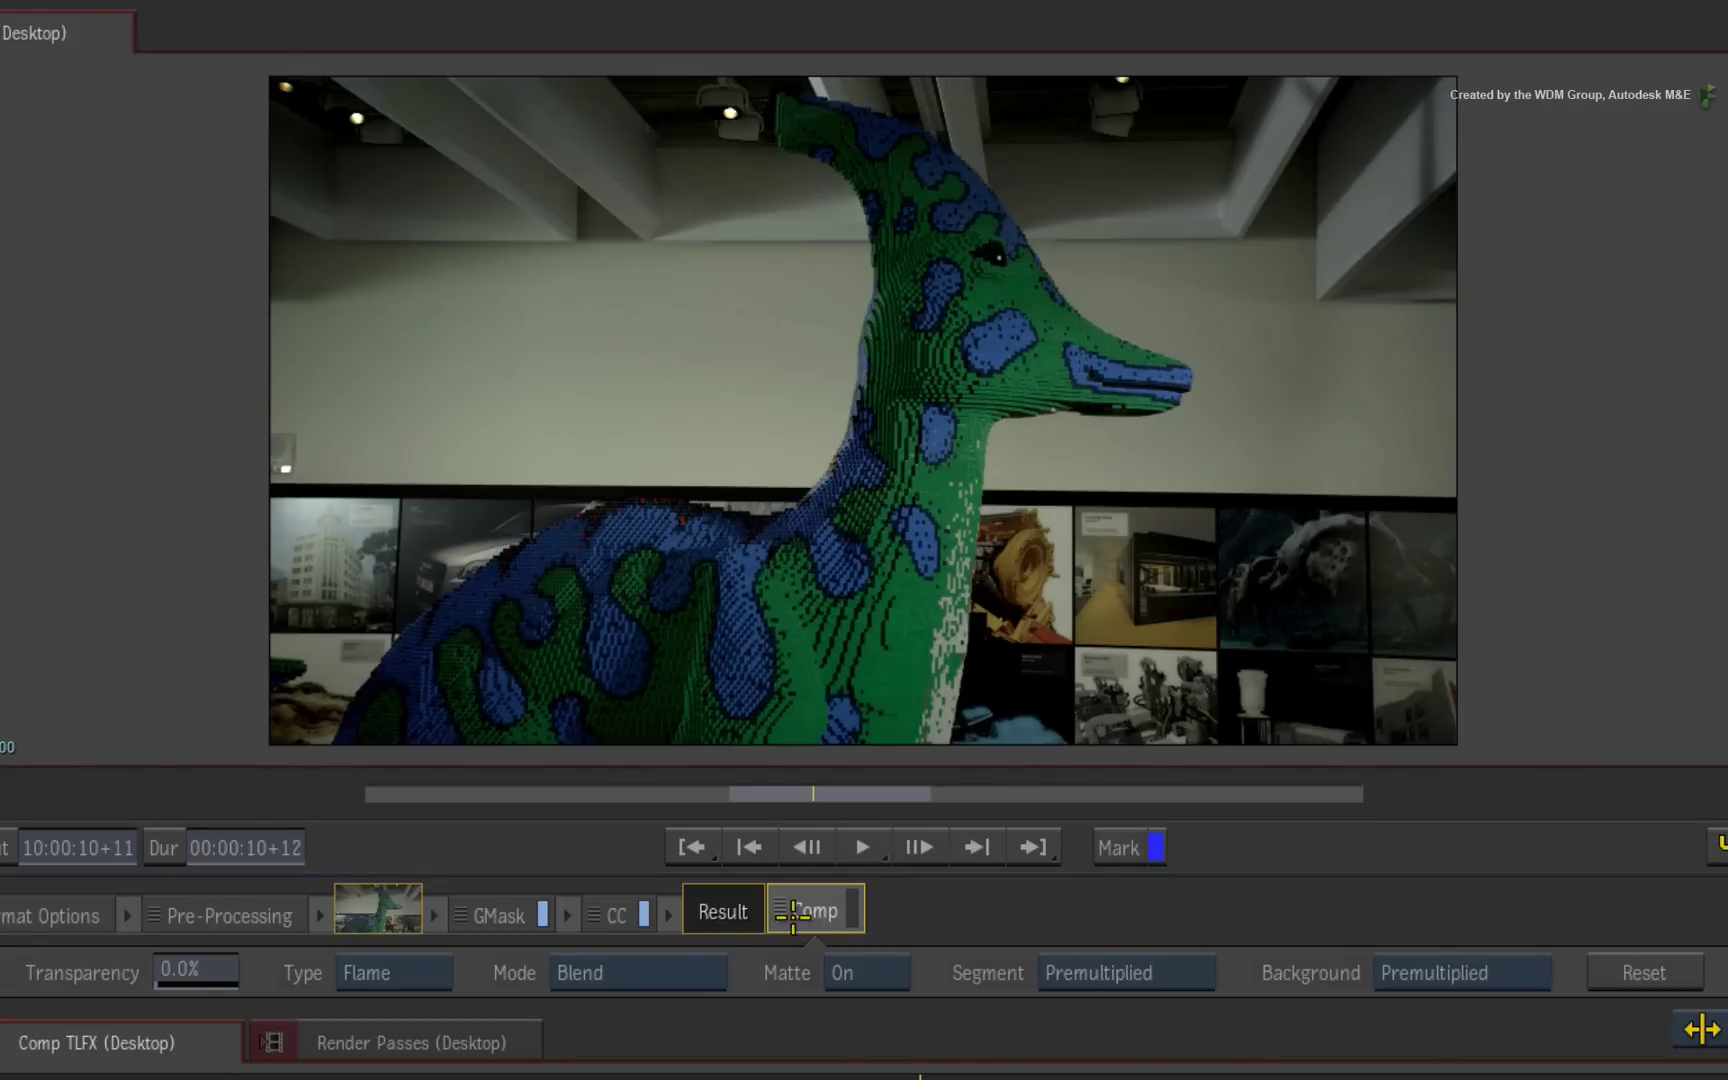
{"action": "left_click", "coordinate": [475, 920]}
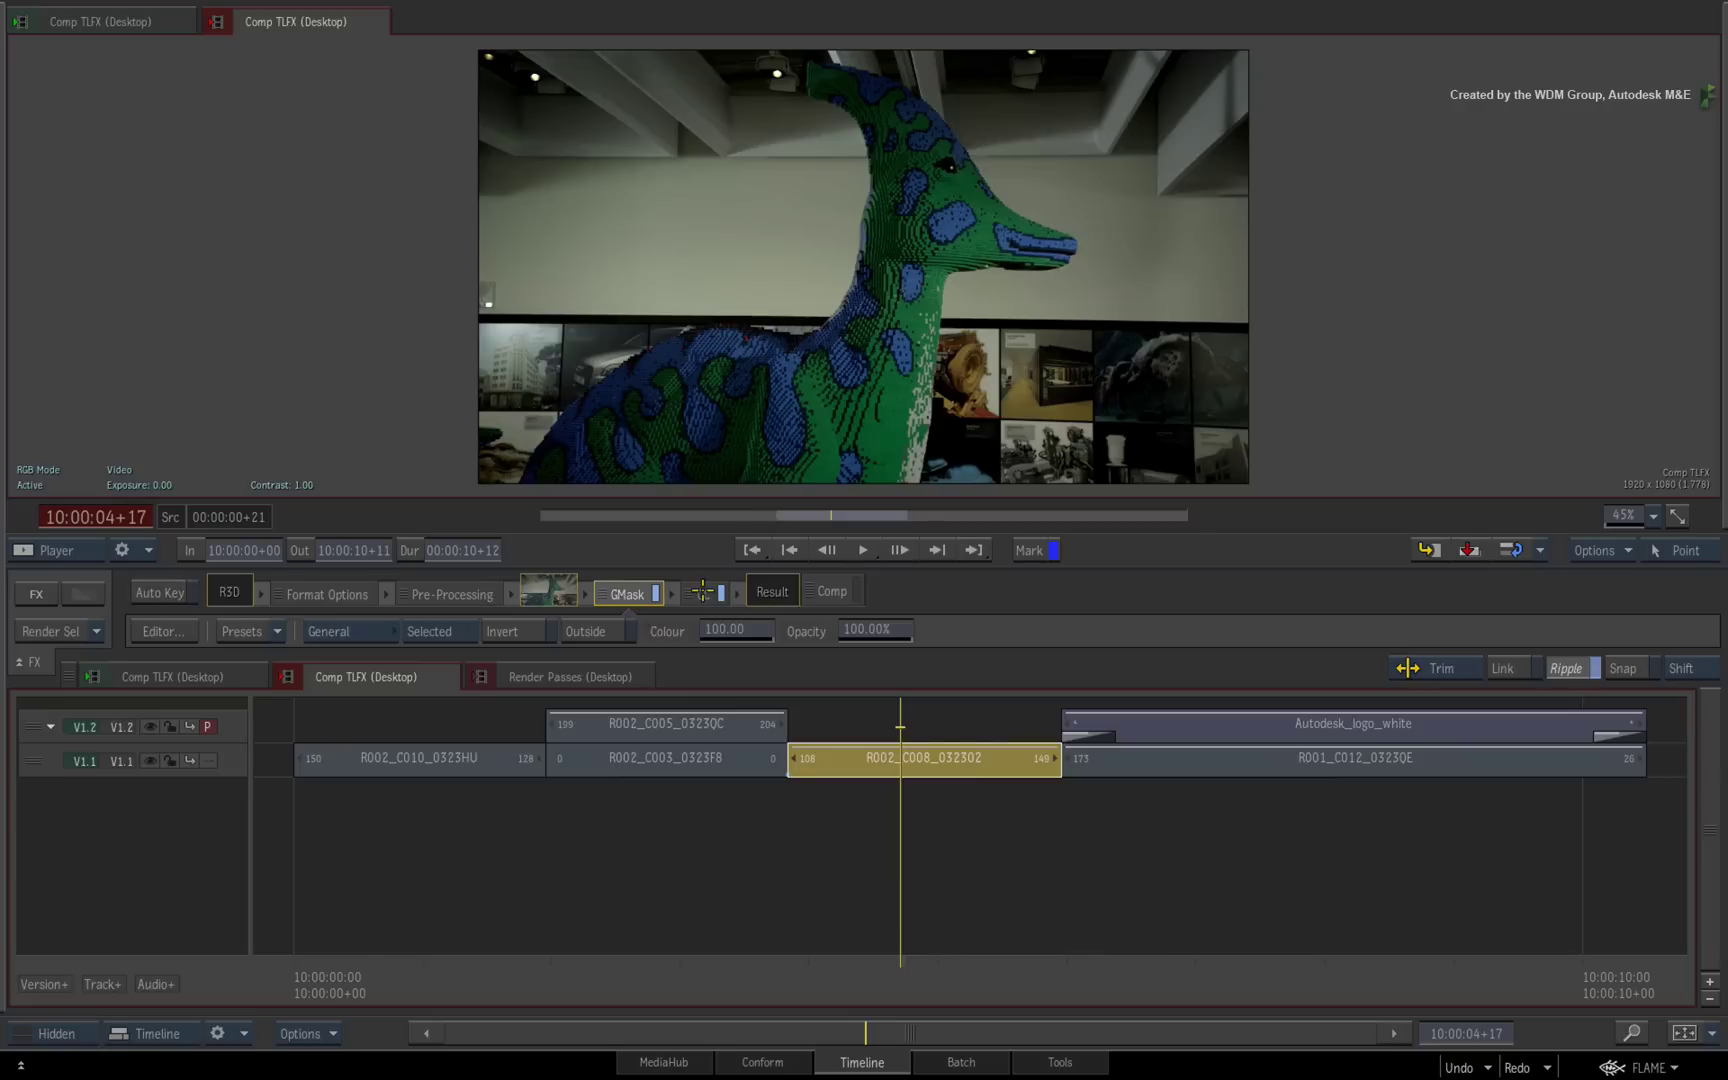
- Enable Use Mask on the colour correction and offset the GMask circle to X 97, Y 113
{"action": "left_click", "coordinate": [695, 594]}
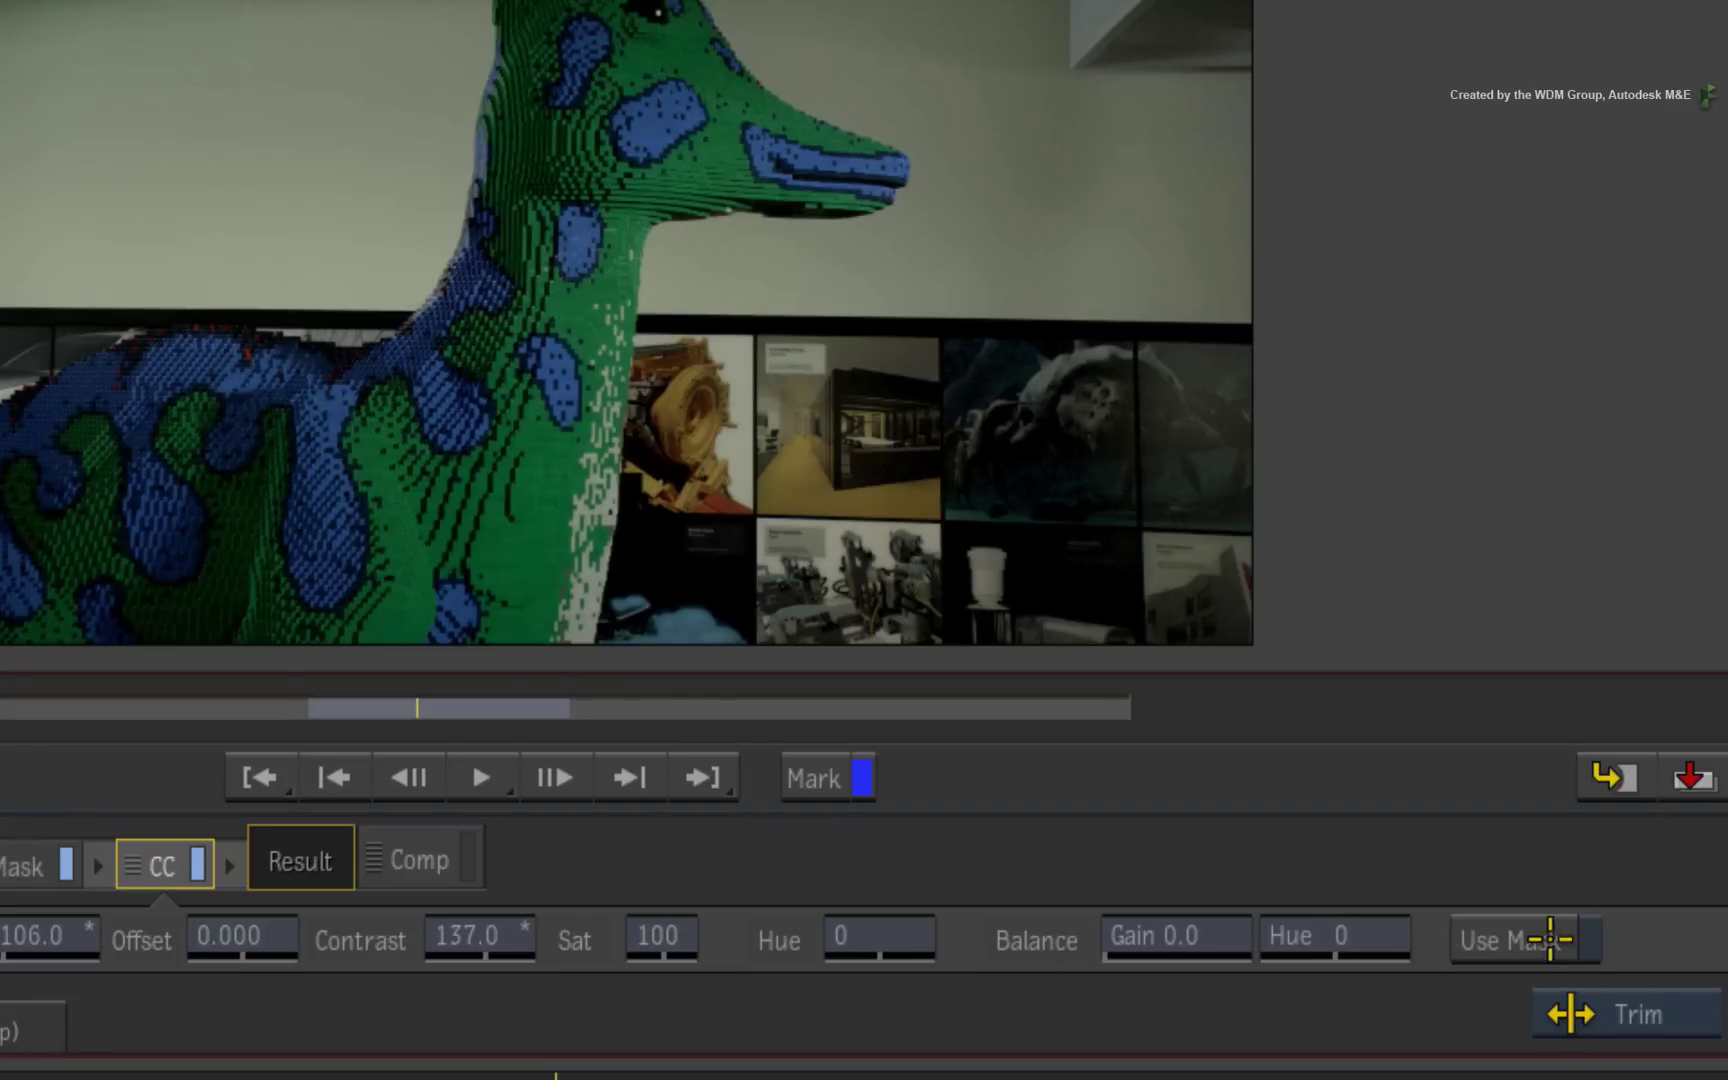
{"action": "left_click", "coordinate": [1510, 935]}
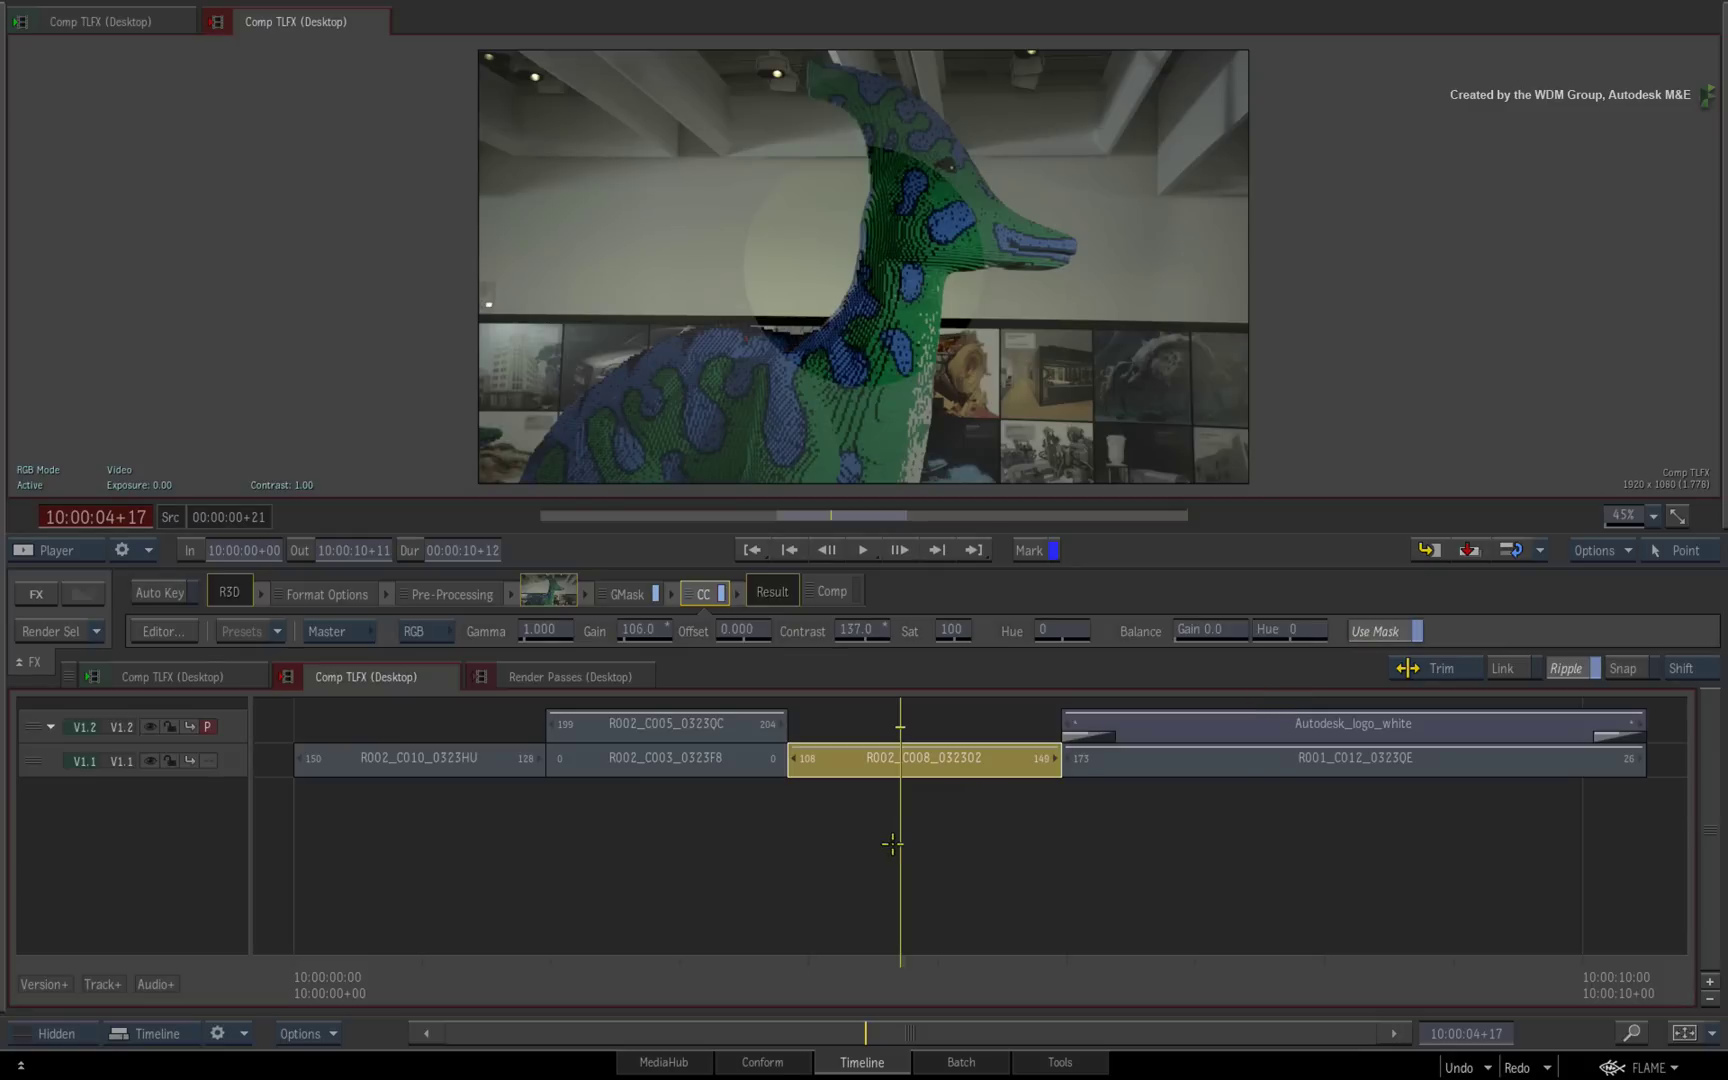
{"action": "left_click", "coordinate": [630, 594]}
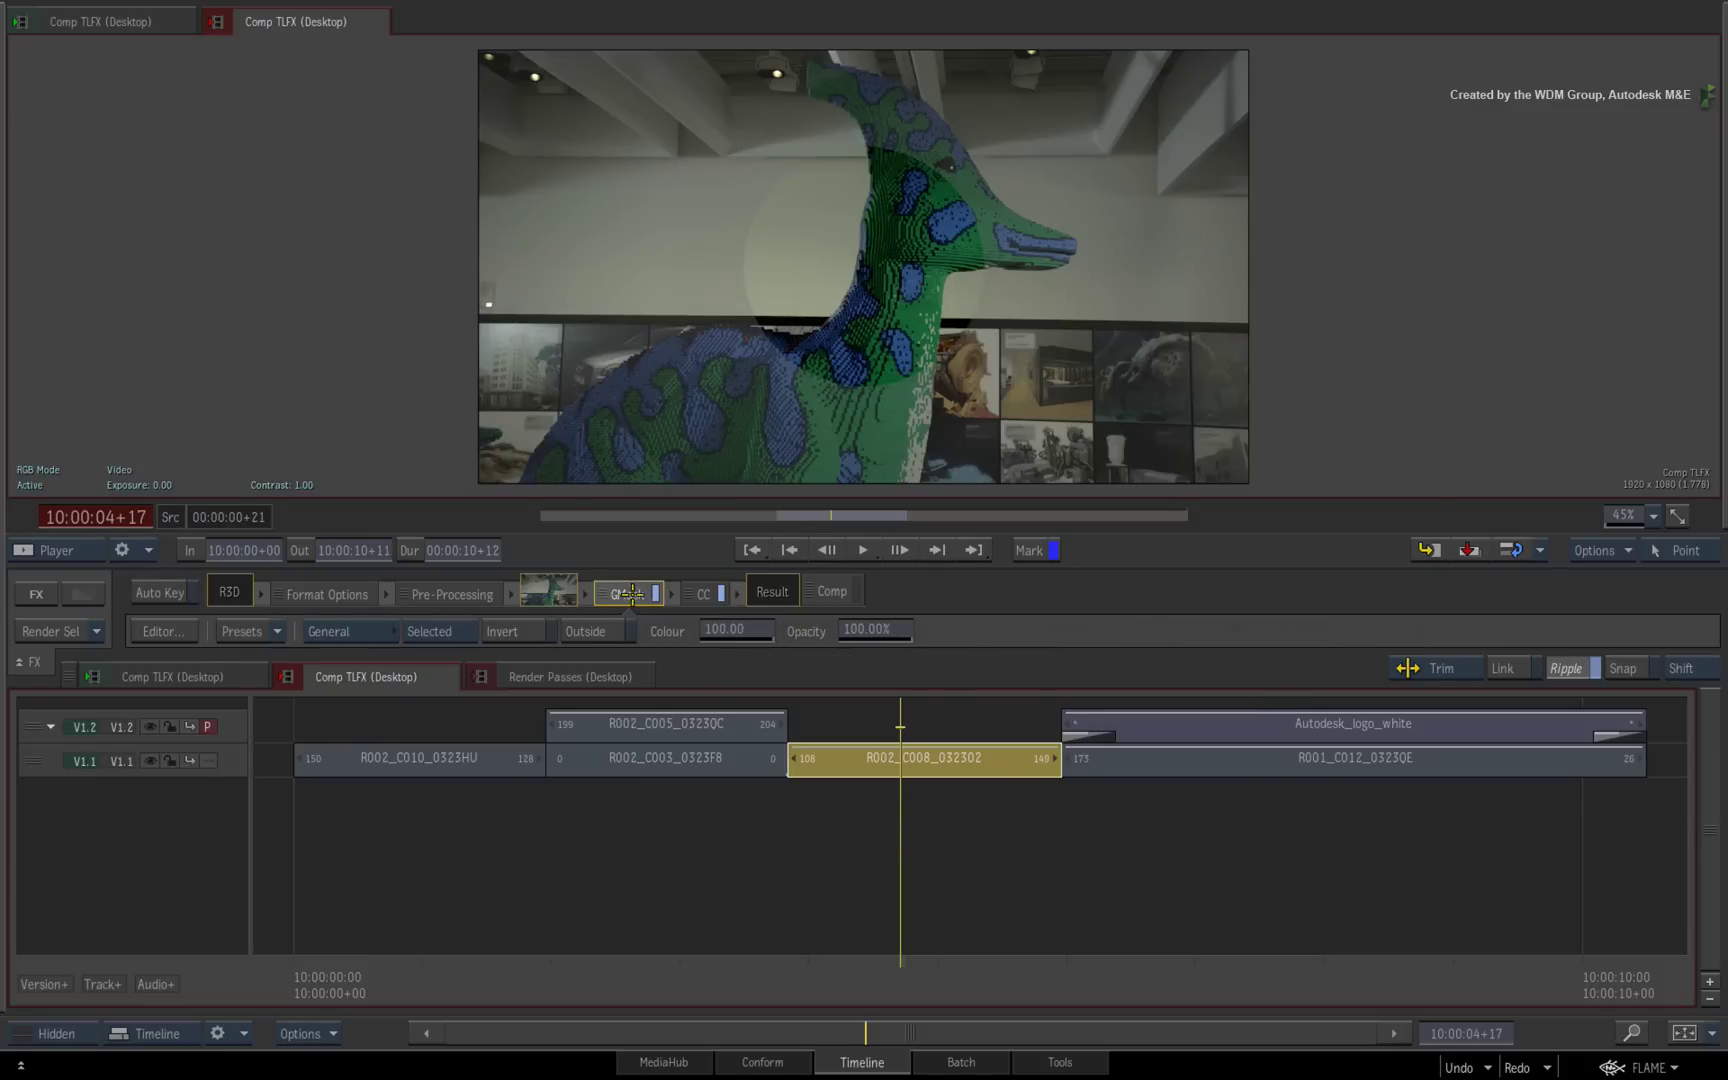
{"action": "left_click", "coordinate": [387, 630]}
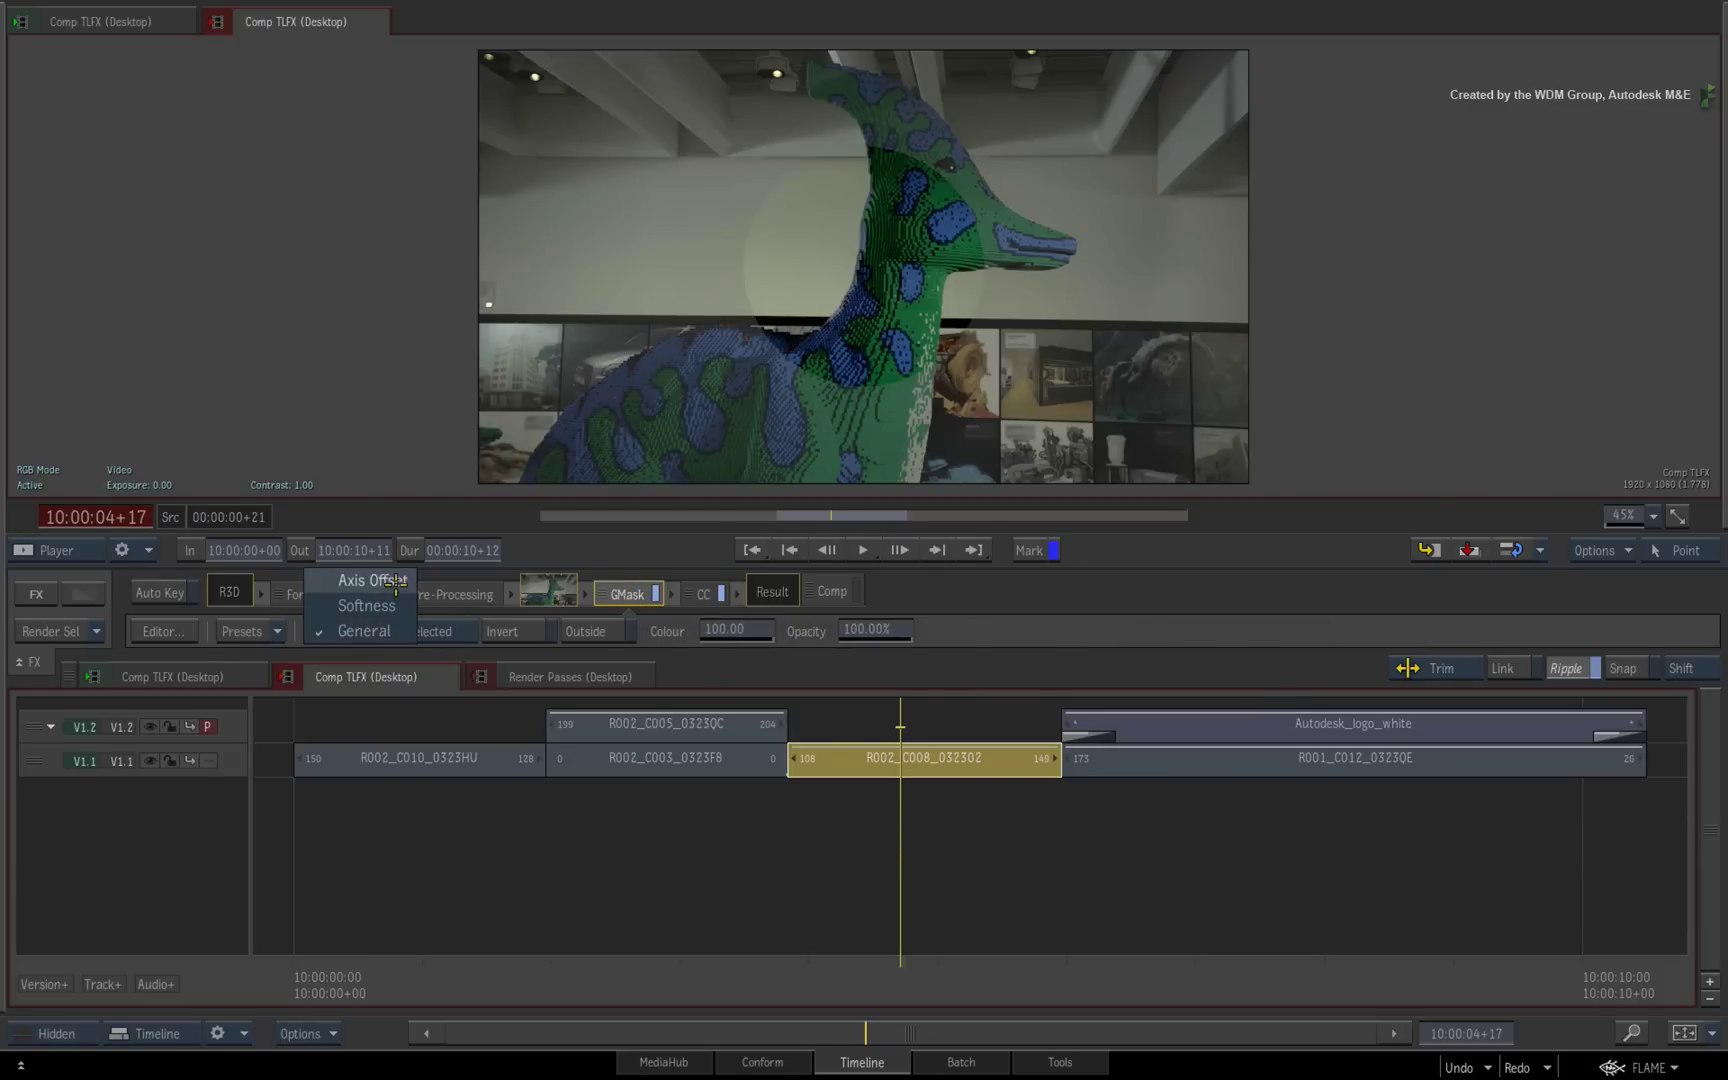
{"action": "left_click", "coordinate": [355, 580]}
{"action": "left_click_drag", "start_coordinate": [604, 632], "coordinate": [686, 640]}
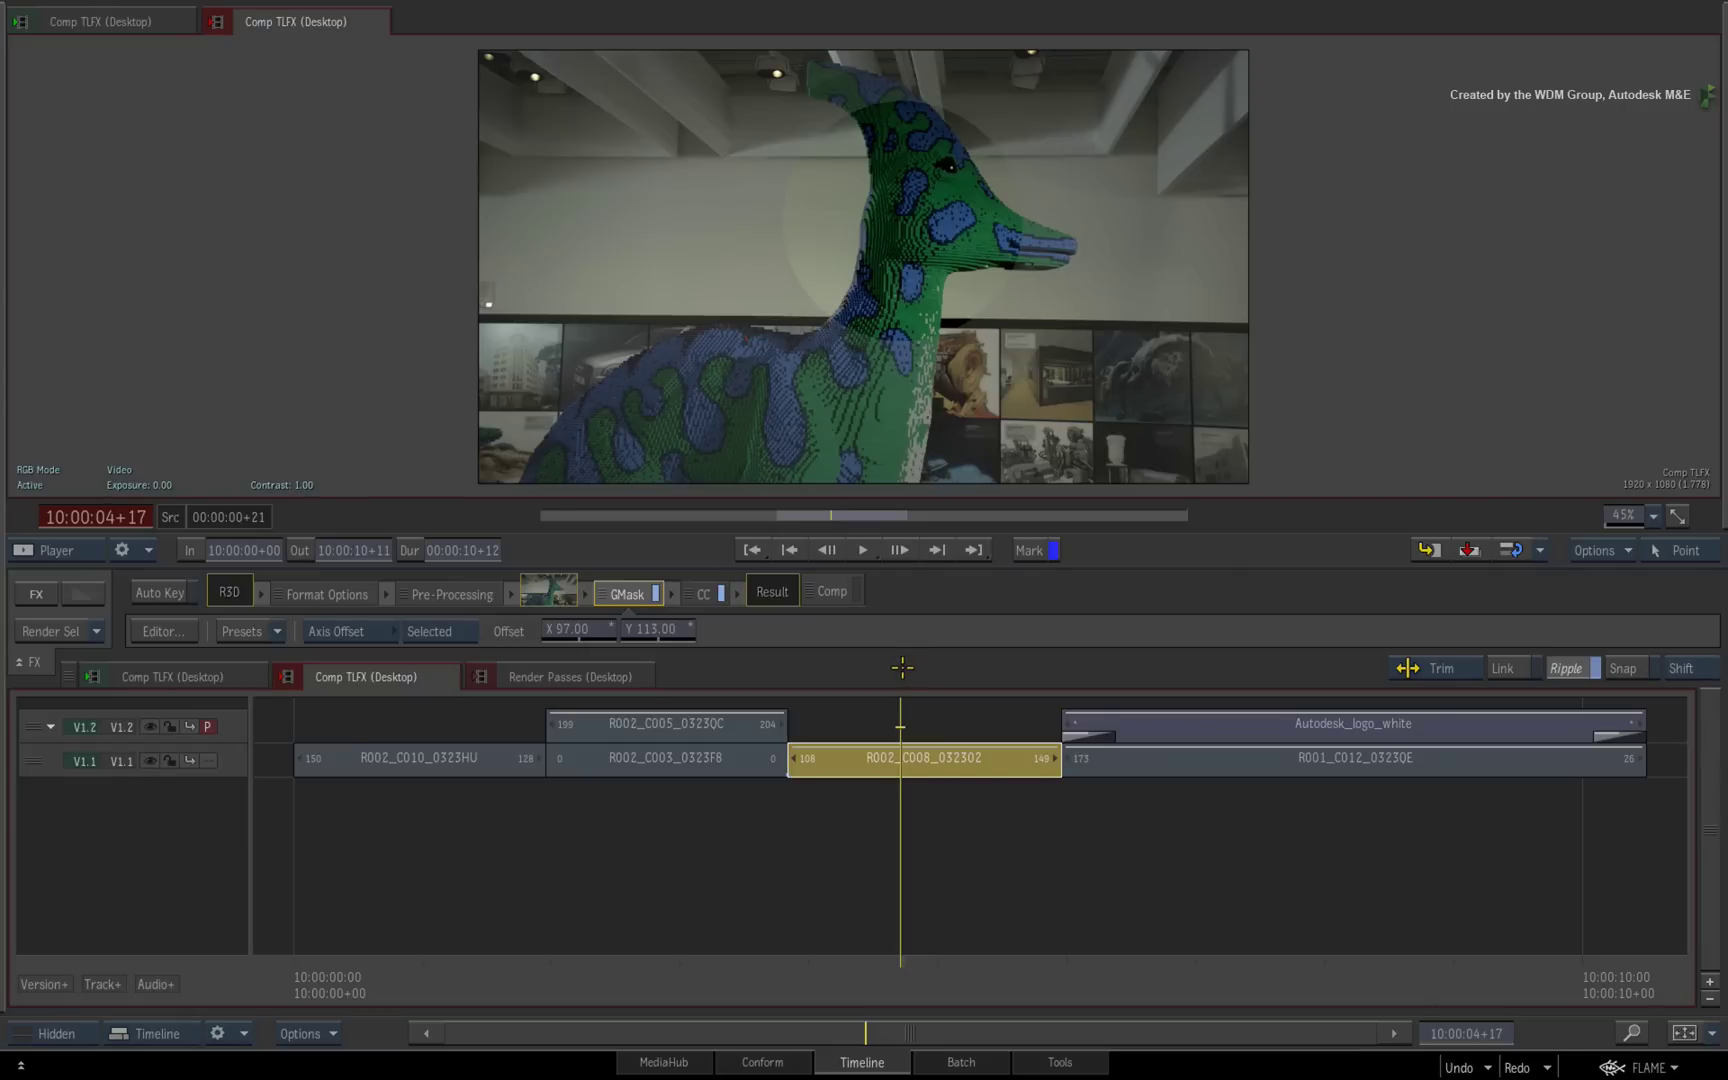
{"action": "left_click", "coordinate": [698, 591]}
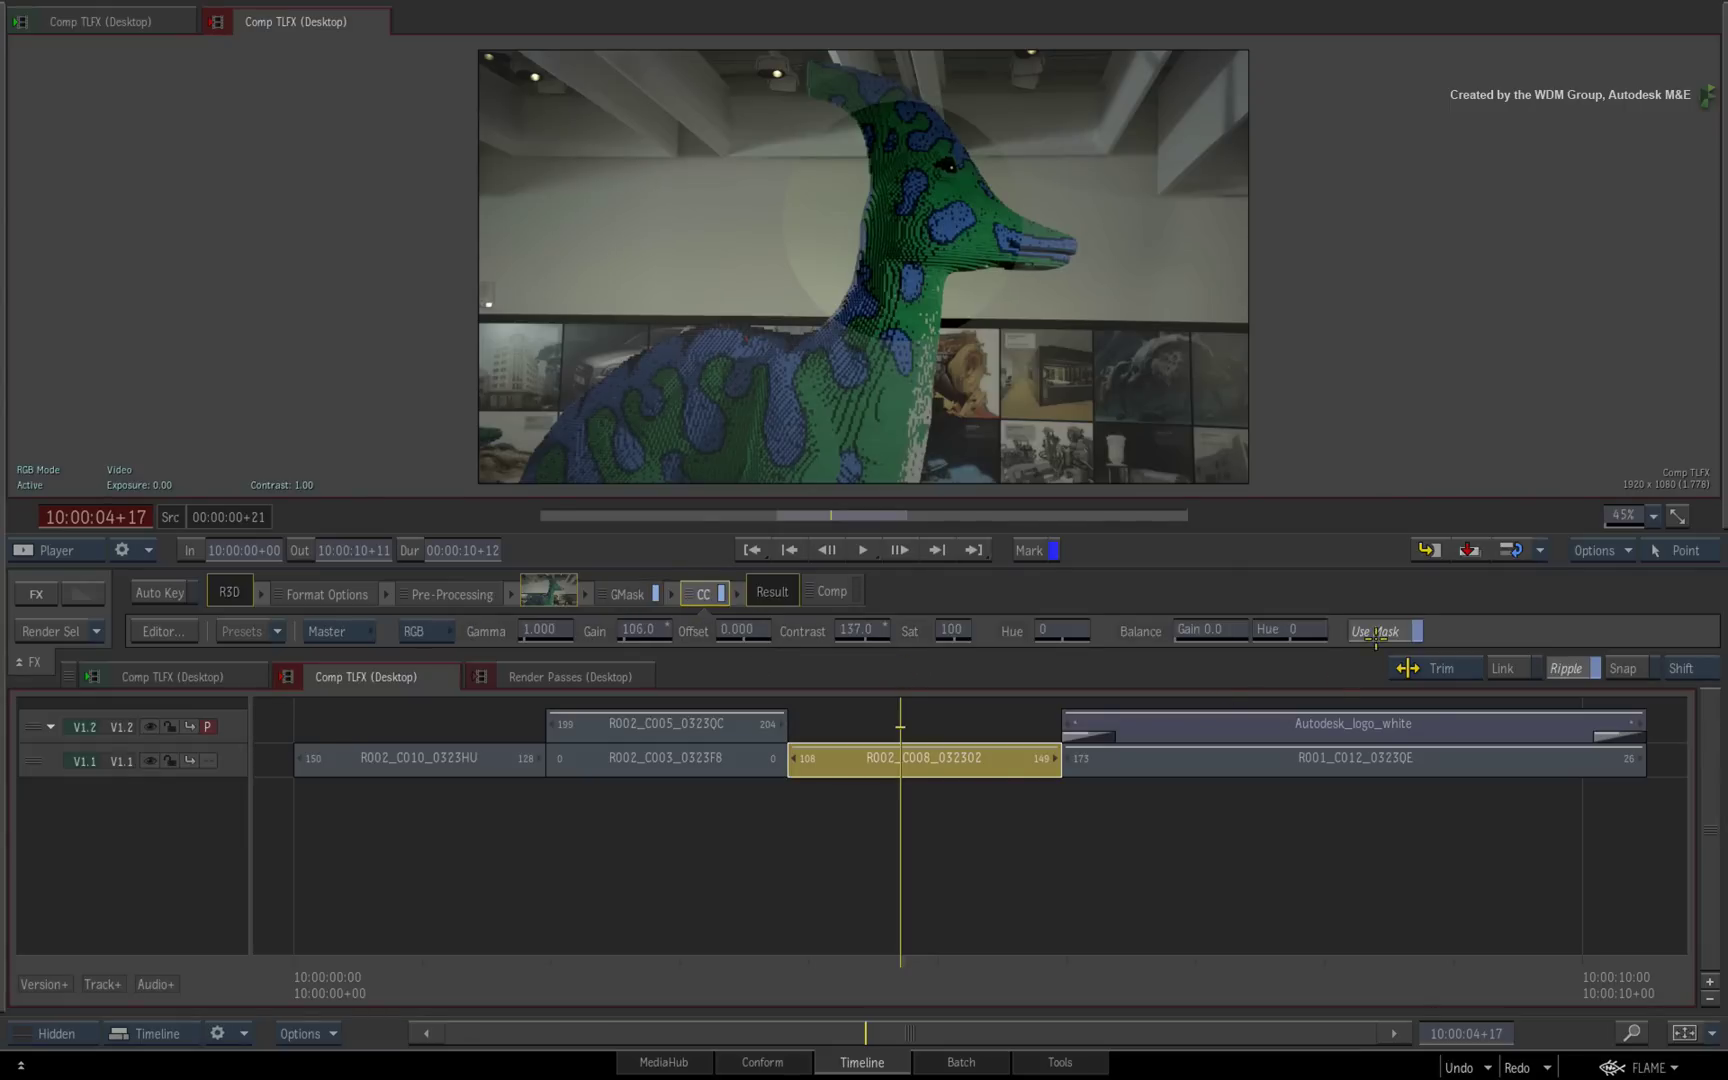
{"action": "left_click", "coordinate": [832, 591]}
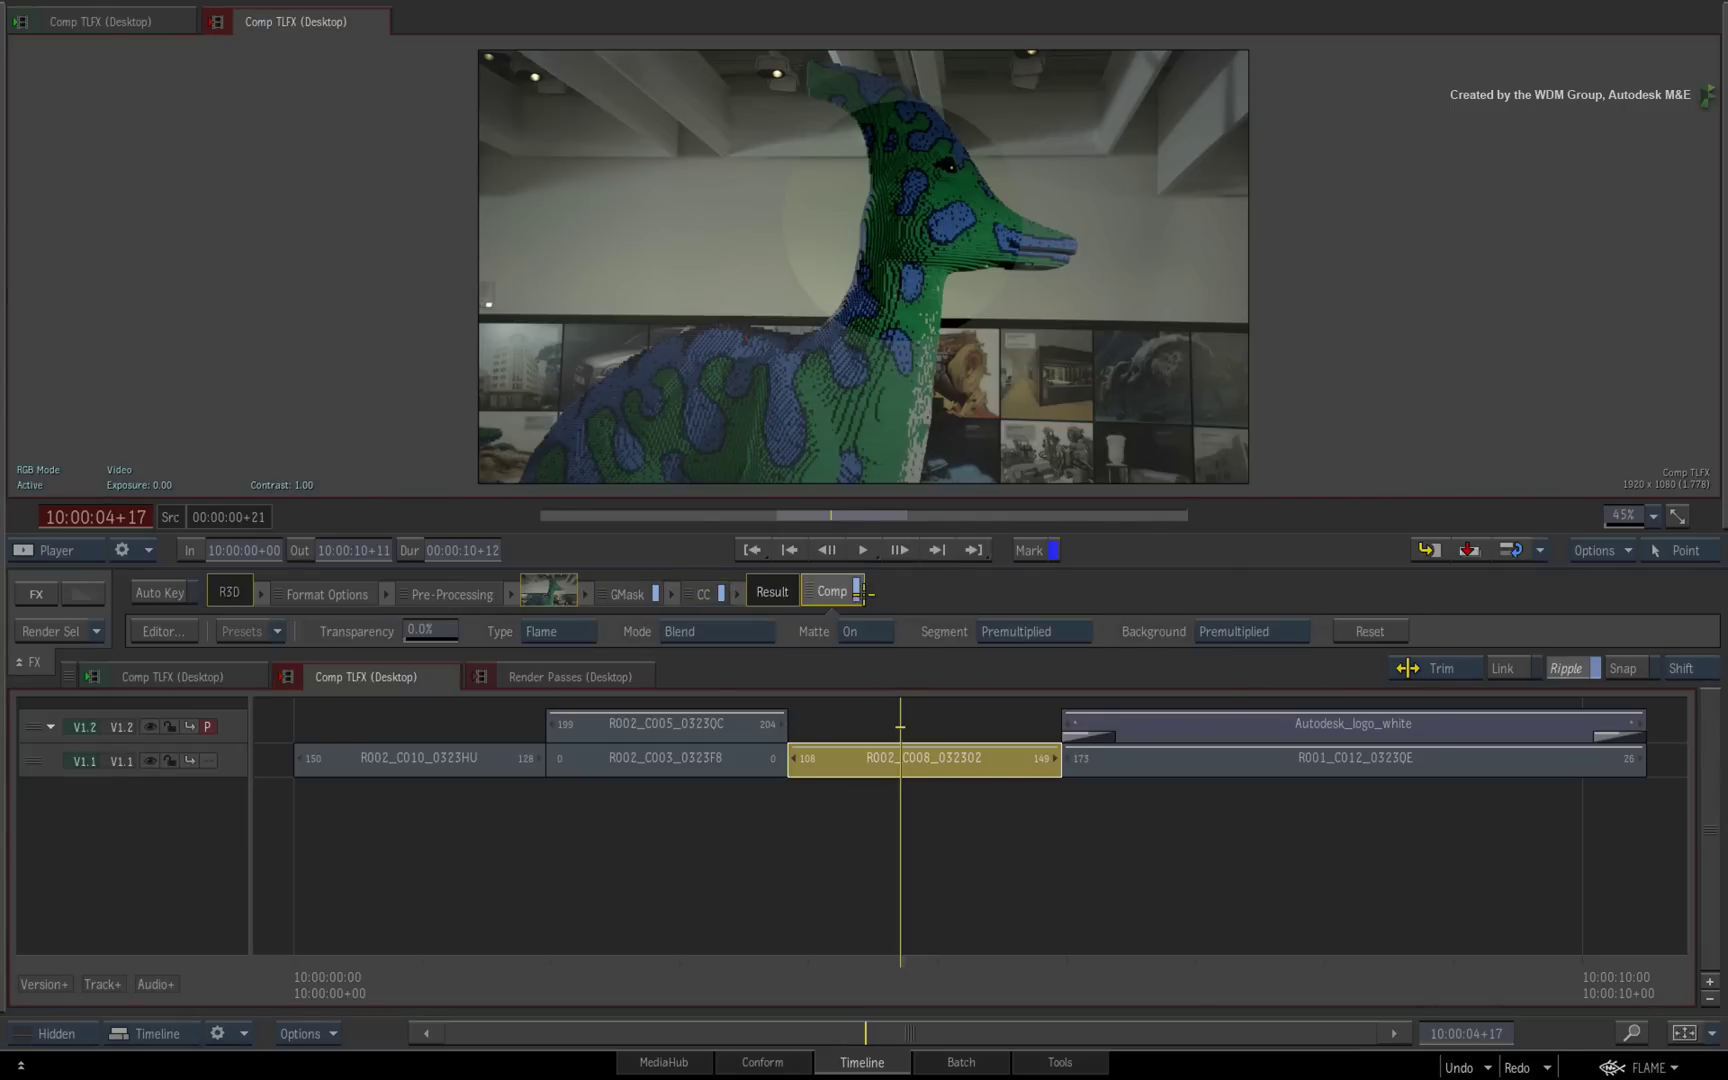
- Open the Render Passes (Desktop) sequence, preview the passes, and move the AO track to the top
{"action": "left_click", "coordinate": [545, 676]}
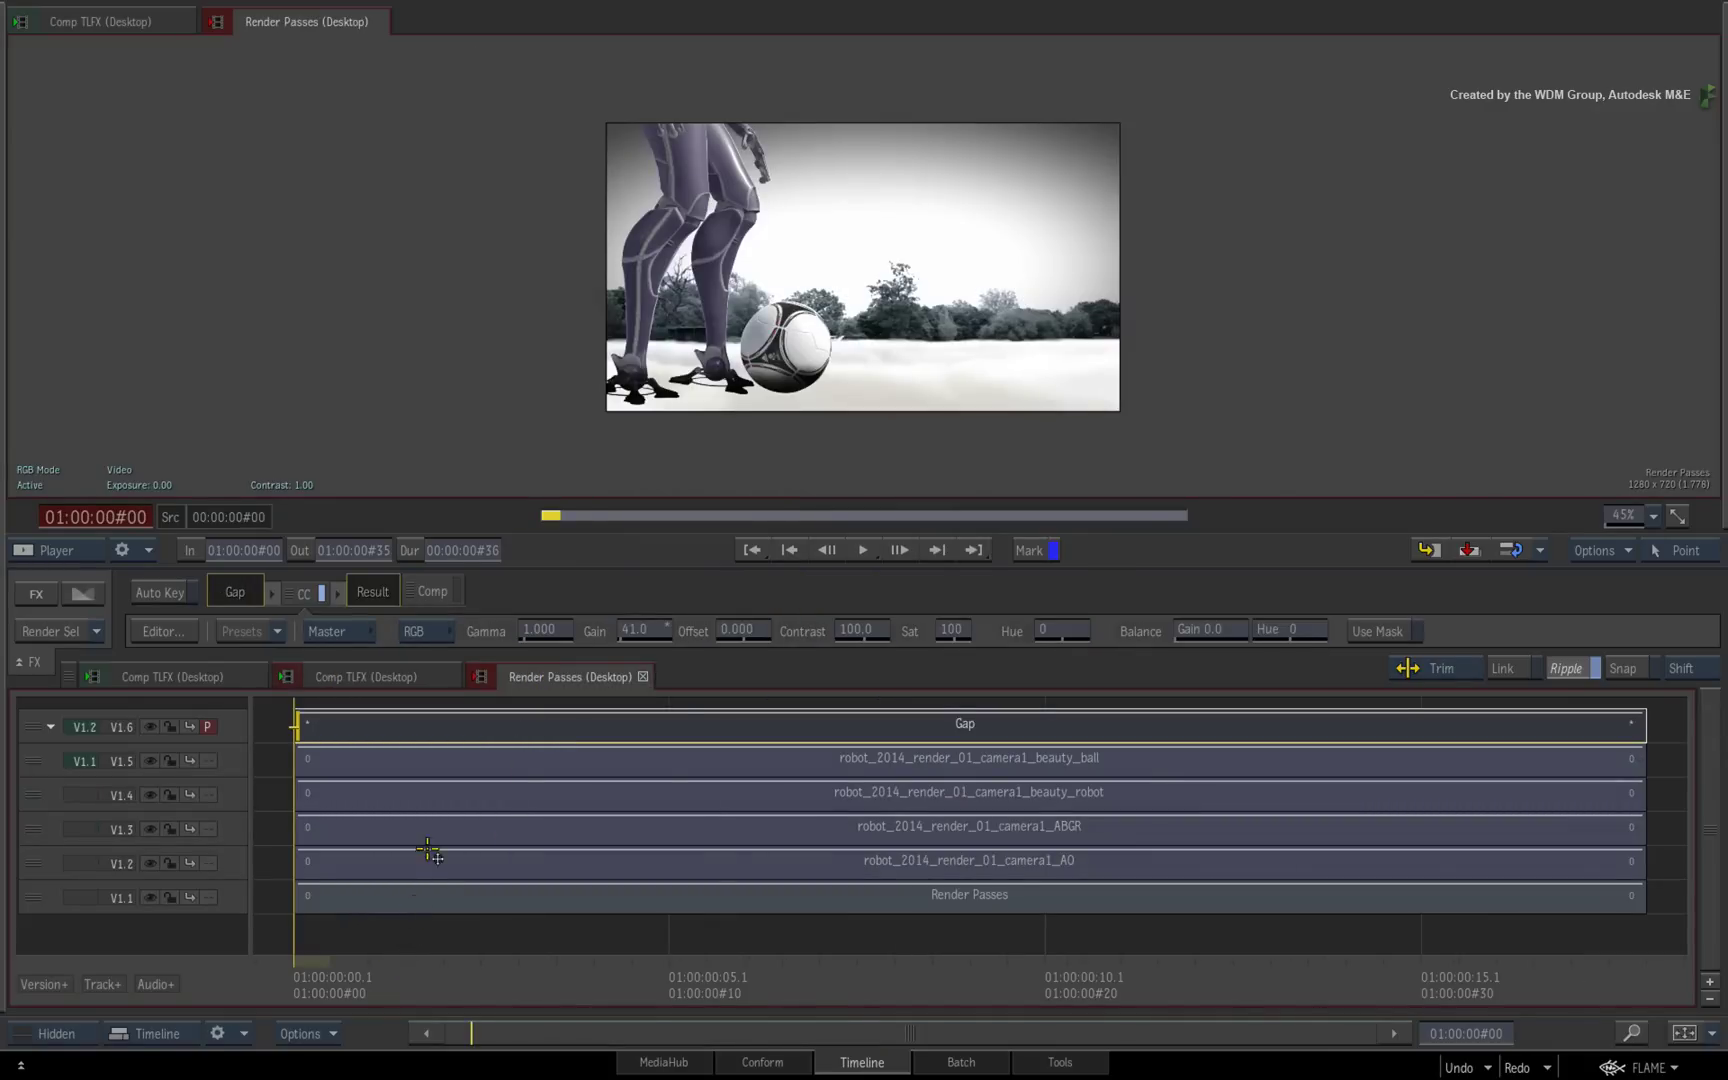
{"action": "left_click_drag", "start_coordinate": [364, 978], "coordinate": [301, 905]}
{"action": "left_click_drag", "start_coordinate": [33, 864], "coordinate": [45, 766]}
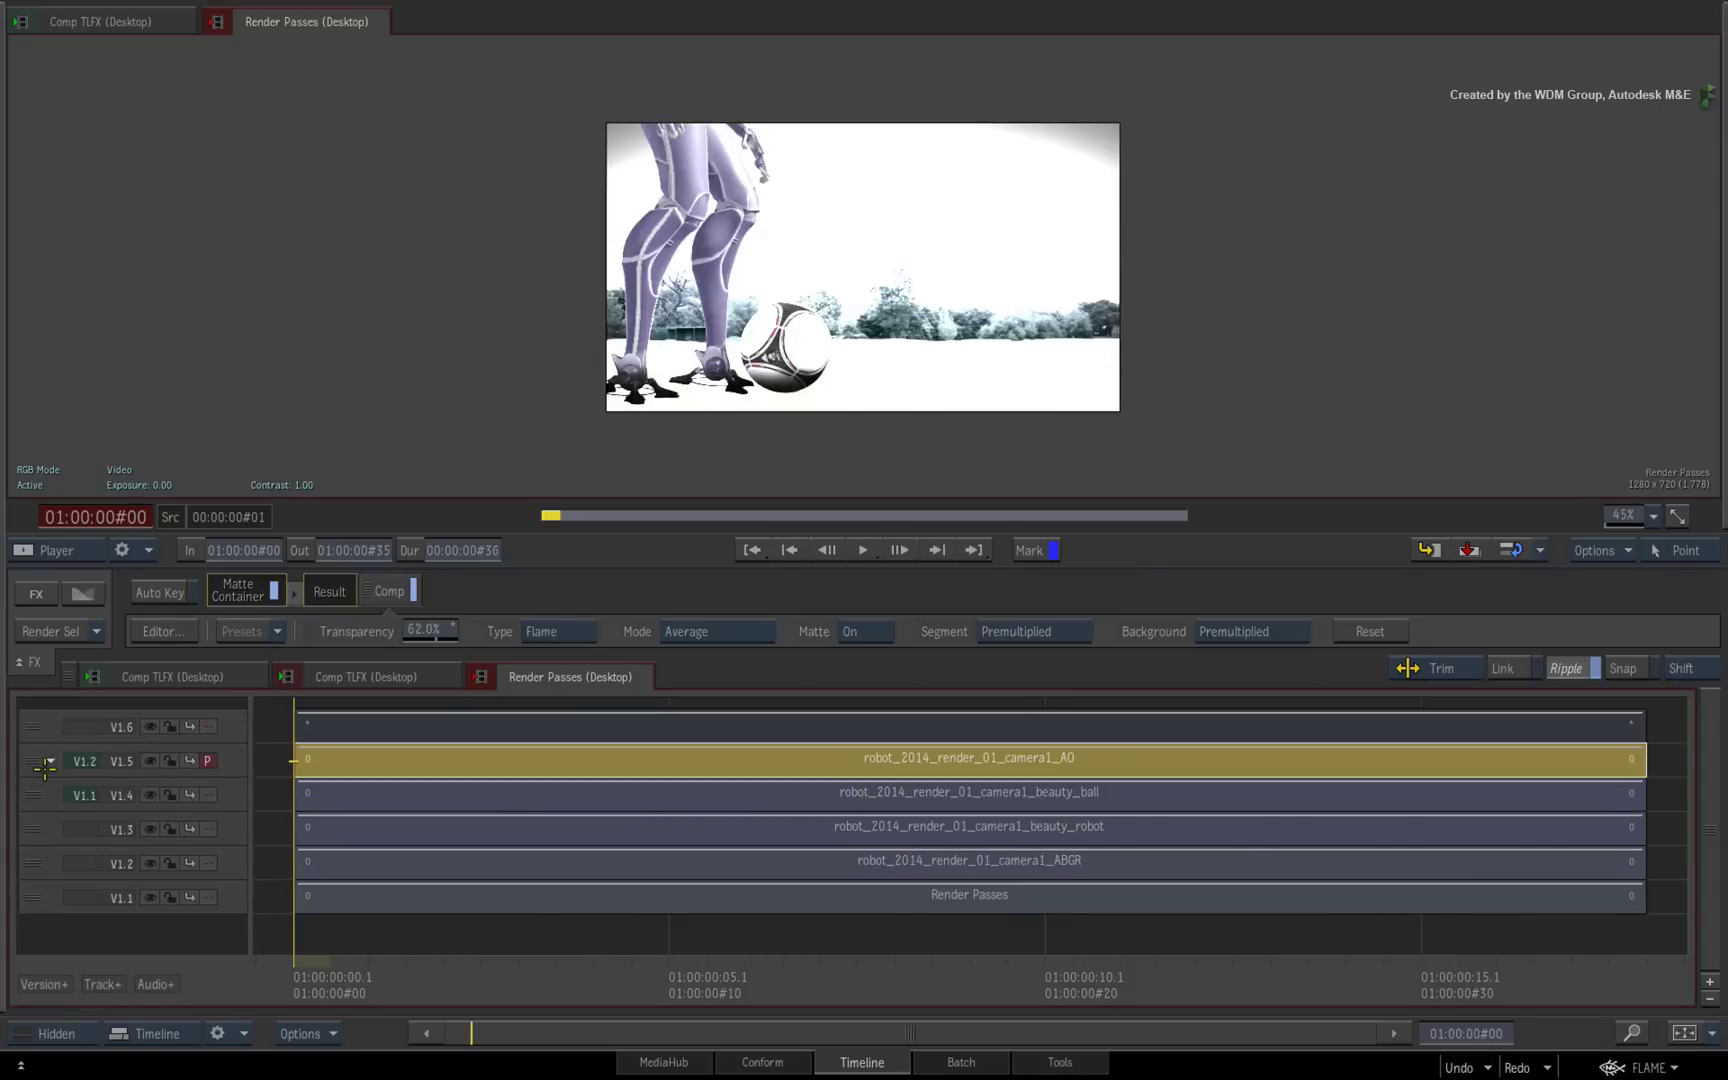
{"action": "left_click", "coordinate": [210, 724]}
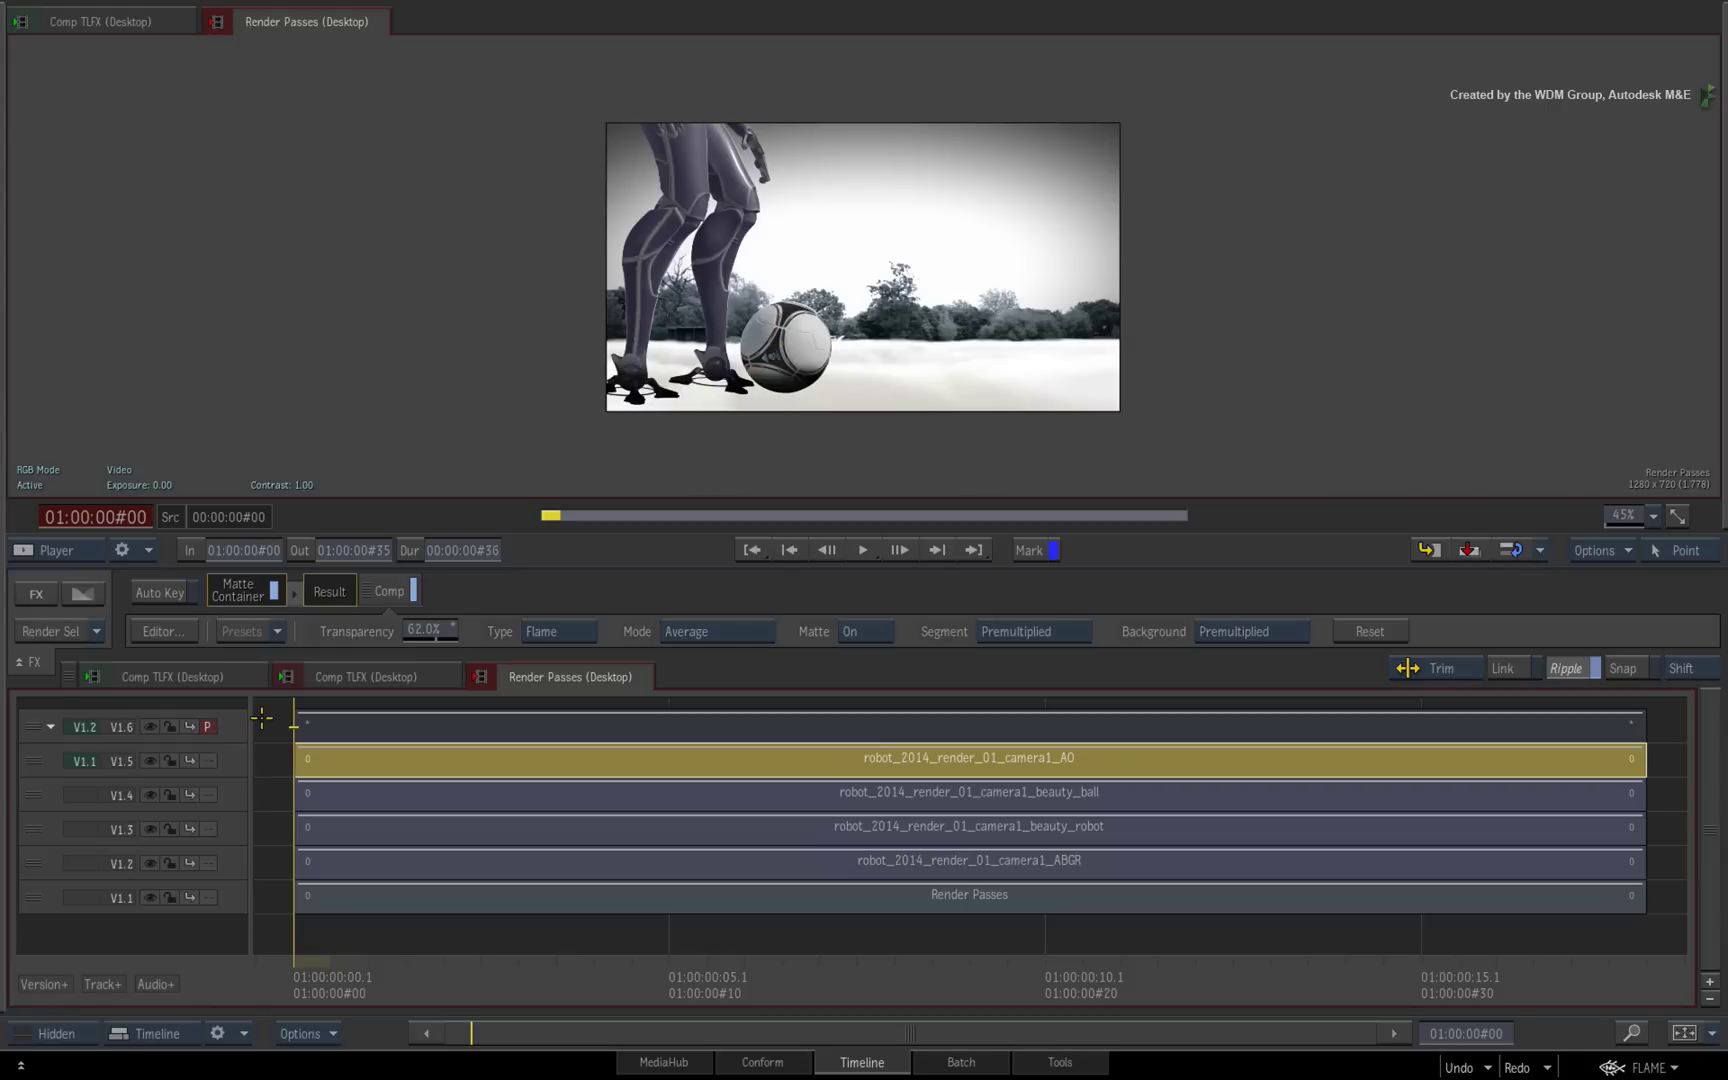
- Inspect the beauty_ball, beauty_robot and AO segments, then select the top Gap at frame 11
{"action": "left_click", "coordinate": [373, 793]}
{"action": "left_click", "coordinate": [373, 830]}
{"action": "left_click", "coordinate": [378, 795]}
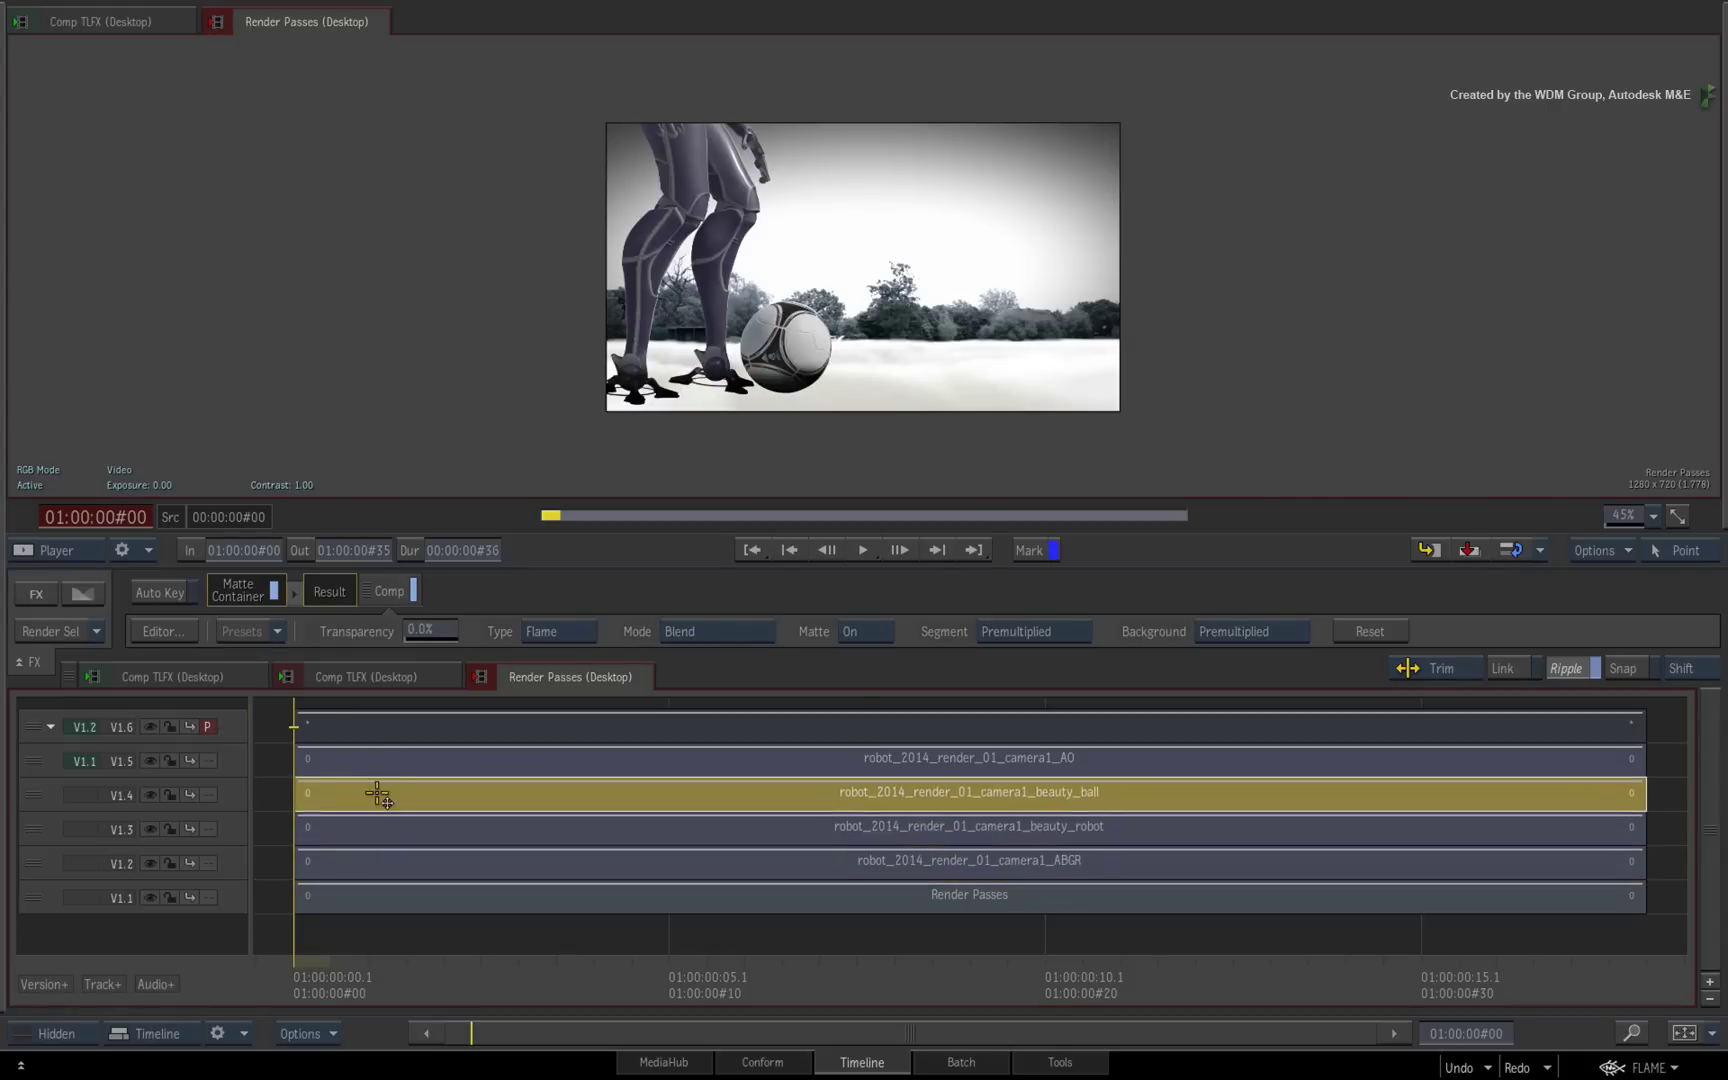
{"action": "left_click", "coordinate": [384, 759]}
{"action": "left_click", "coordinate": [403, 932]}
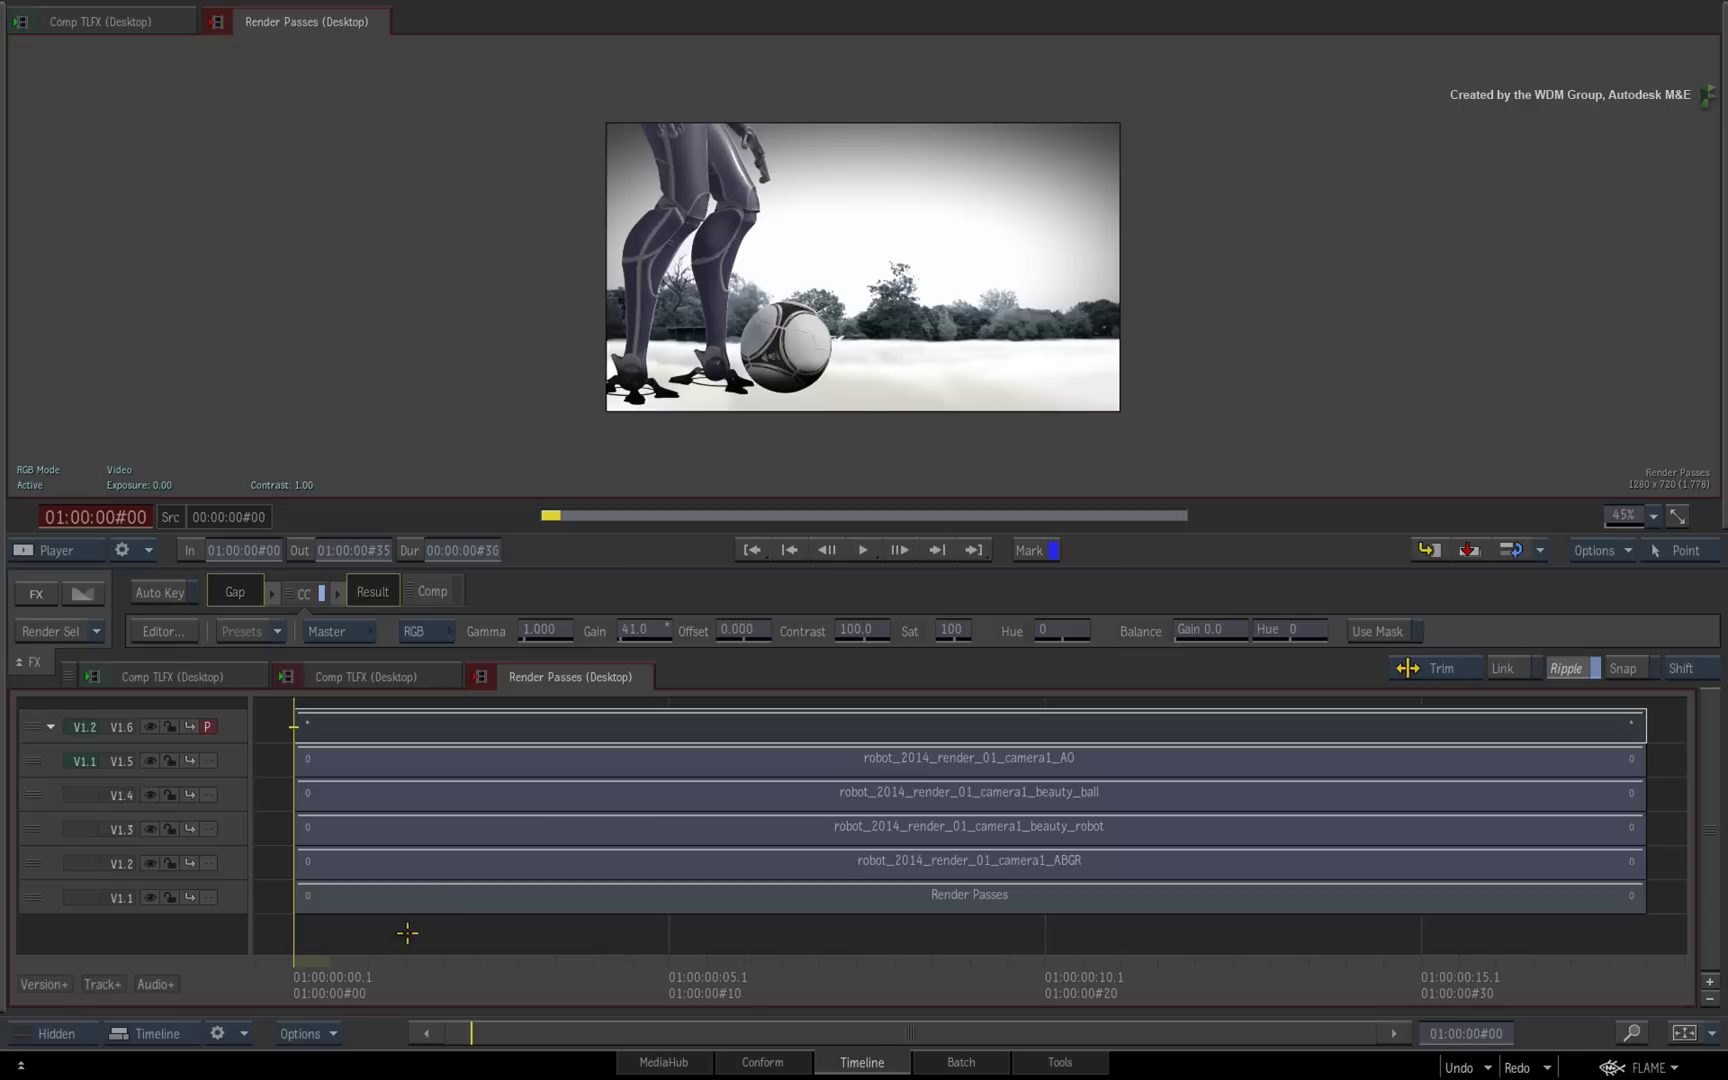
{"action": "left_click_drag", "start_coordinate": [397, 962], "coordinate": [707, 965]}
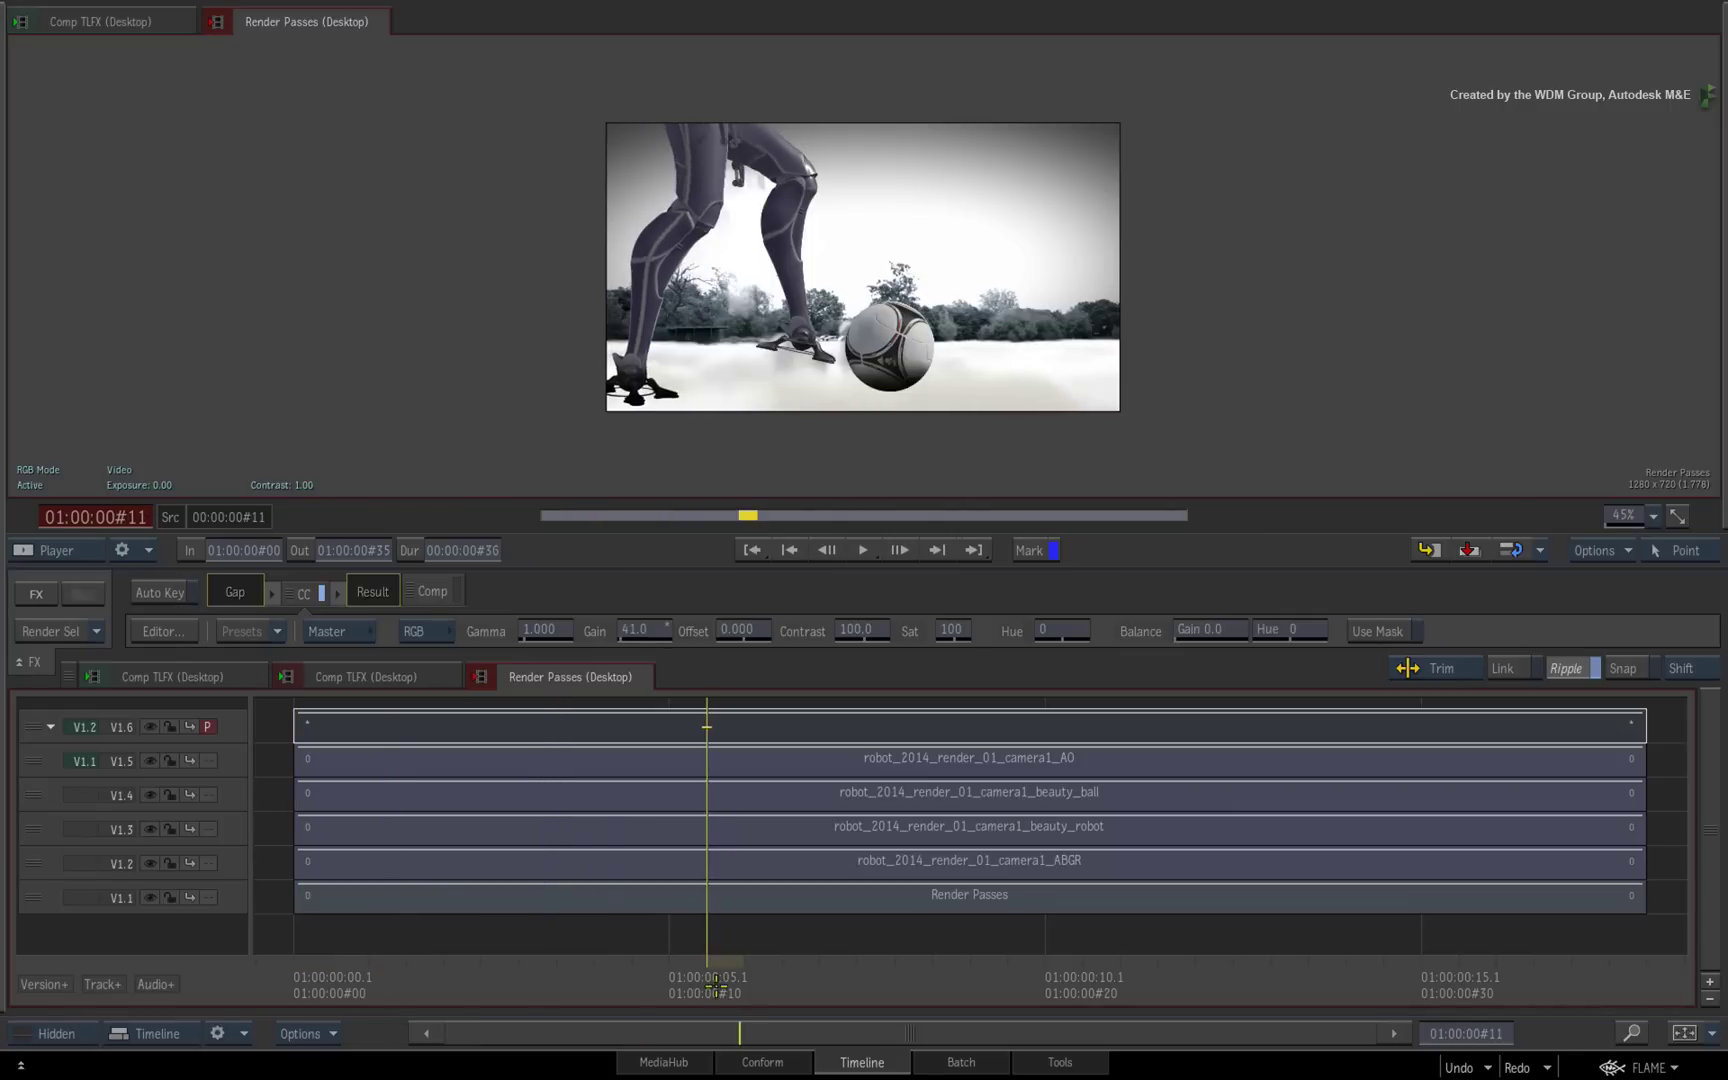
{"action": "left_click", "coordinate": [862, 724]}
- Convert the stacked render-pass segments into a Batch FX tree of Comp and Colour Correct nodes
{"action": "left_click", "coordinate": [851, 898], "text": "shift"}
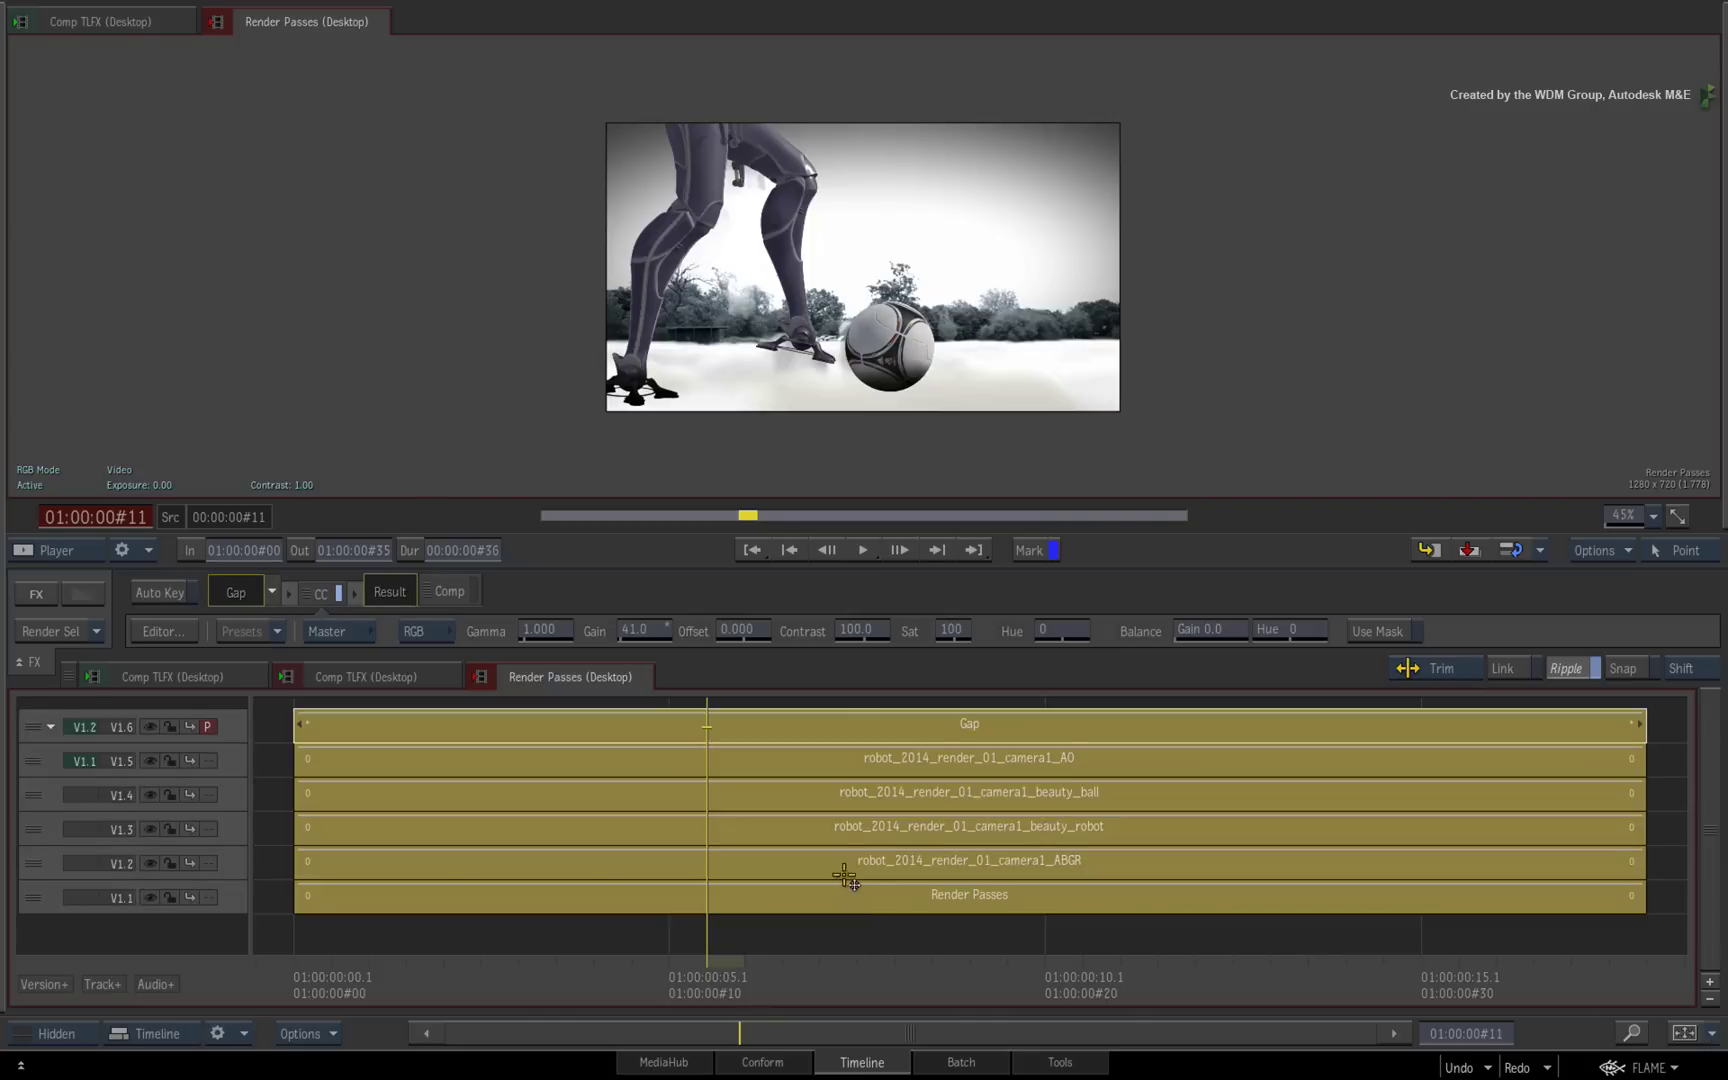
{"action": "right_click", "coordinate": [838, 823]}
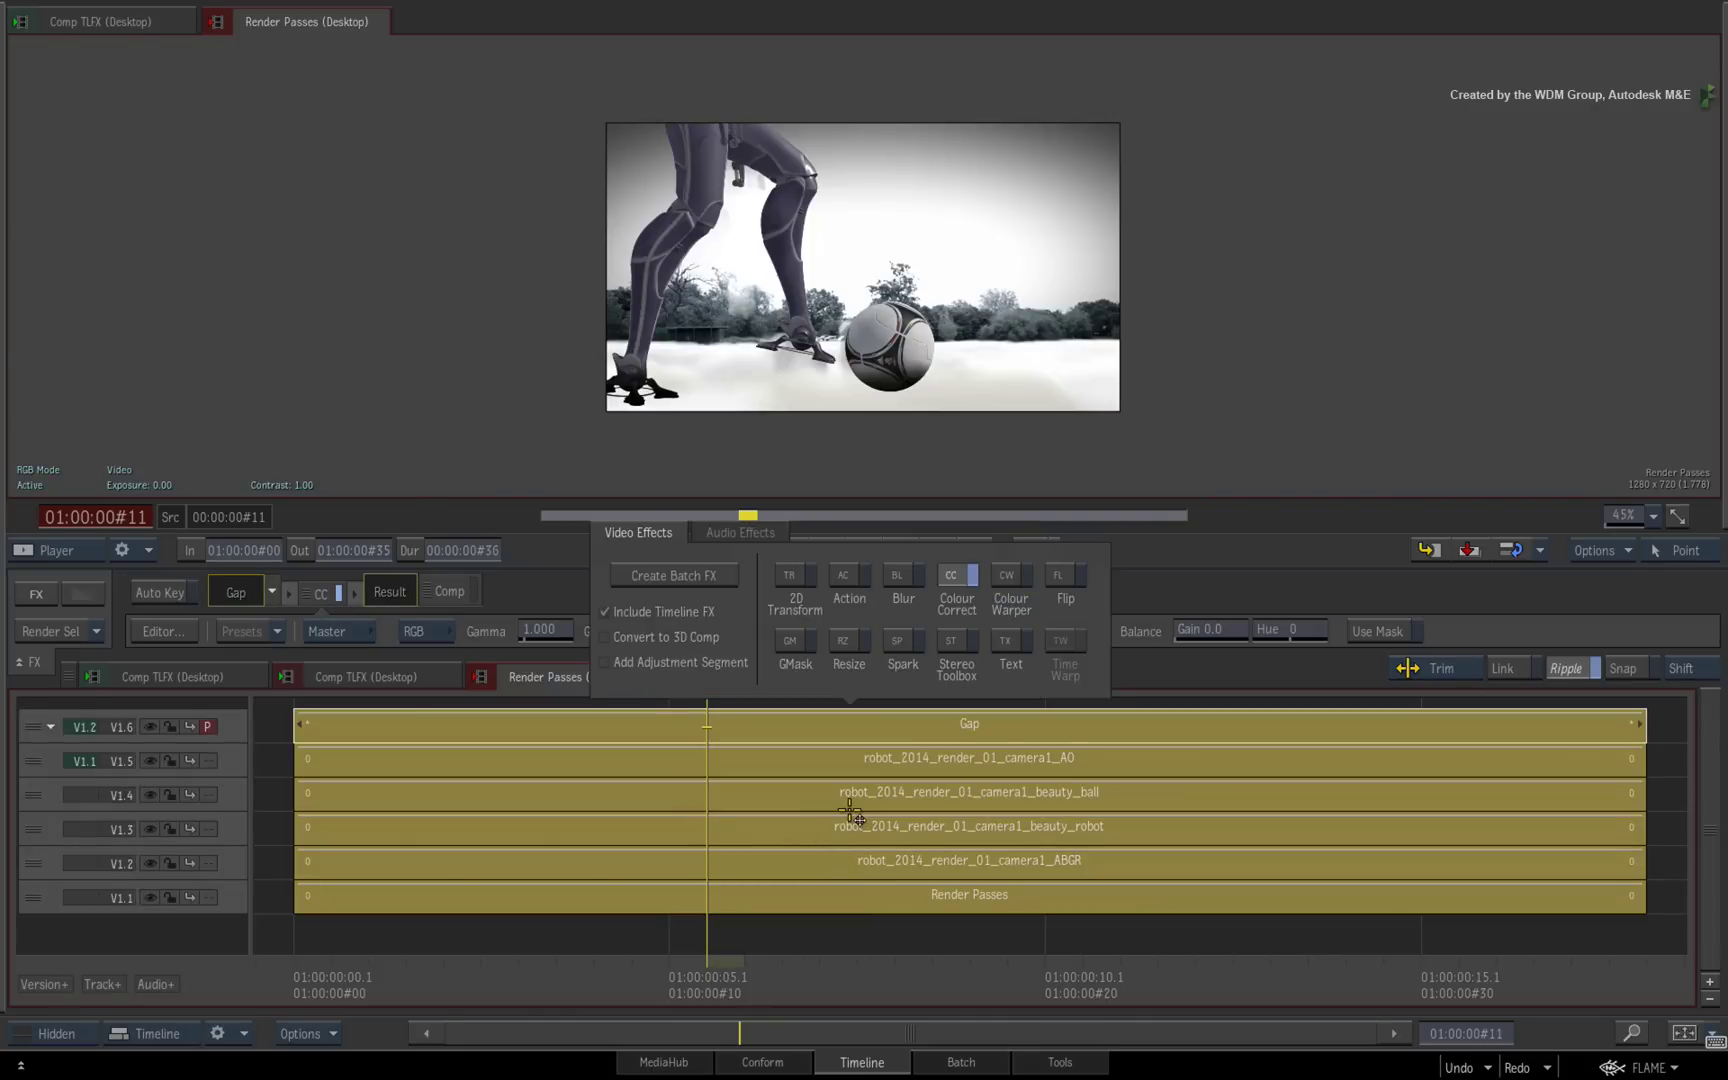
{"action": "left_click", "coordinate": [700, 575]}
{"action": "left_click_drag", "start_coordinate": [706, 571], "coordinate": [1014, 297]}
- Show the CC Colour Correct node's settings (RGB Gain 41.0) with the viewer back on the Batch Schematic
{"action": "left_click_drag", "start_coordinate": [841, 493], "coordinate": [980, 278]}
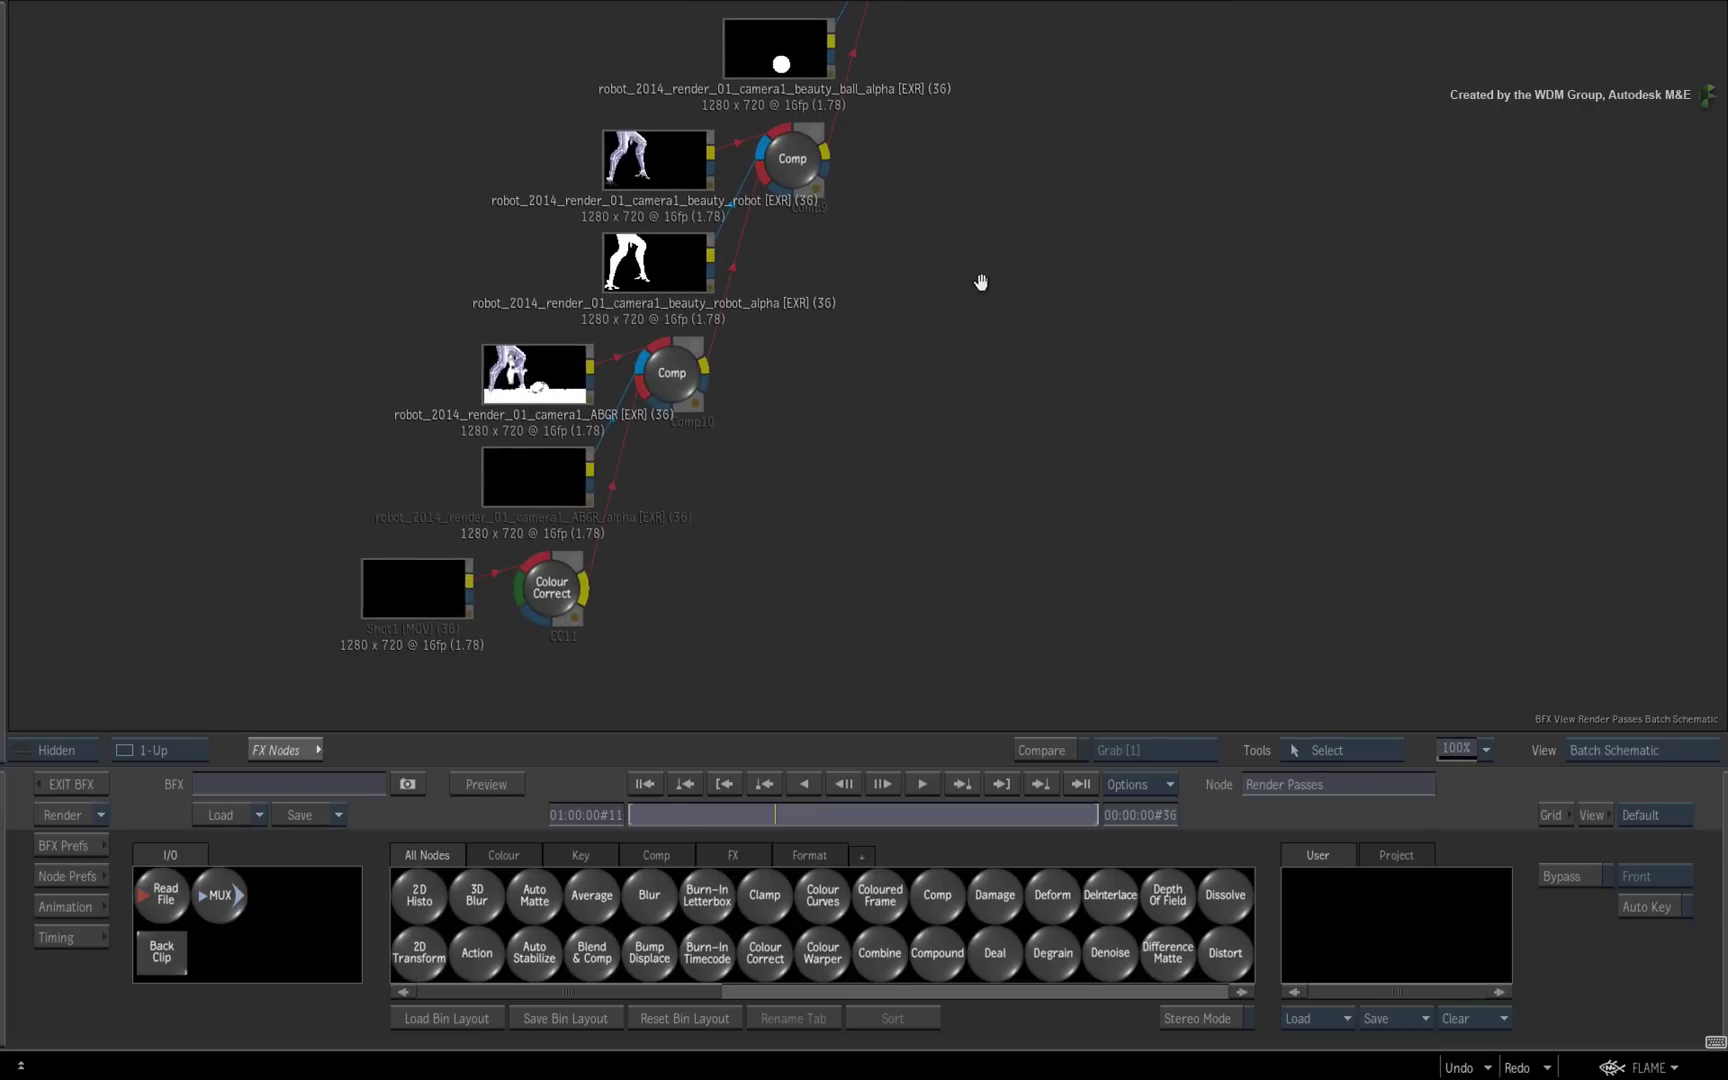
{"action": "left_click_drag", "start_coordinate": [1072, 200], "coordinate": [764, 694]}
{"action": "double_click", "coordinate": [855, 208]}
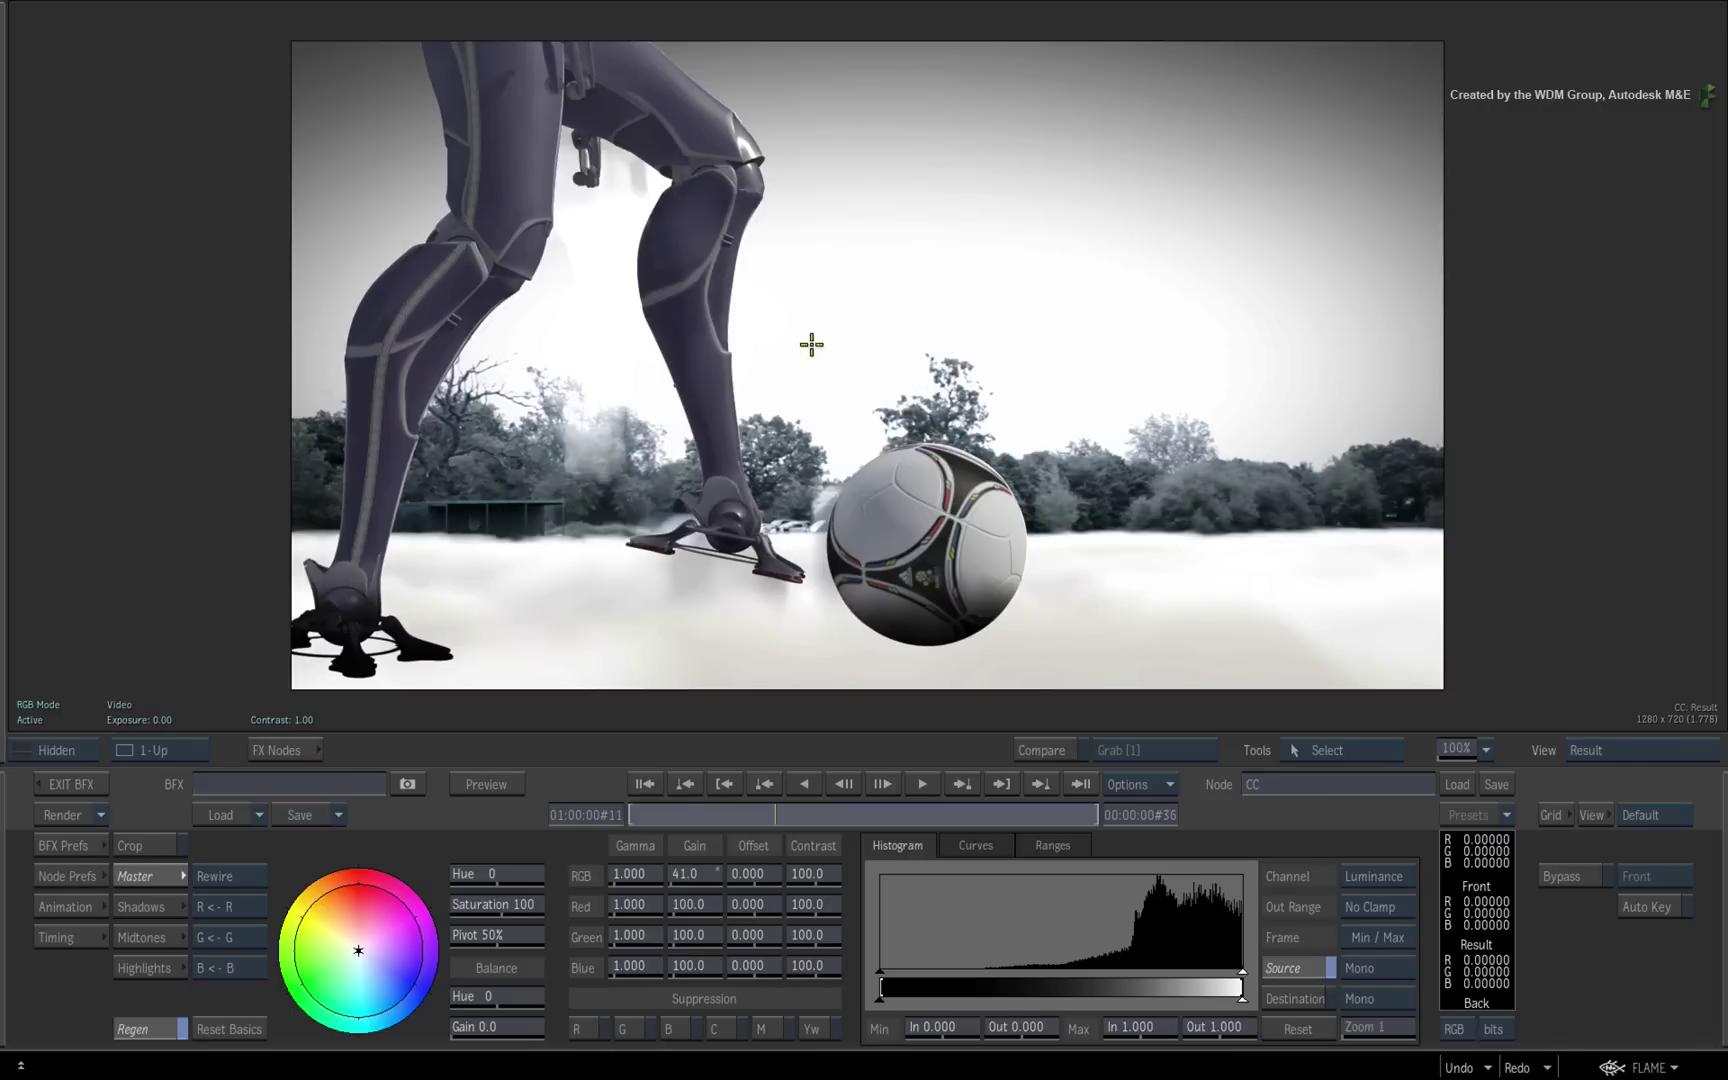
{"action": "key", "text": "grave"}
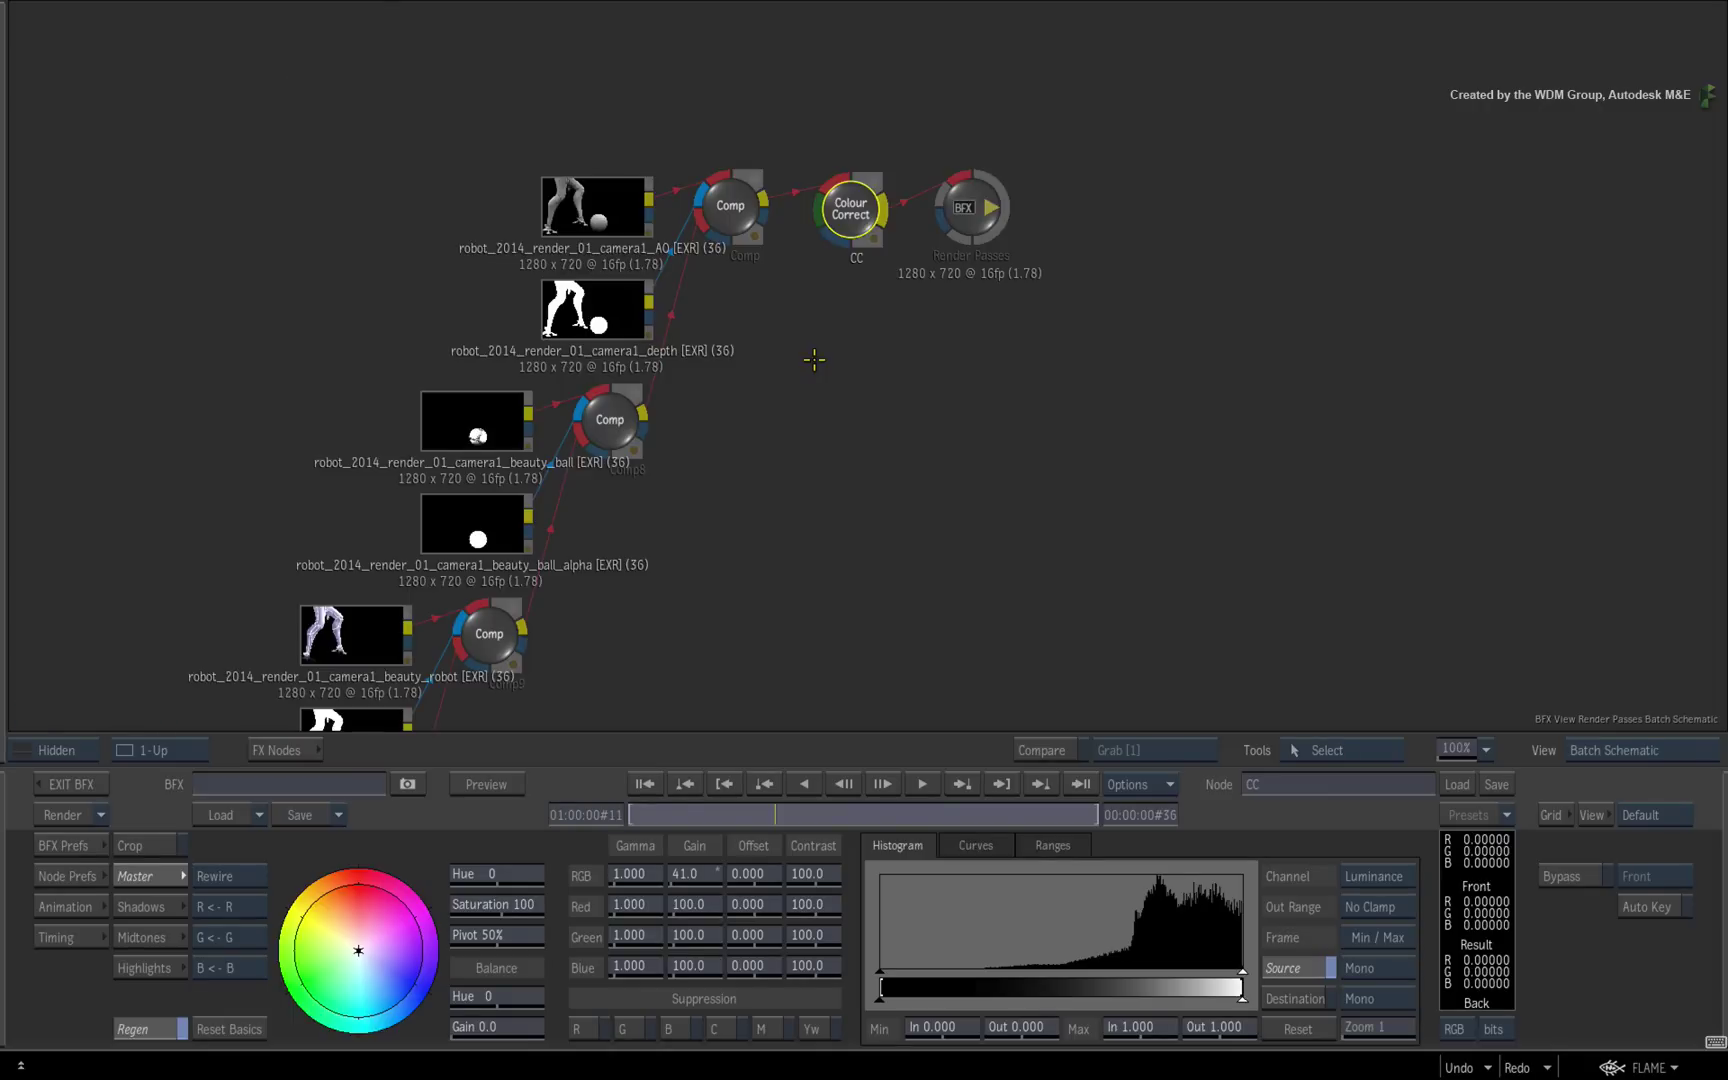
{"action": "left_click_drag", "start_coordinate": [760, 521], "coordinate": [855, 509]}
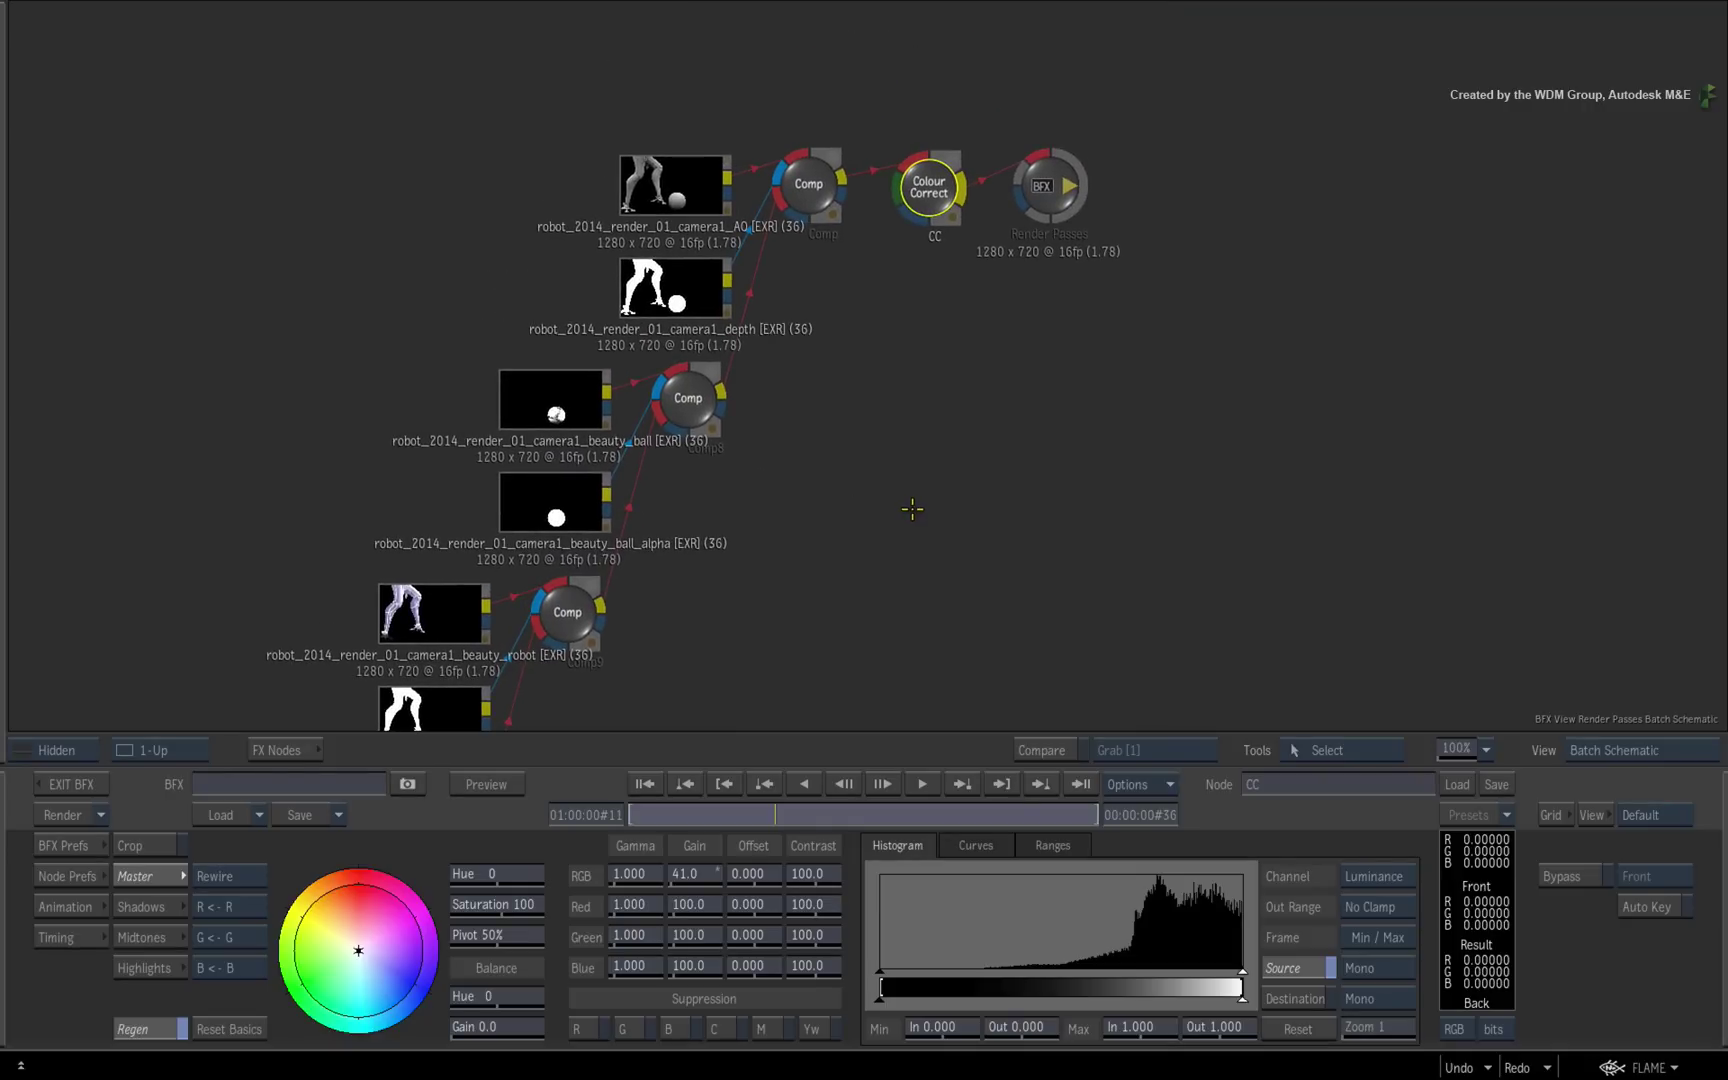